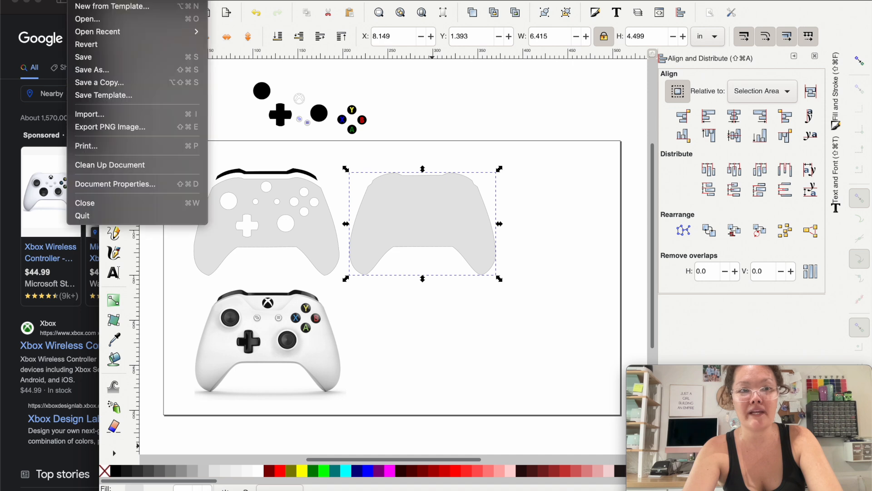
# Step: Start a new blank document, and in the browser open the white Microsoft Wireless Controller from the Google image results for xbox controller
pyautogui.click(82, 1)
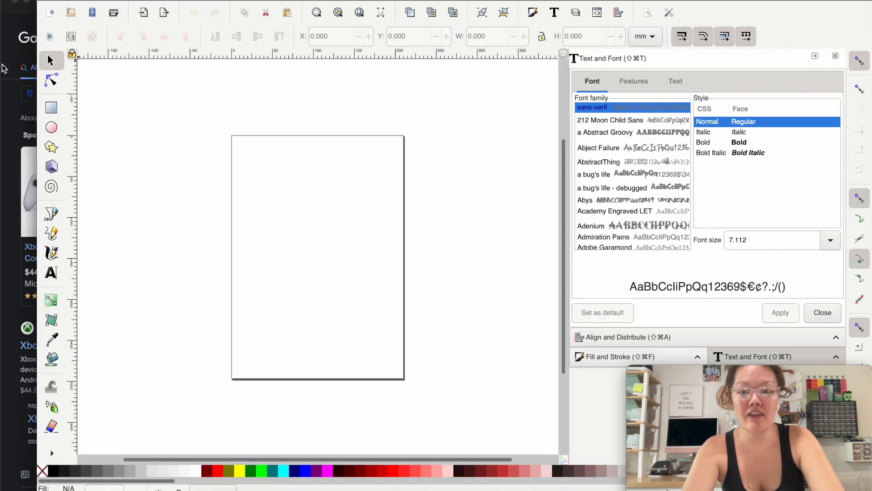
pyautogui.click(4, 68)
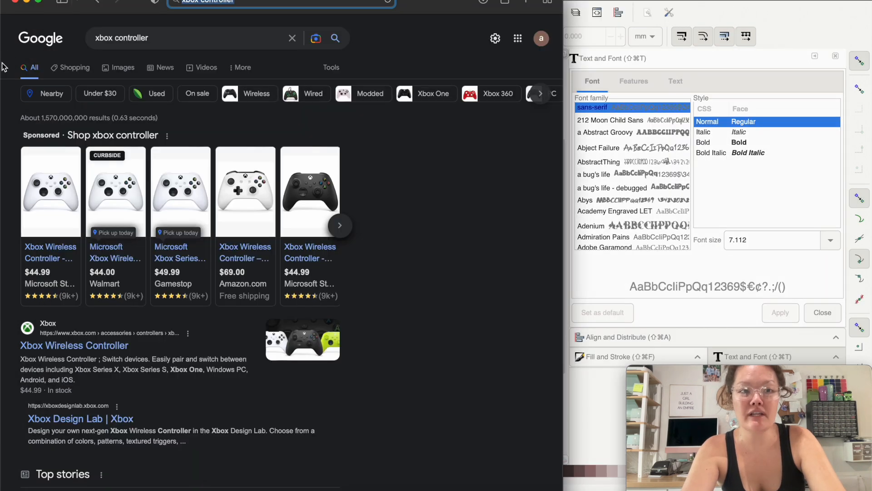
pyautogui.moveTo(114, 295)
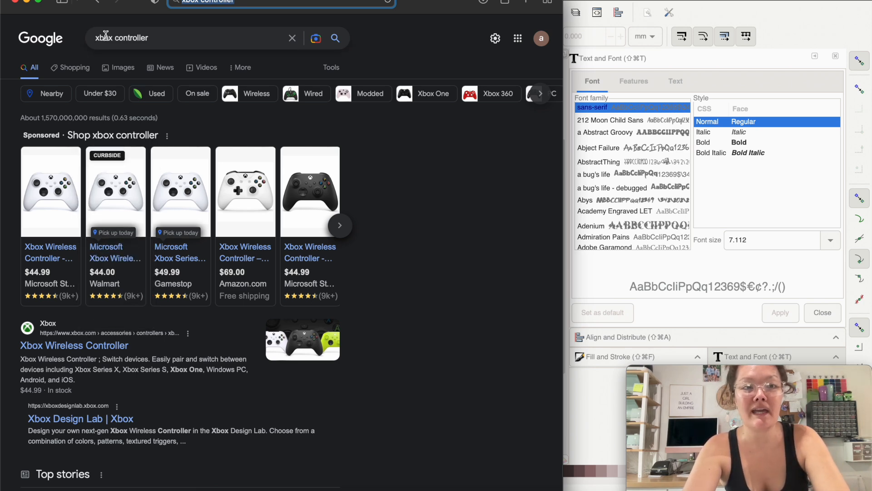
pyautogui.click(122, 69)
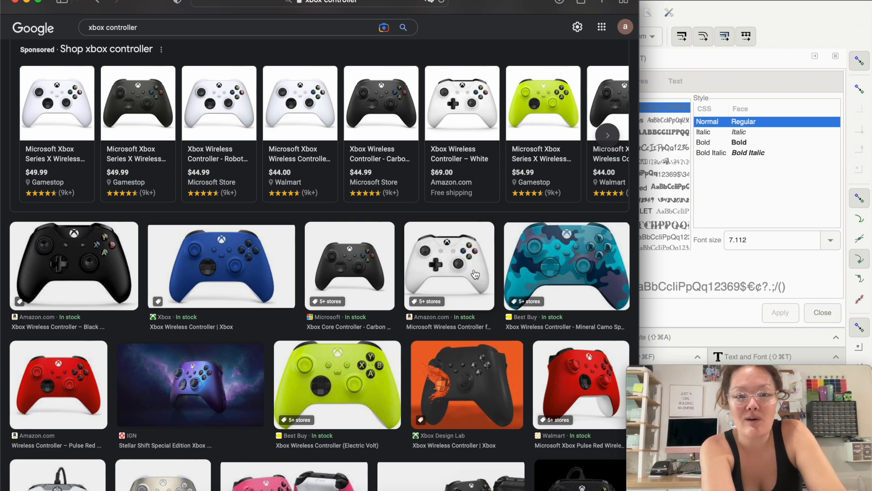
pyautogui.click(475, 273)
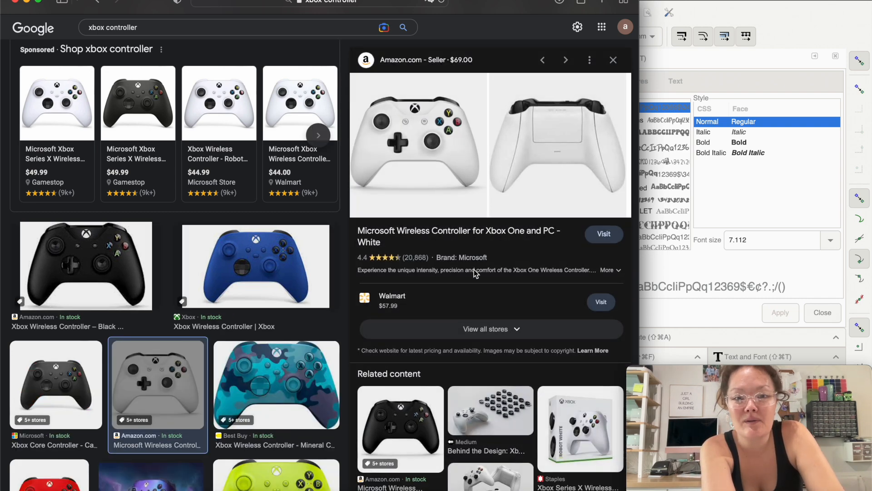
# Step: Capture a screenshot of just the white controller's front view from the image preview
pyautogui.rightClick(420, 152)
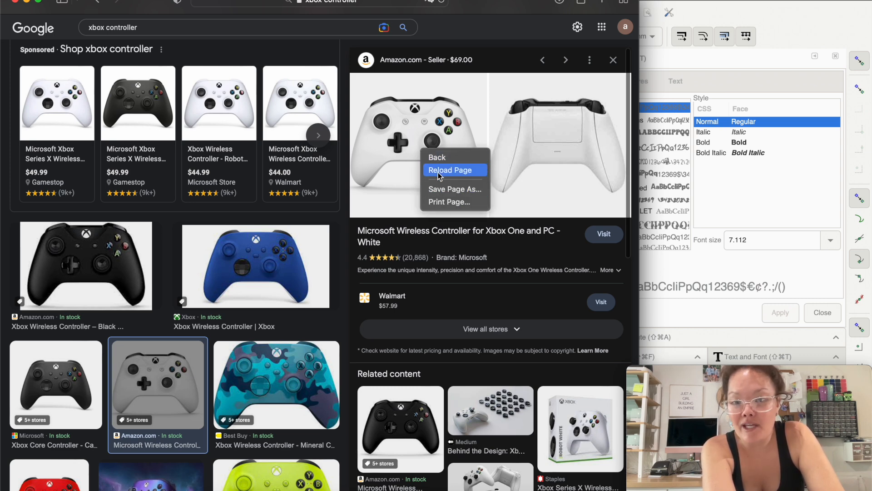
pyautogui.click(391, 145)
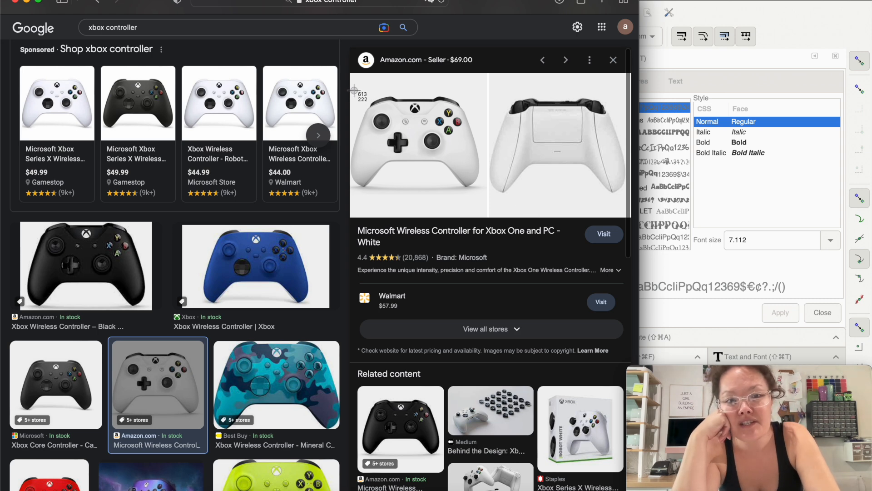
pyautogui.moveTo(352, 88); pyautogui.dragTo(483, 195)
# Step: Switch to Inkscape and import the captured controller screenshot as an embedded PNG with DPI from file and rendering mode None (auto)
pyautogui.click(656, 55)
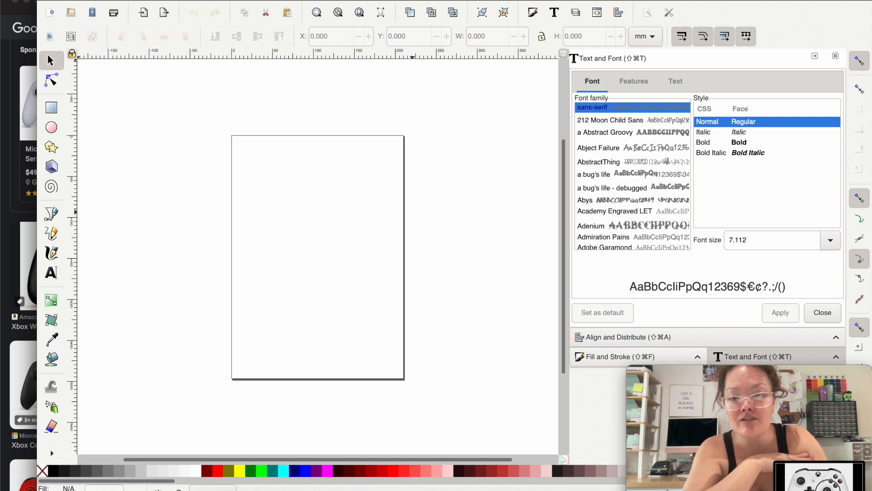
pyautogui.moveTo(817, 476); pyautogui.dragTo(366, 230)
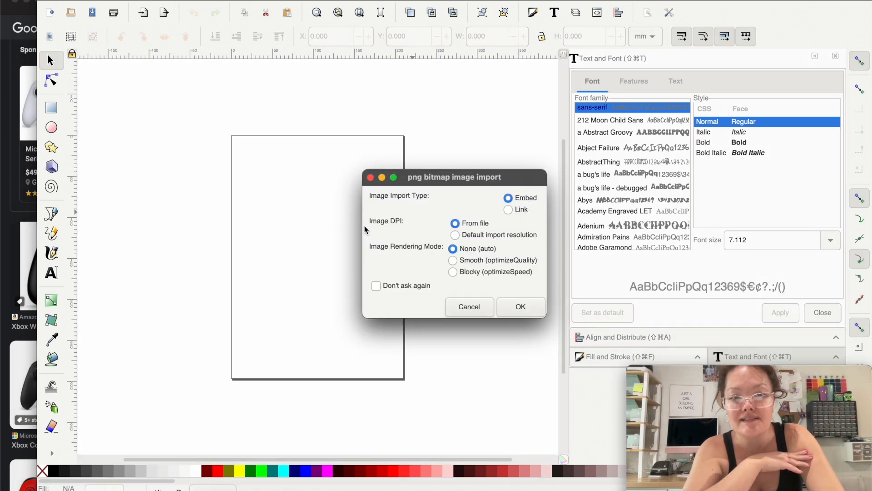
pyautogui.click(526, 313)
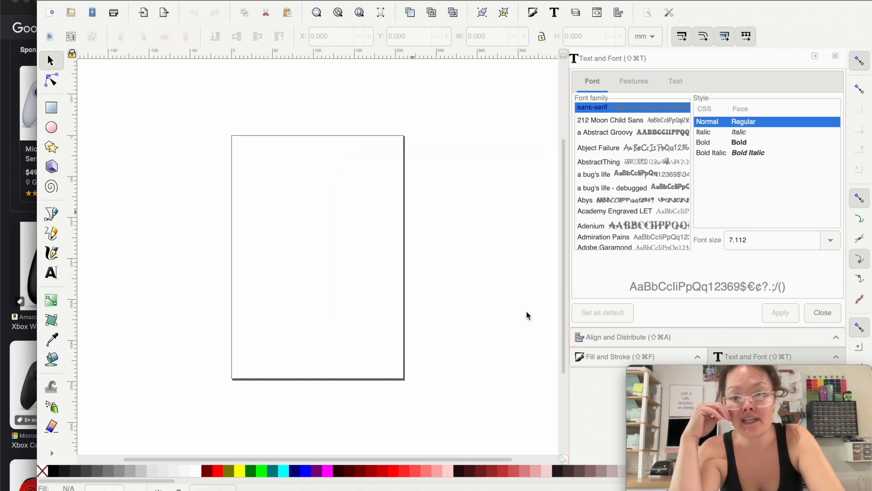
# Step: Move the controller image near the page's upper-left corner, at about X 9.07 mm and Y 14.56 mm
pyautogui.moveTo(290, 161); pyautogui.dragTo(268, 163)
pyautogui.scroll(1, 268, 163)
pyautogui.scroll(1, 268, 163)
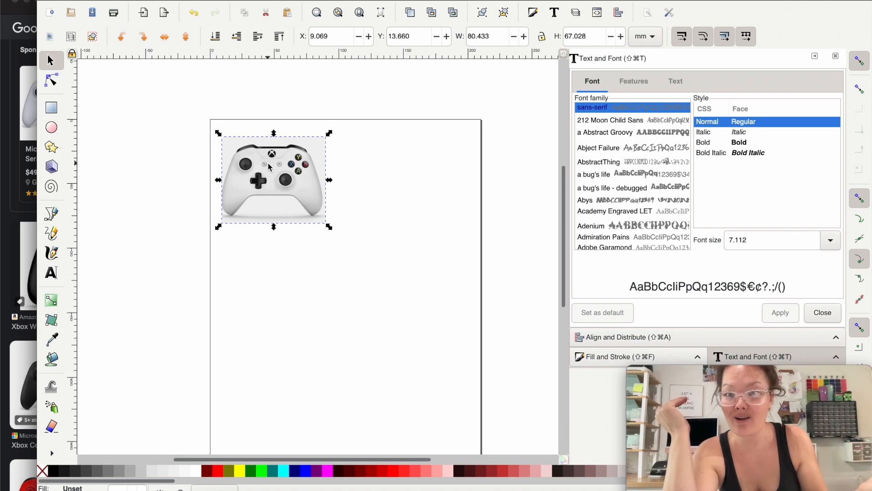
pyautogui.click(251, 161)
pyautogui.moveTo(252, 161); pyautogui.dragTo(250, 162)
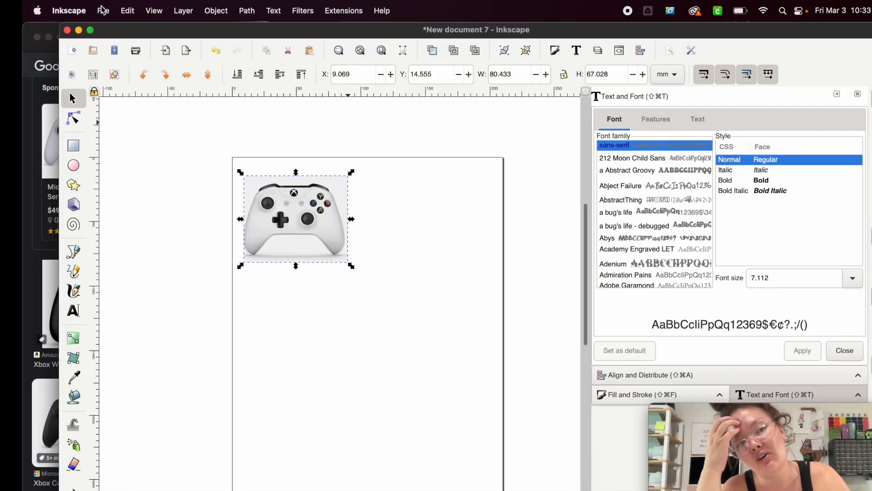
# Step: Set the document's custom page size to 20 in wide by 12 in high
pyautogui.click(101, 9)
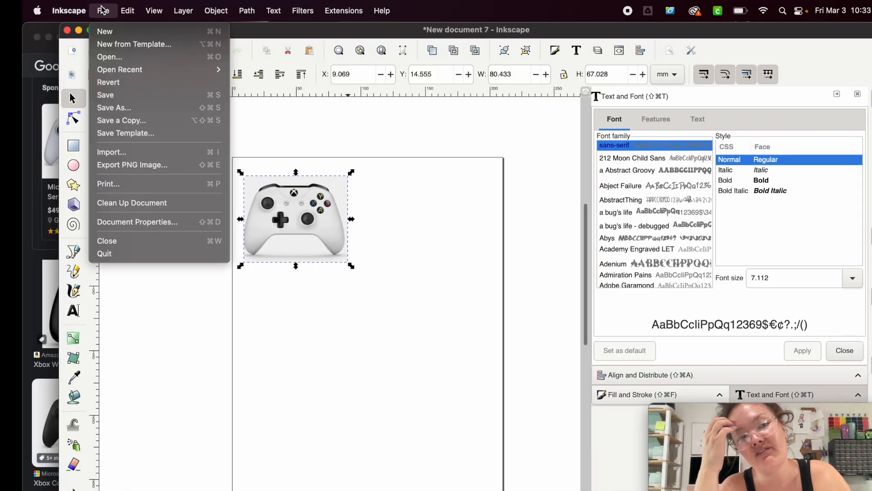
pyautogui.moveTo(104, 10)
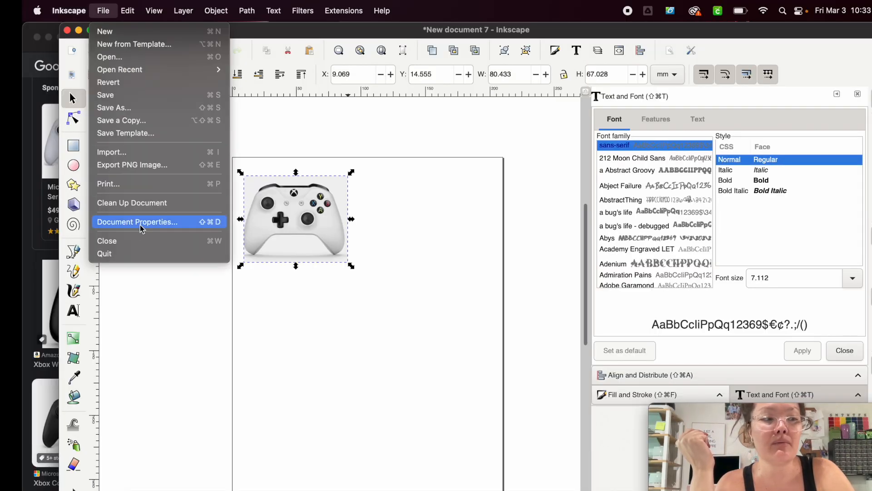
pyautogui.click(142, 229)
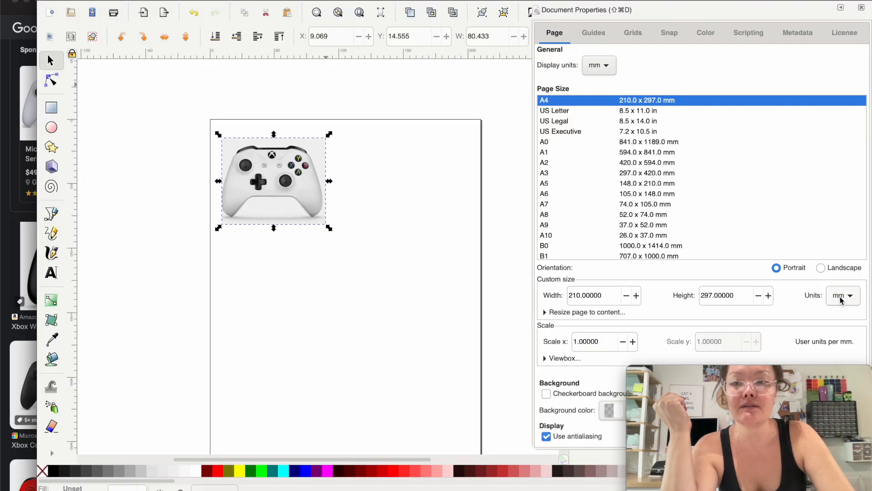
pyautogui.click(841, 300)
pyautogui.click(841, 283)
pyautogui.click(608, 297)
pyautogui.tripleClick(608, 296)
pyautogui.write('20')
pyautogui.press('Tab')
pyautogui.write('12')
pyautogui.press('Tab')
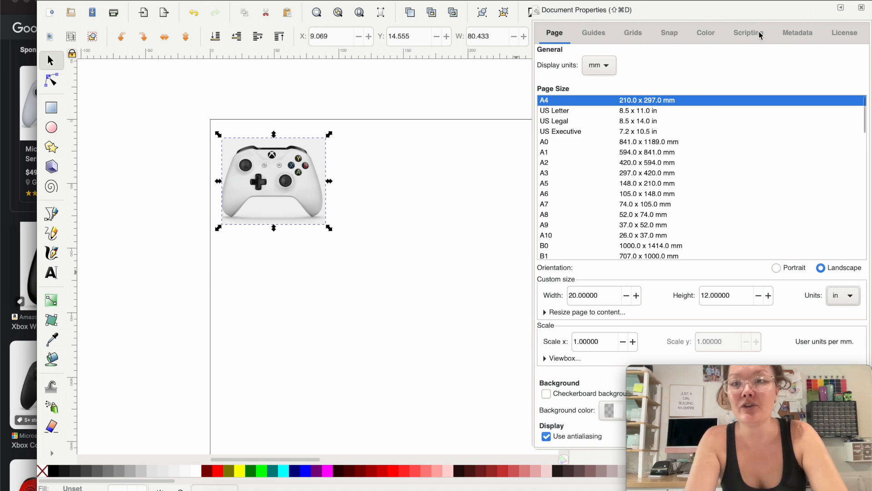
pyautogui.click(842, 10)
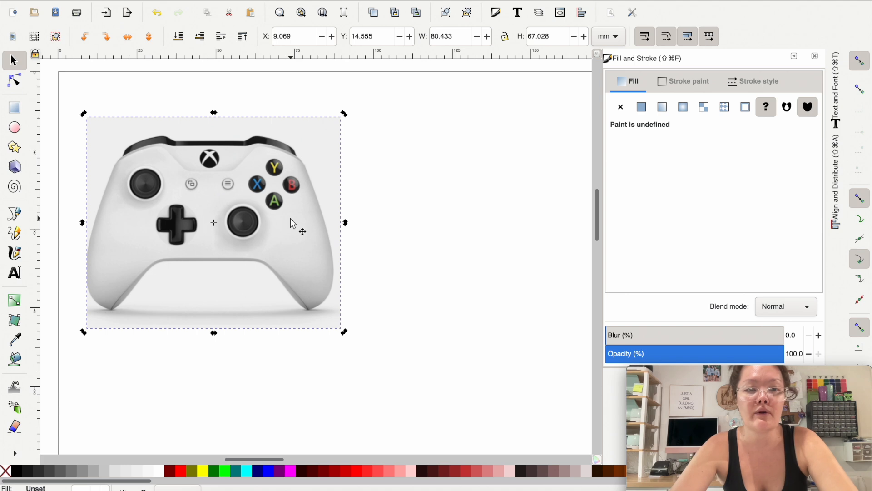
# Step: Trace the controller body's outline with the Bezier tool from the left grip's tip up the left side to the left shoulder
pyautogui.click(293, 223)
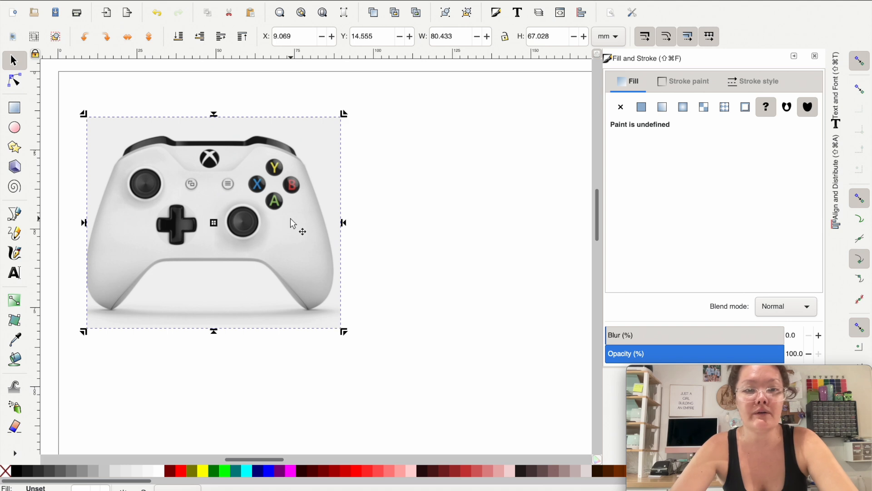
pyautogui.scroll(2, 290, 219)
pyautogui.hscroll(-4, 291, 219)
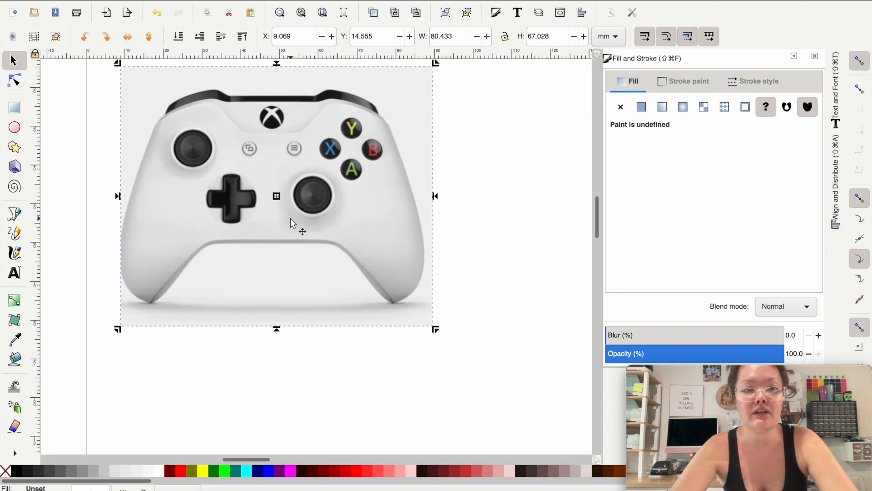
pyautogui.scroll(4, 291, 219)
pyautogui.scroll(4, 291, 219)
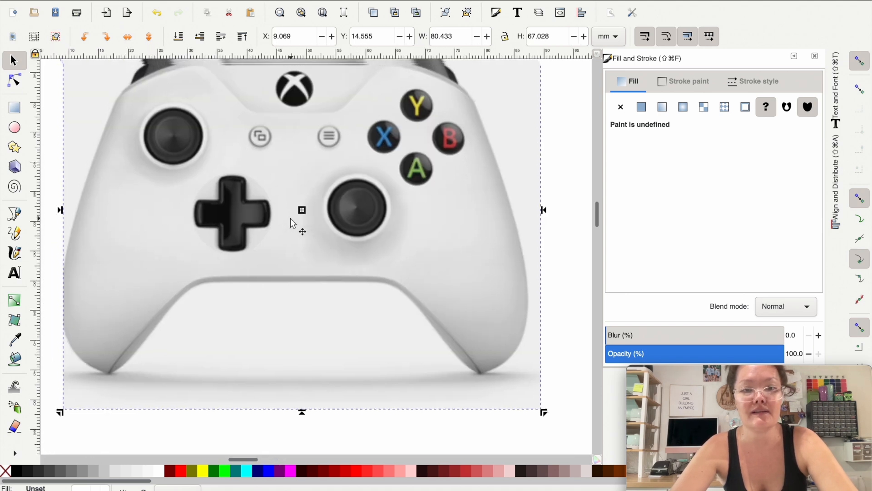
pyautogui.hscroll(-3, 290, 218)
pyautogui.scroll(-2, 291, 218)
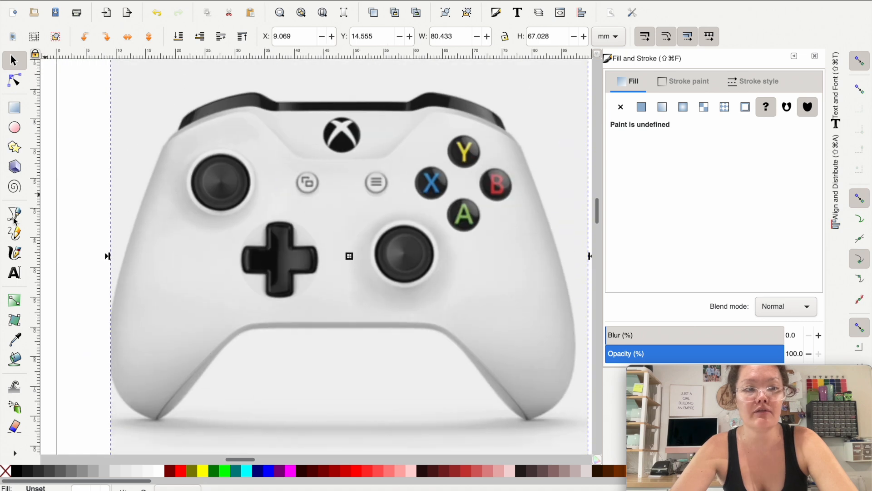
pyautogui.click(11, 59)
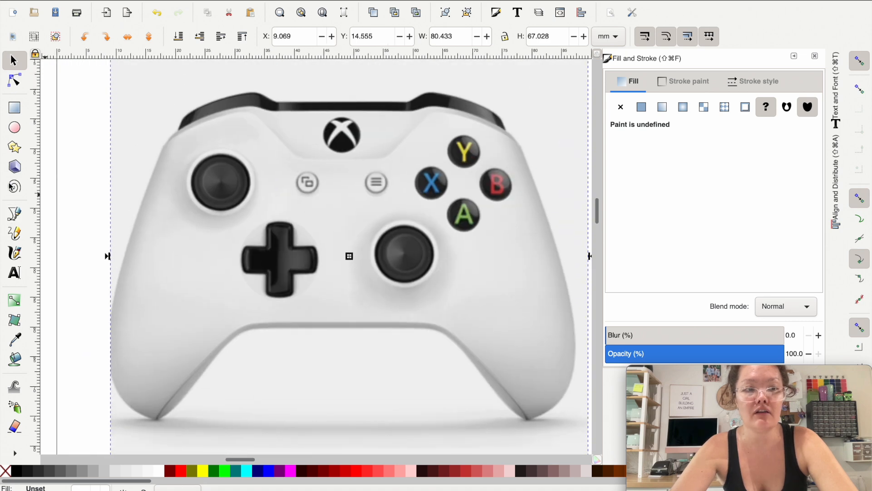
pyautogui.click(15, 214)
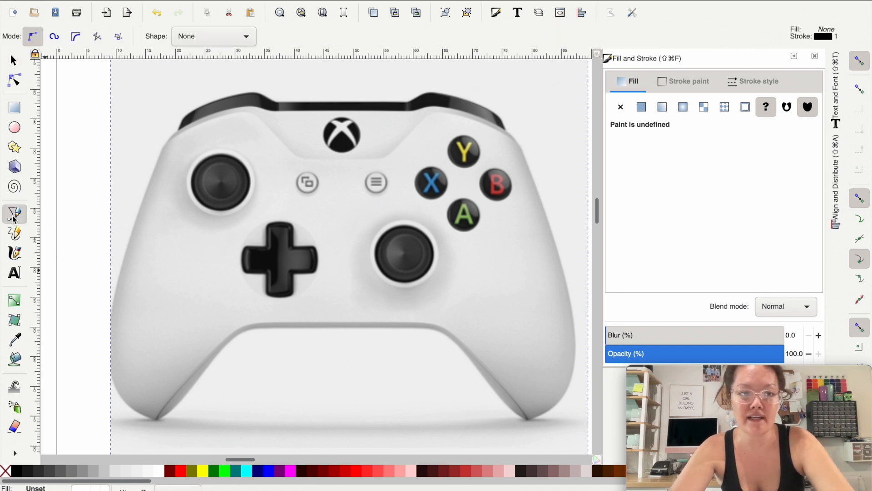
pyautogui.click(158, 420)
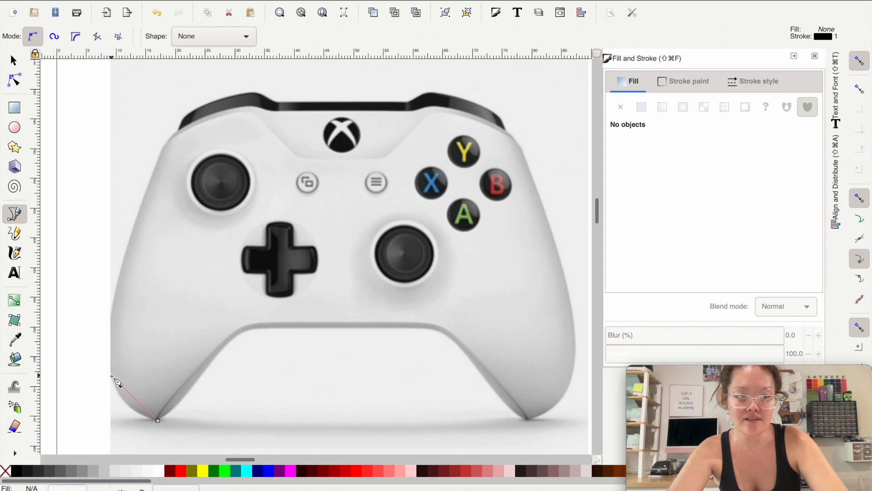
pyautogui.click(112, 315)
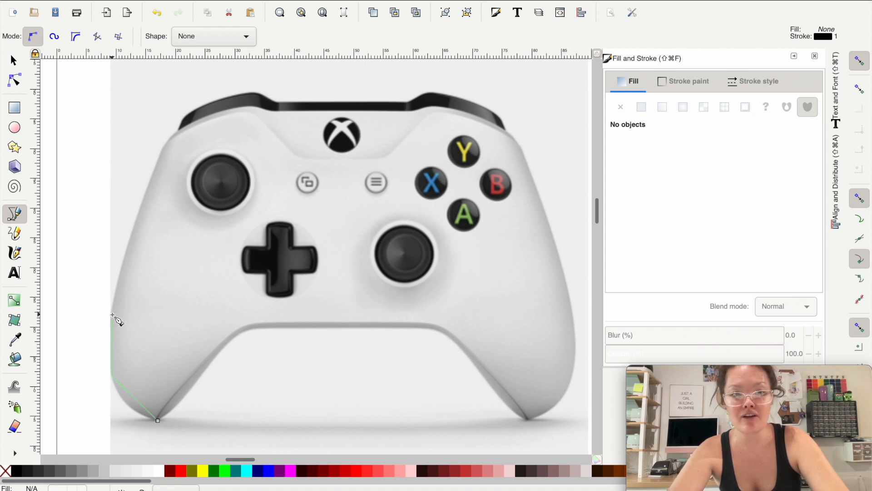
pyautogui.click(165, 146)
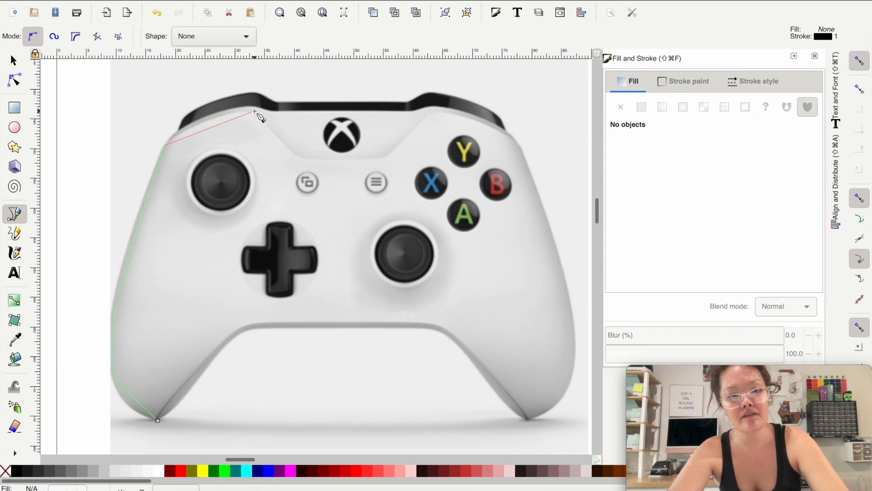
pyautogui.click(178, 132)
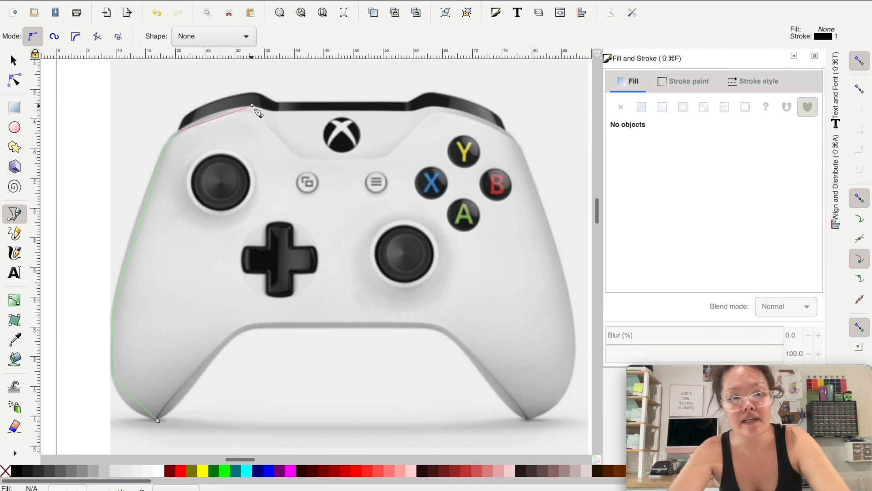
# Step: Continue the Bezier outline along the body's top edge below the black bumpers to the right shoulder
pyautogui.click(253, 107)
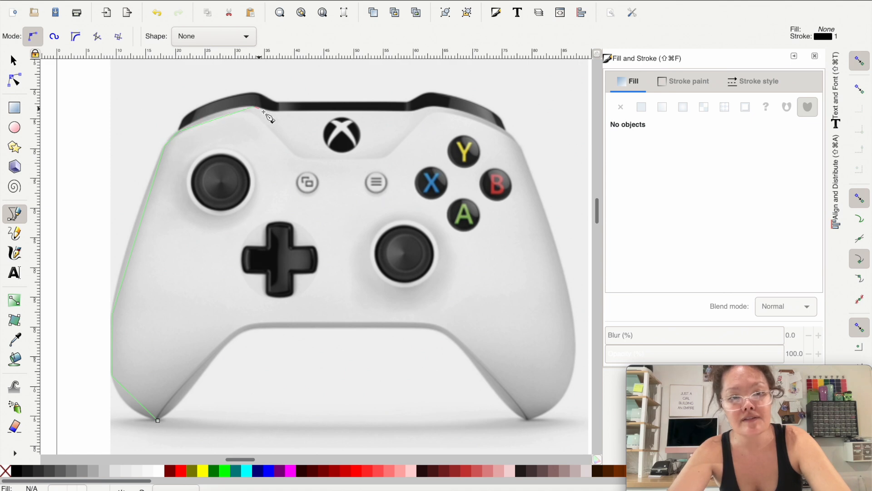
pyautogui.click(268, 111)
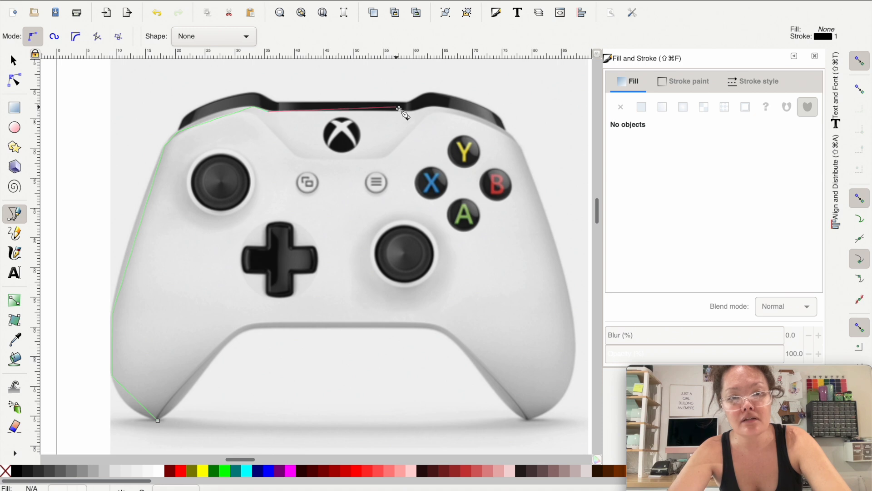
pyautogui.click(413, 112)
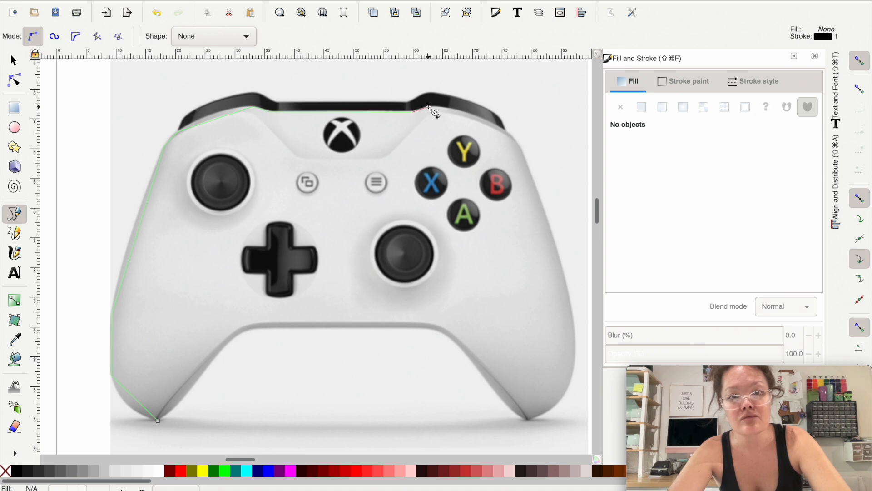
pyautogui.click(428, 108)
pyautogui.click(509, 132)
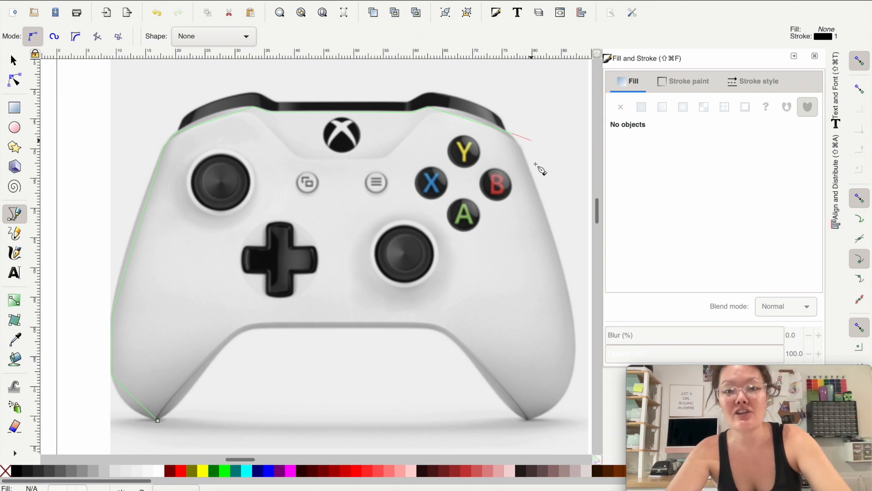
# Step: Continue the Bezier outline from the right shoulder down the body's right side to the right grip's tip
pyautogui.click(574, 349)
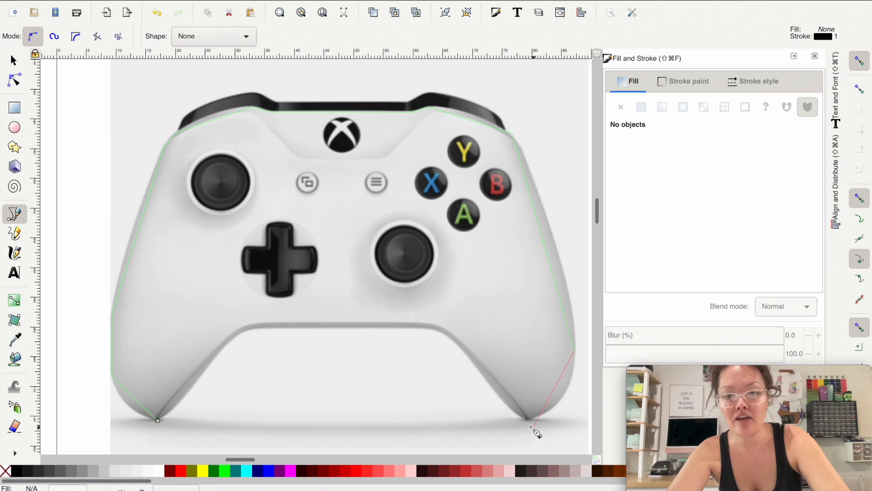
pyautogui.click(563, 401)
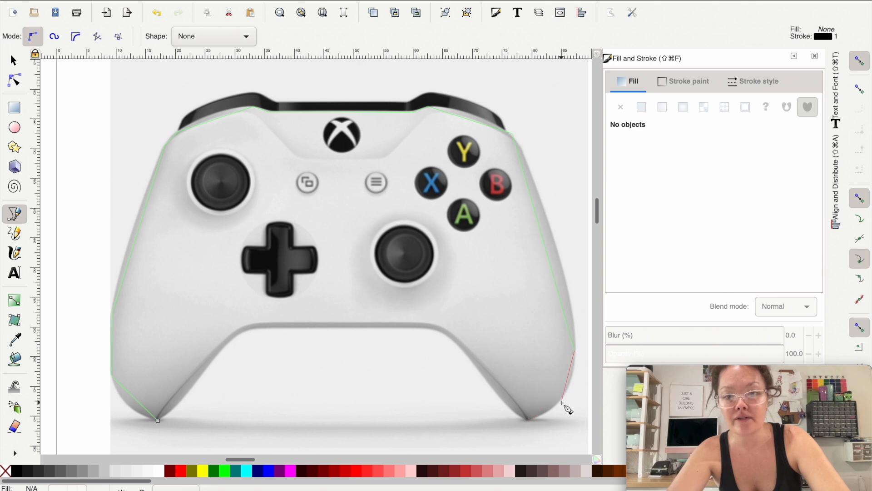
pyautogui.click(527, 420)
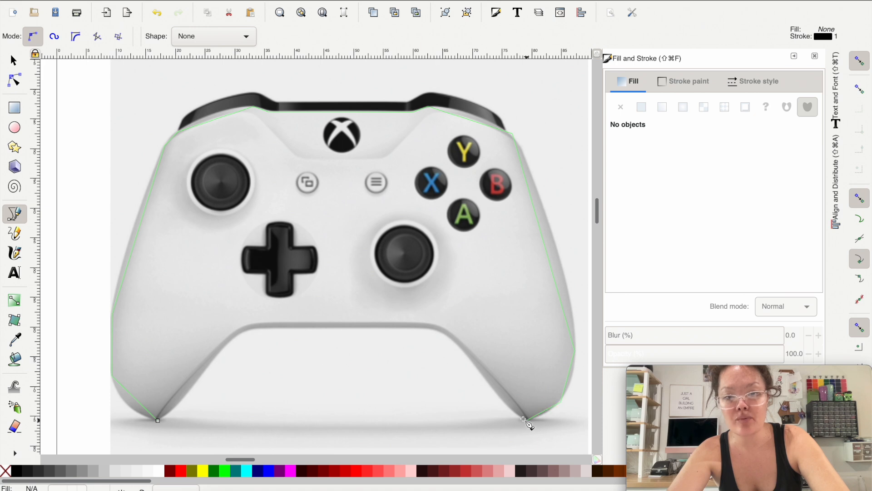
# Step: Trace the grips' inner edges and the body's lower edge, closing the outline at the left grip's tip
pyautogui.click(499, 395)
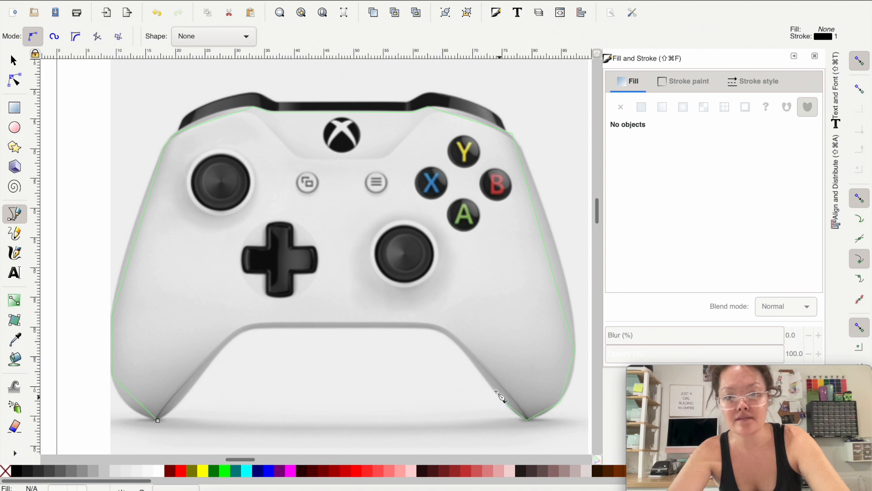
pyautogui.click(443, 331)
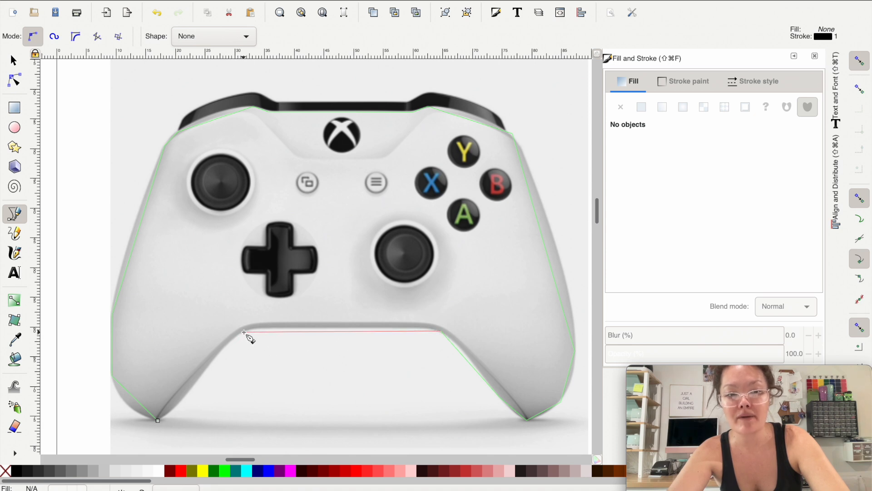
pyautogui.click(244, 332)
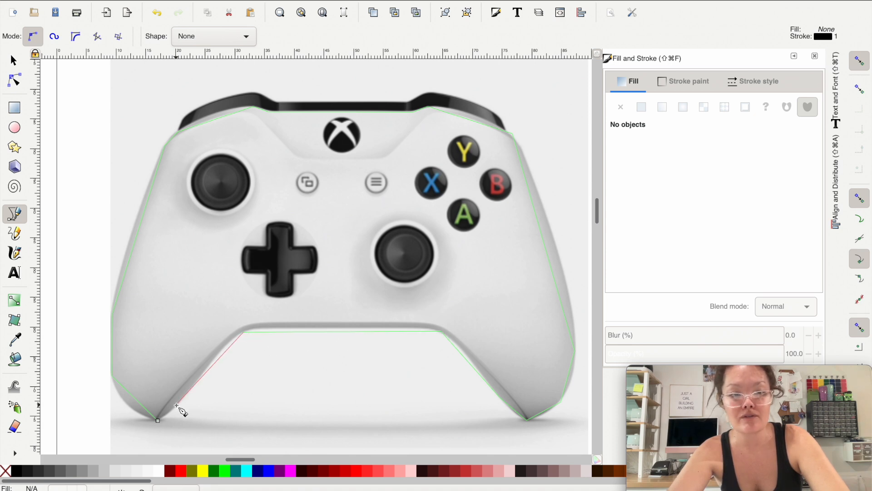
pyautogui.click(176, 404)
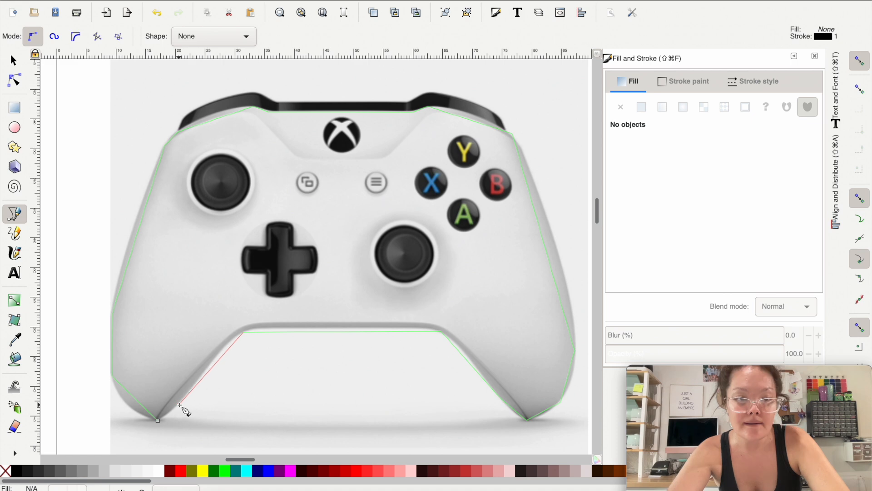
pyautogui.click(159, 422)
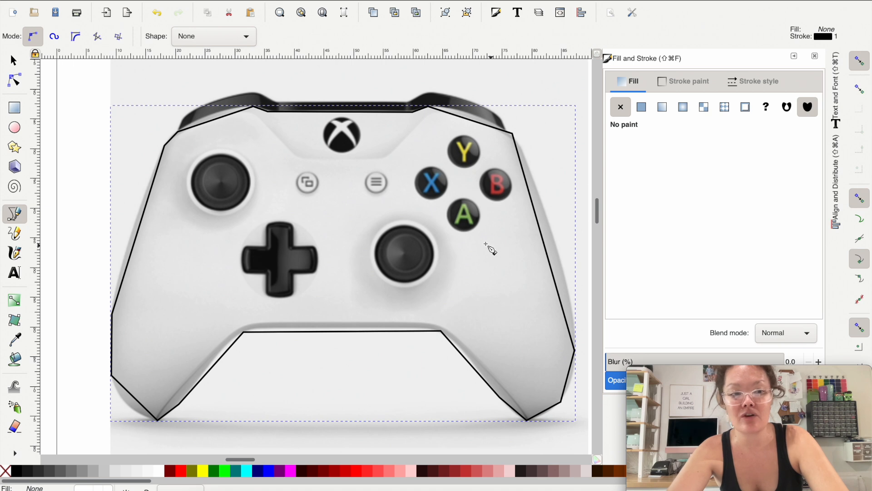
# Step: Fill the body shape with red (ff0000ff) and bend its long left edge outward to match the reference
pyautogui.click(358, 473)
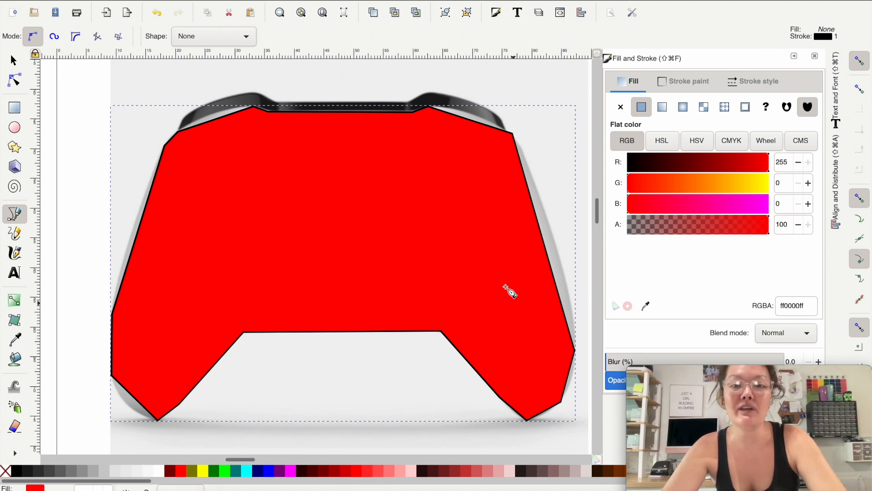
pyautogui.click(15, 82)
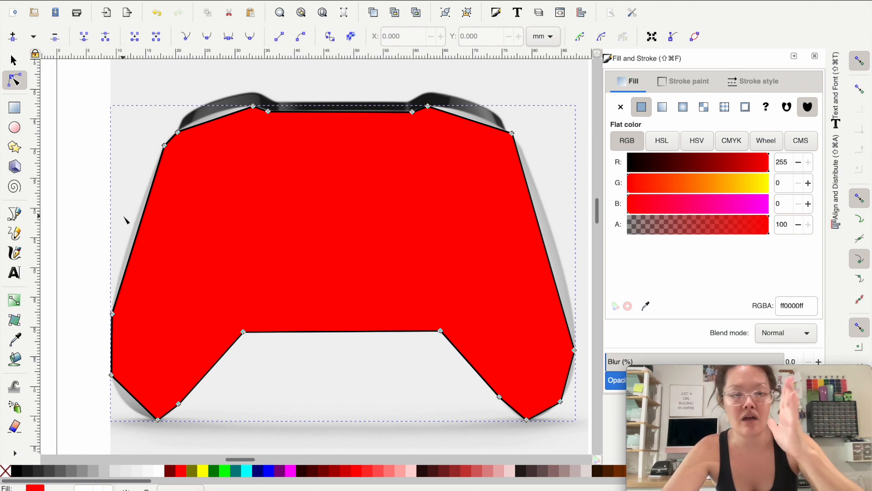
pyautogui.scroll(2, 88, 223)
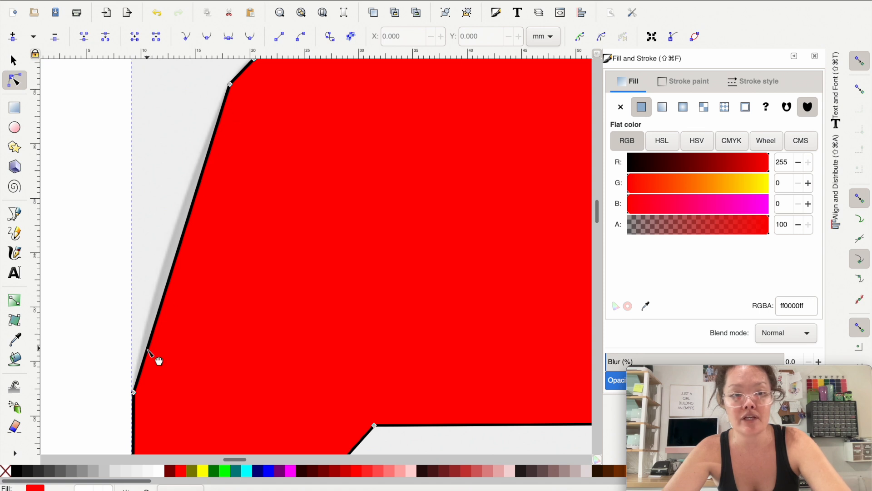
pyautogui.moveTo(171, 280); pyautogui.dragTo(164, 277)
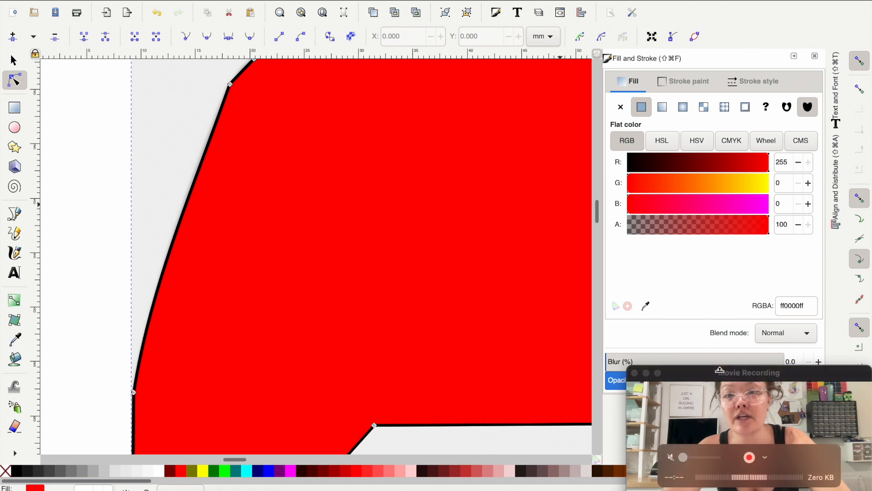
# Step: Set the red body shape's opacity to 50% so the reference image shows through
pyautogui.moveTo(720, 369); pyautogui.dragTo(721, 449)
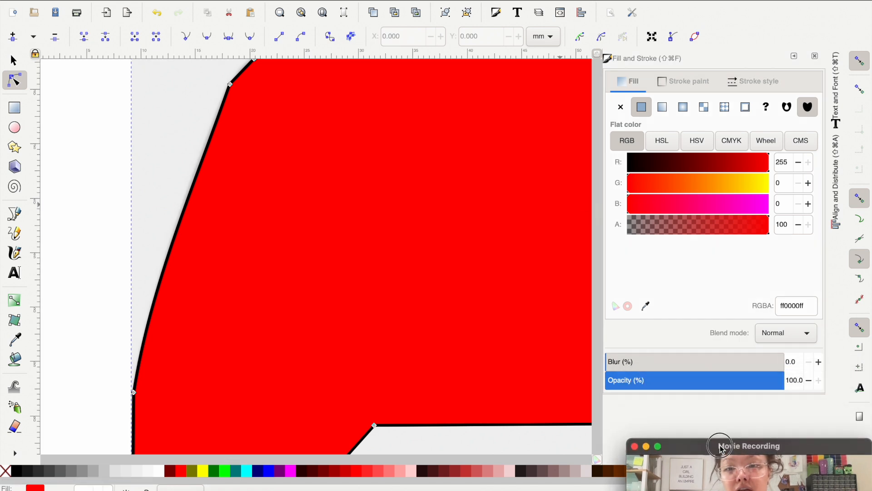
pyautogui.click(791, 382)
pyautogui.doubleClick(791, 381)
pyautogui.write('50')
pyautogui.press('Return')
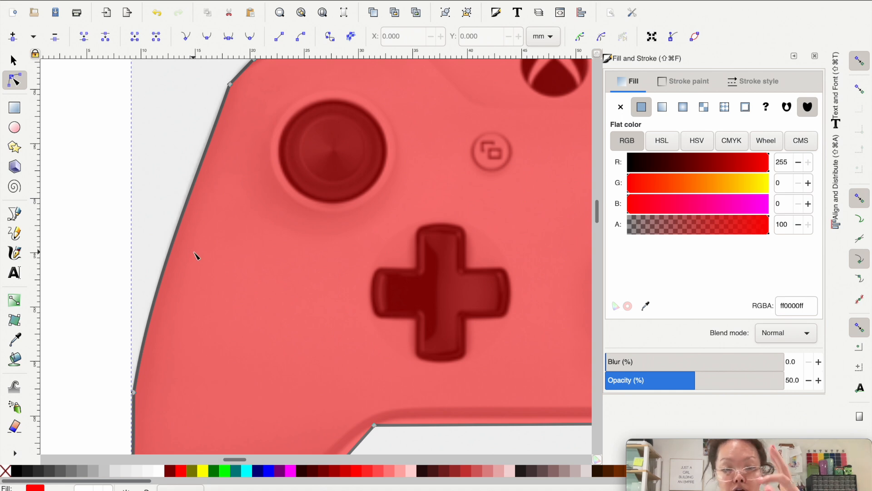
# Step: Bend the body's upper edge below the left black bumper upward to follow the reference curve
pyautogui.scroll(-5, 306, 315)
pyautogui.hscroll(5, 305, 315)
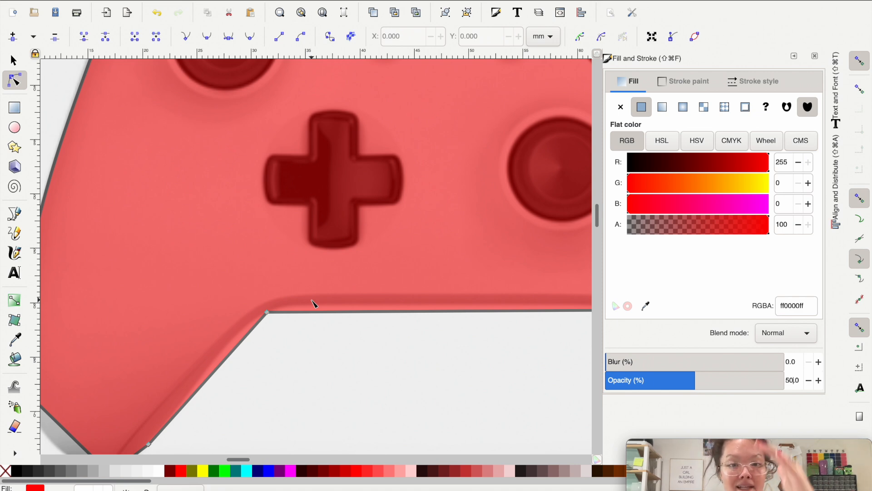
pyautogui.scroll(6, 290, 172)
pyautogui.hscroll(-4, 290, 172)
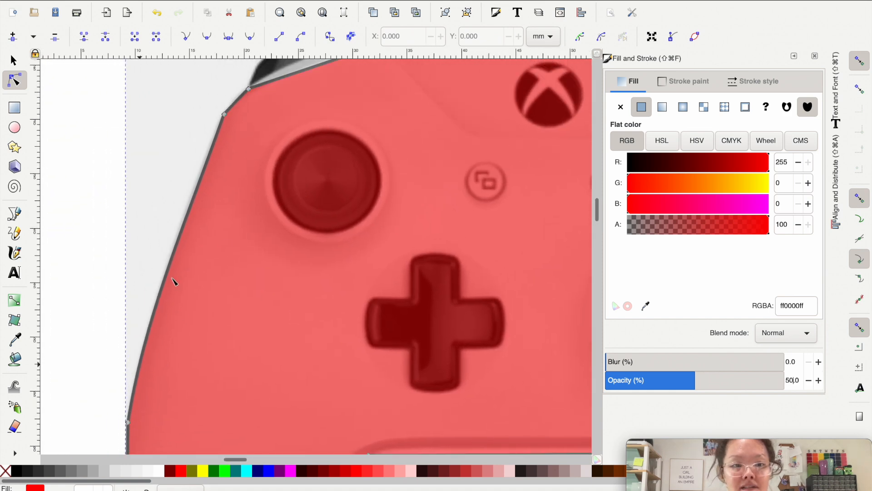
pyautogui.scroll(4, 223, 123)
pyautogui.hscroll(3, 223, 122)
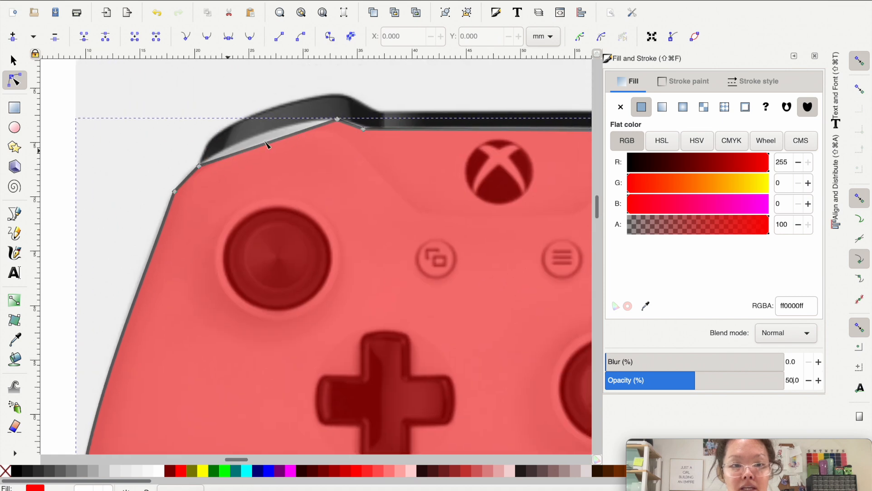
pyautogui.moveTo(274, 142); pyautogui.dragTo(269, 131)
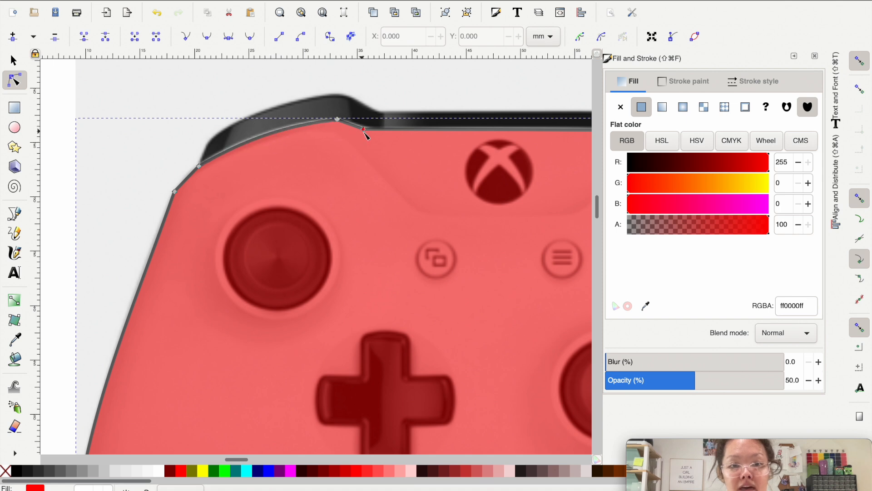
# Step: Bend the body's upper edge below the right black bumper upward to follow the reference curve
pyautogui.hscroll(5, 363, 129)
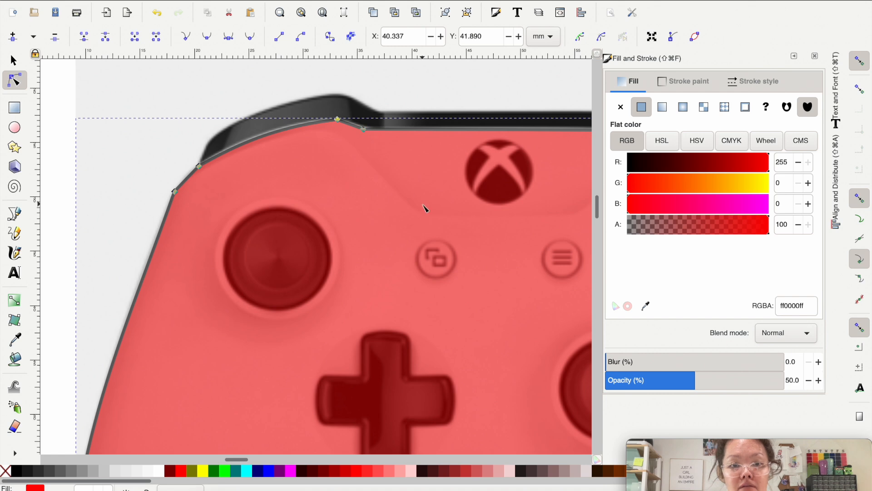
pyautogui.hscroll(10, 424, 205)
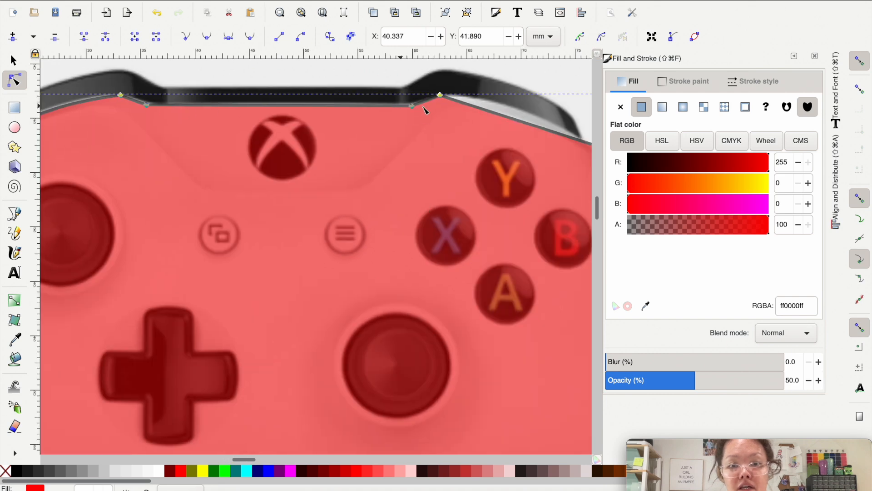
pyautogui.hscroll(5, 474, 119)
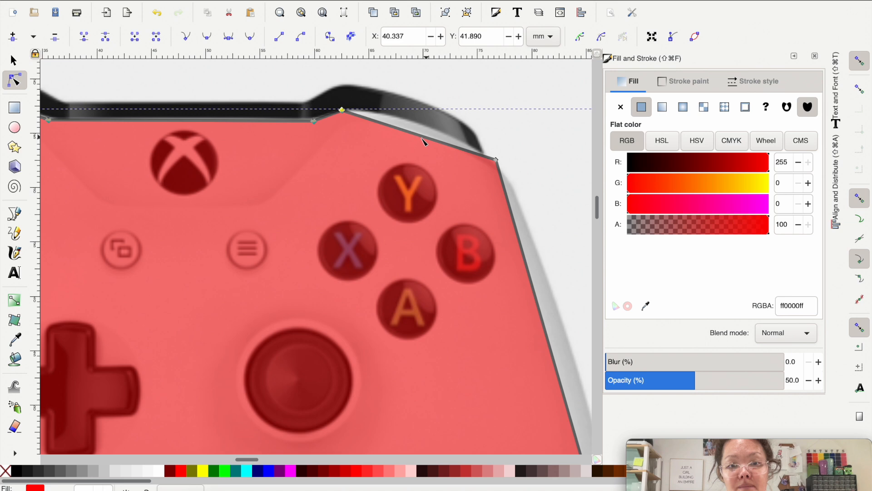
pyautogui.moveTo(422, 136); pyautogui.dragTo(423, 129)
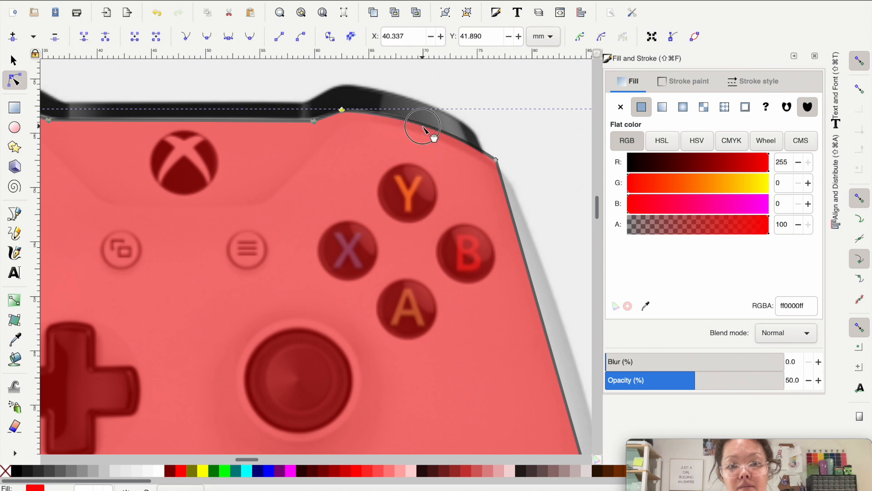
# Step: Move the right shoulder node to about X 77.97 mm, Y 29.65 mm and curve the adjoining upper edge to match the reference
pyautogui.hscroll(5, 498, 306)
pyautogui.scroll(-5, 498, 306)
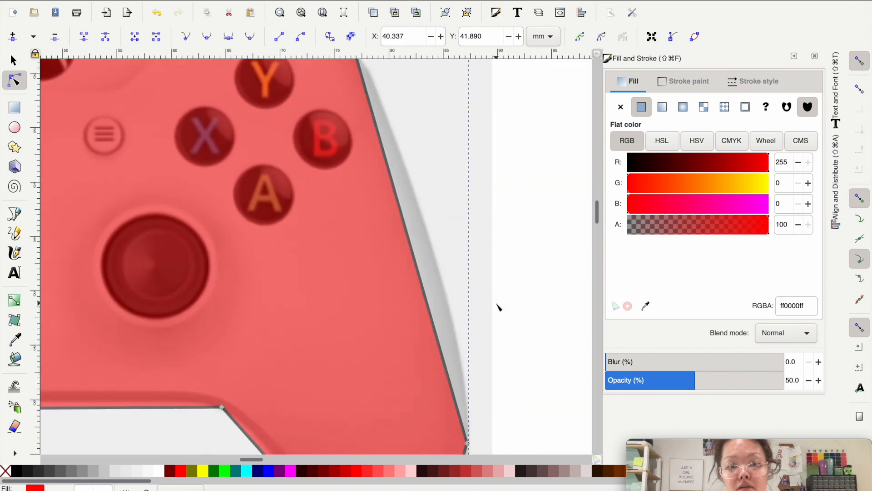
pyautogui.scroll(2, 490, 301)
pyautogui.scroll(3, 479, 297)
pyautogui.hscroll(-2, 479, 297)
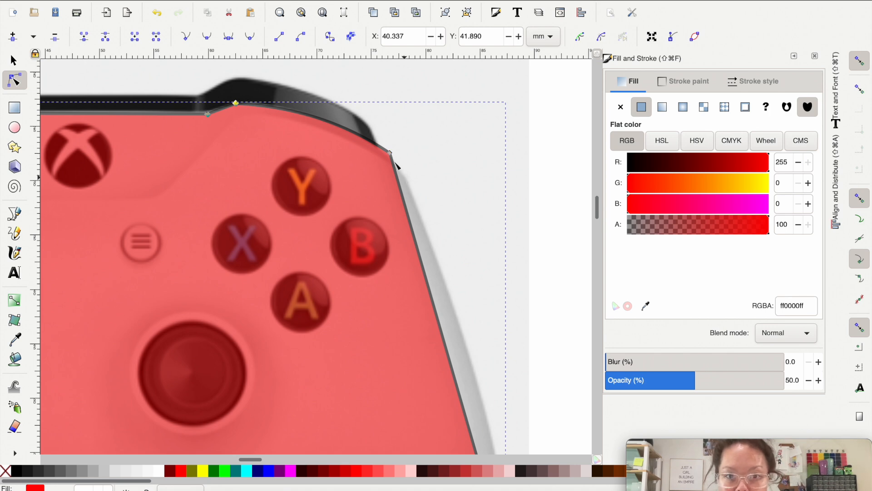
pyautogui.click(391, 156)
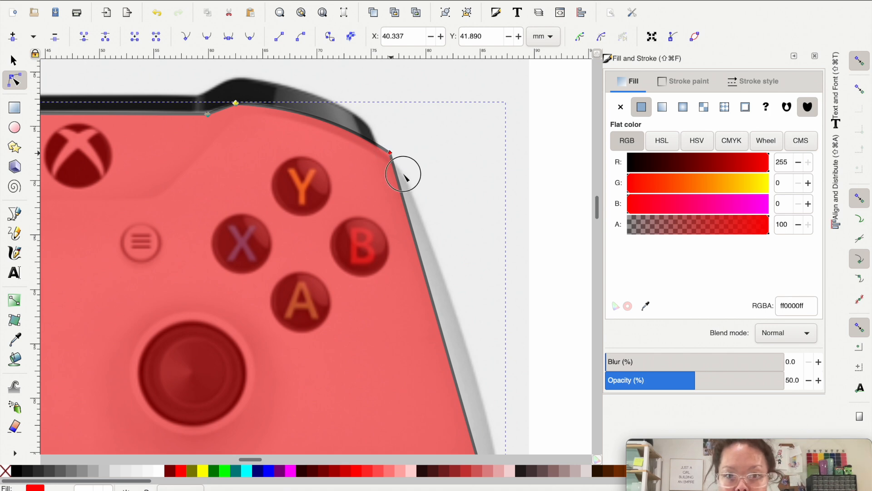
pyautogui.moveTo(404, 178); pyautogui.dragTo(404, 175)
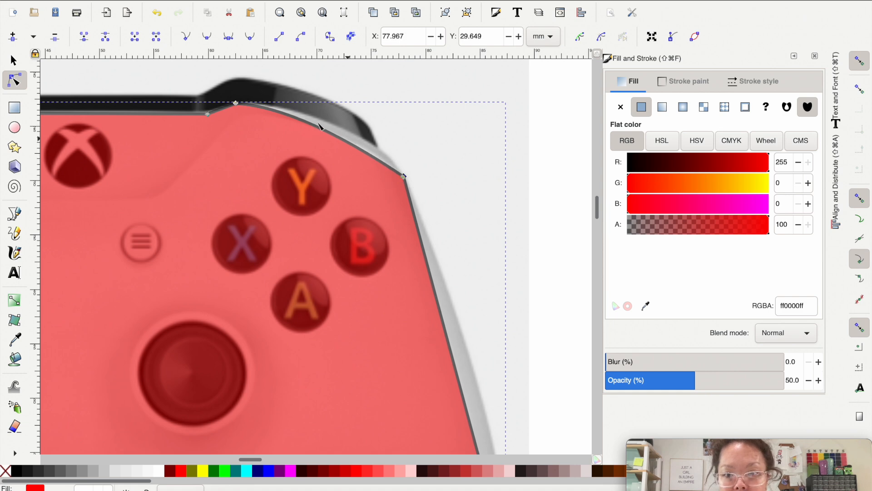
pyautogui.moveTo(344, 141); pyautogui.dragTo(389, 152)
pyautogui.click(302, 109)
# Step: Curve the body's long right edge from the shoulder to the grip so it follows the reference outline
pyautogui.scroll(-5, 356, 202)
pyautogui.hscroll(3, 355, 202)
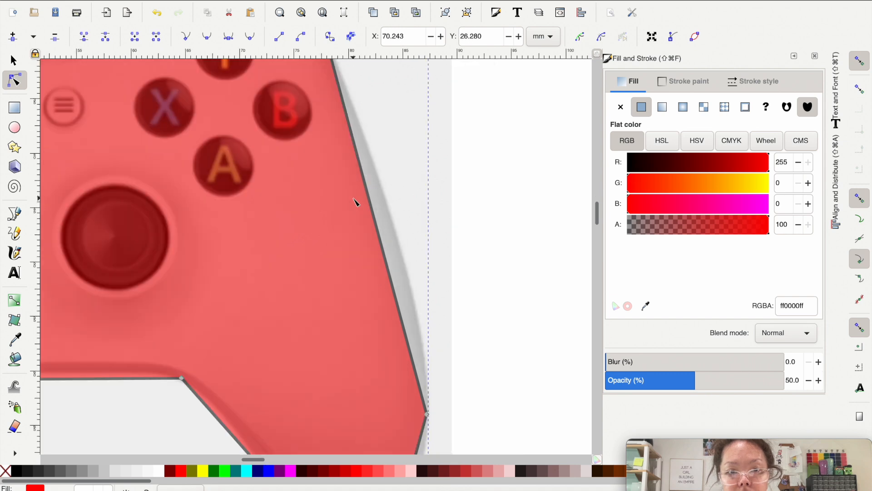
pyautogui.scroll(1, 356, 203)
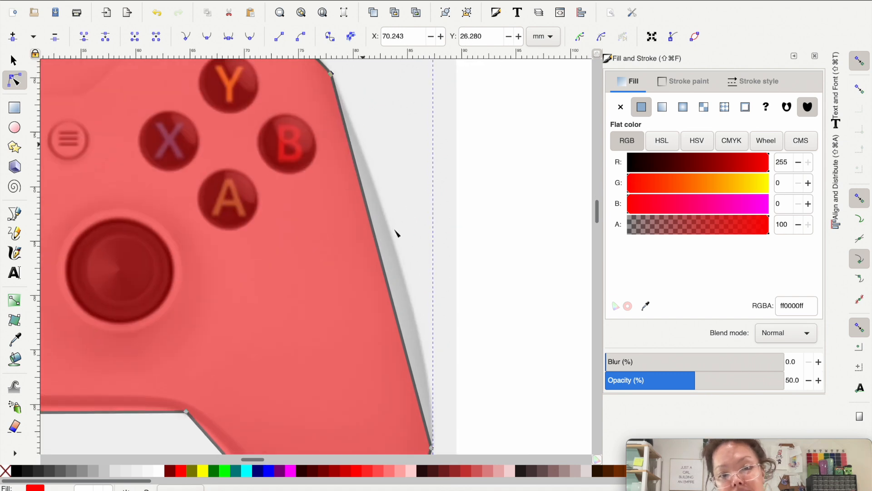
pyautogui.moveTo(417, 393); pyautogui.dragTo(428, 389)
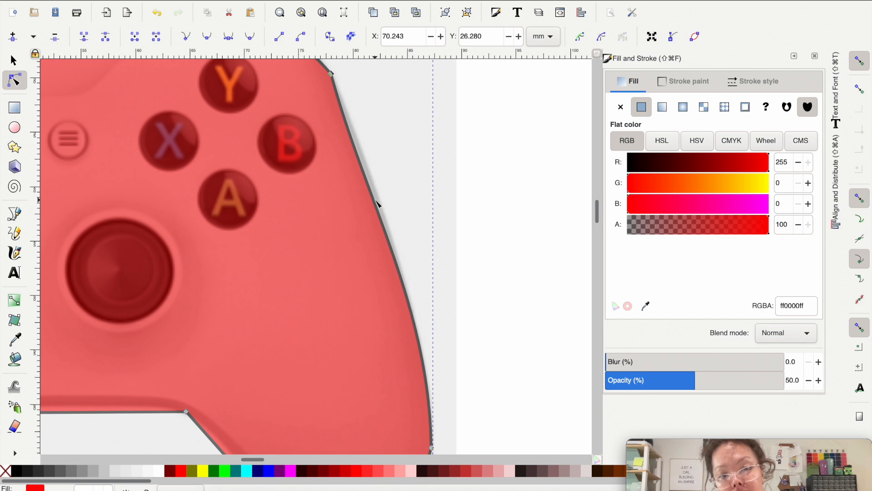
pyautogui.click(361, 151)
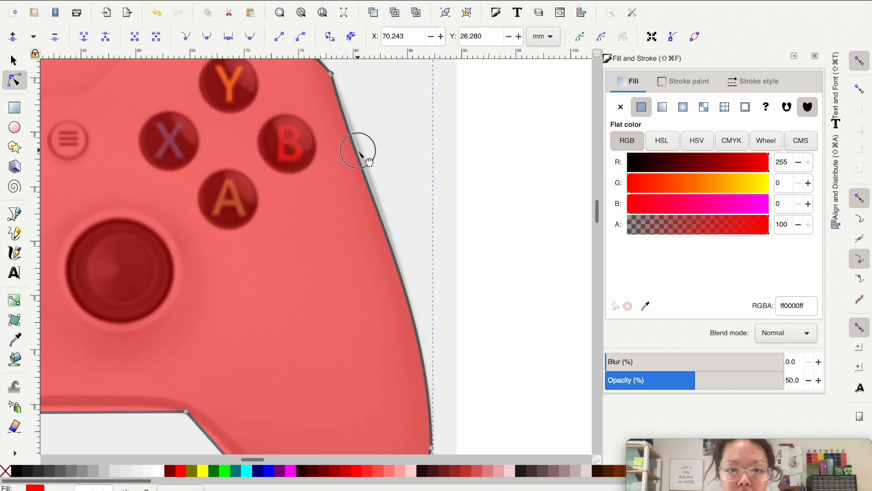
pyautogui.moveTo(361, 152); pyautogui.dragTo(362, 153)
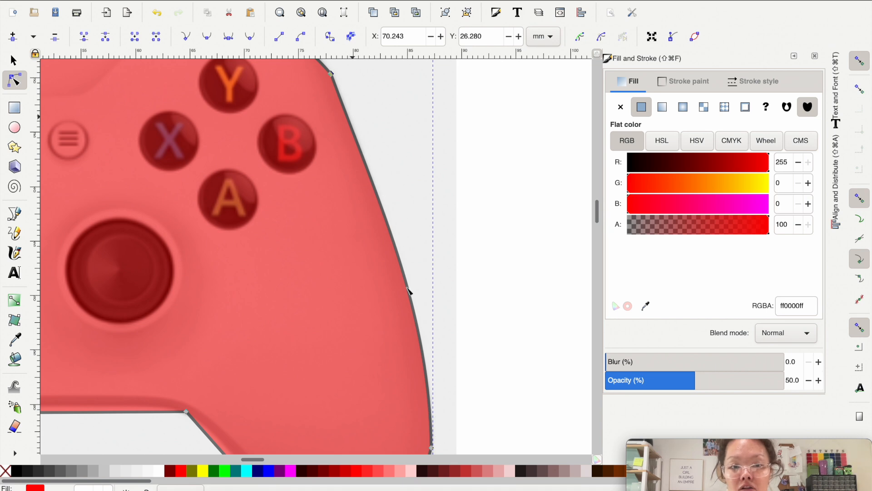
# Step: Curve the right grip's outer edge outward and reshape the short segment leading to the grip's tip
pyautogui.scroll(-8, 423, 359)
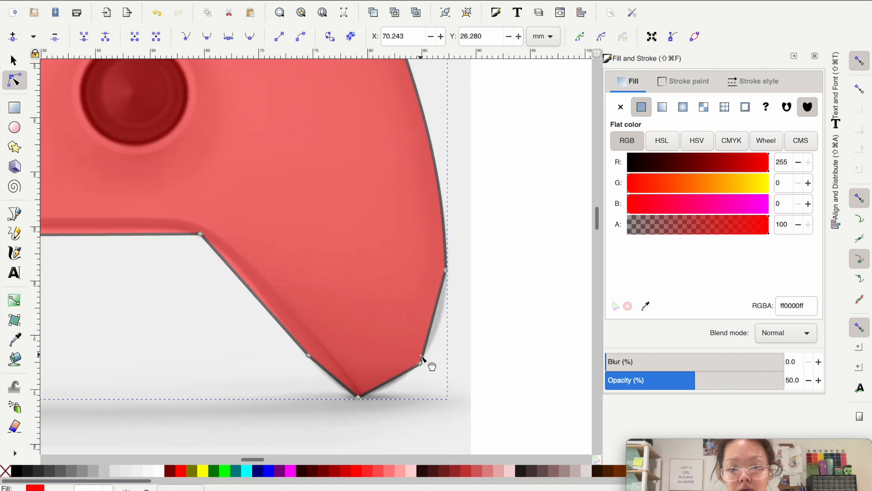
pyautogui.moveTo(424, 313); pyautogui.dragTo(434, 313)
pyautogui.moveTo(390, 387); pyautogui.dragTo(344, 364)
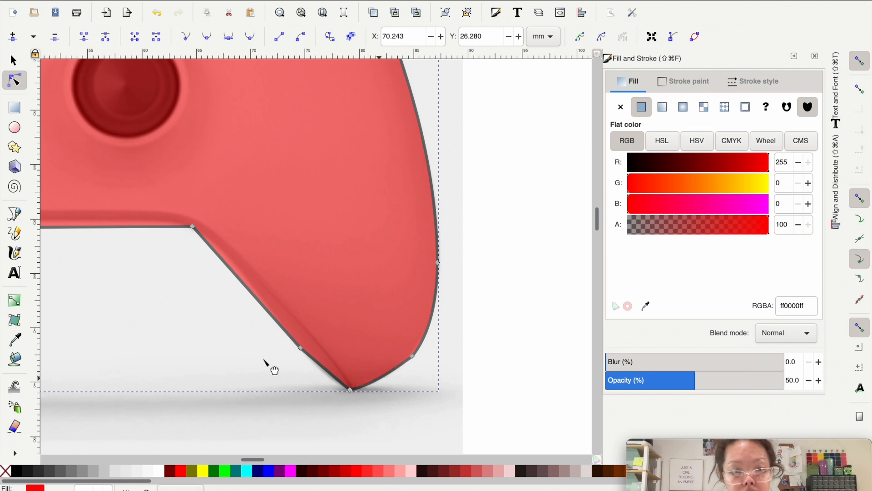
# Step: Bend the right grip's inner edge to follow the curve of the reference controller
pyautogui.hscroll(-3, 264, 359)
pyautogui.scroll(-1, 264, 360)
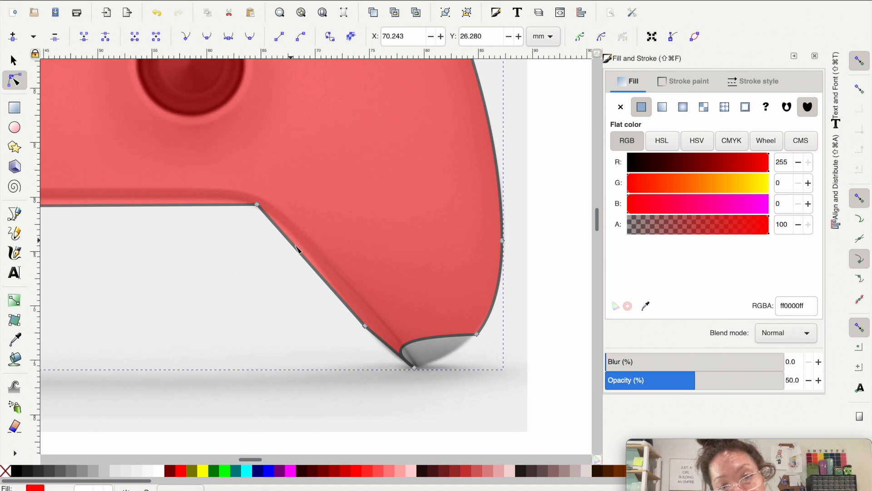
pyautogui.moveTo(295, 245); pyautogui.dragTo(301, 246)
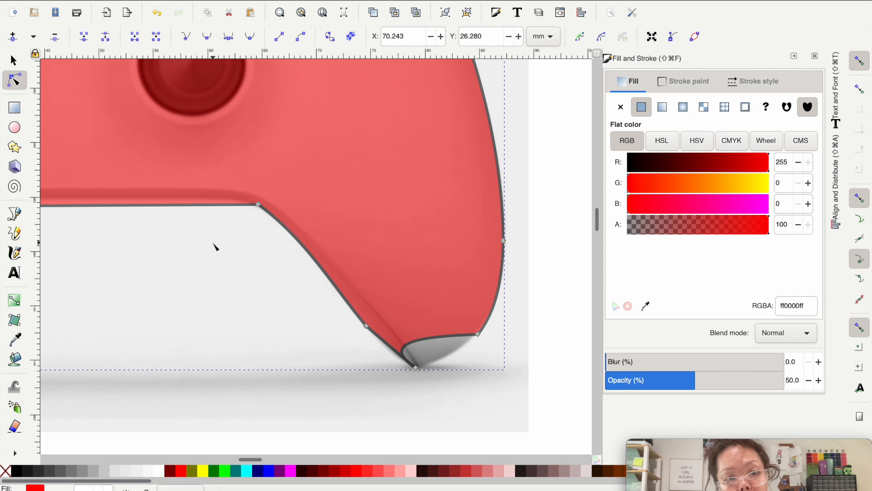
# Step: Bow the body's lower edge between the grips and bend the left grip's inner edge to follow the reference controller
pyautogui.hscroll(-5, 214, 245)
pyautogui.scroll(2, 215, 246)
pyautogui.moveTo(297, 246); pyautogui.dragTo(299, 240)
pyautogui.moveTo(154, 246); pyautogui.dragTo(153, 243)
pyautogui.hscroll(-5, 153, 243)
pyautogui.scroll(-3, 153, 243)
pyautogui.moveTo(252, 192); pyautogui.dragTo(248, 195)
# Step: Curve the outline segment at the lower outer corner of the left grip outward to cover the reference grip
pyautogui.hscroll(-5, 194, 276)
pyautogui.scroll(-2, 193, 275)
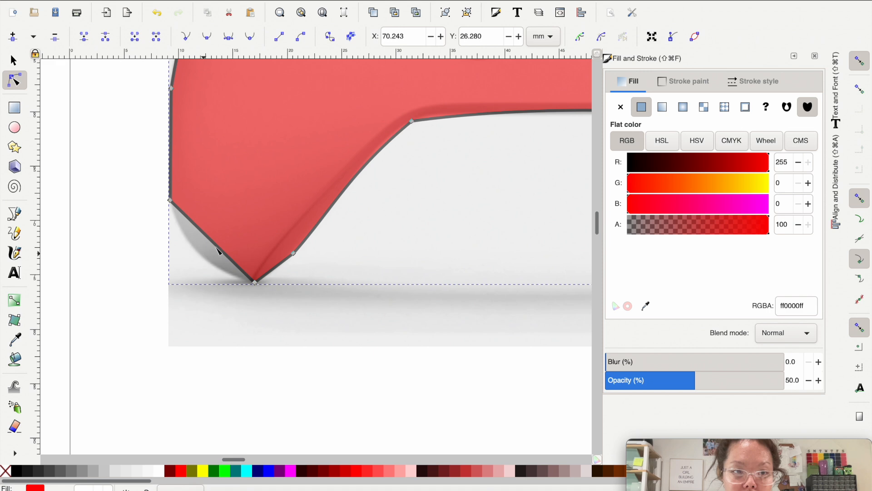
pyautogui.moveTo(212, 253); pyautogui.dragTo(210, 266)
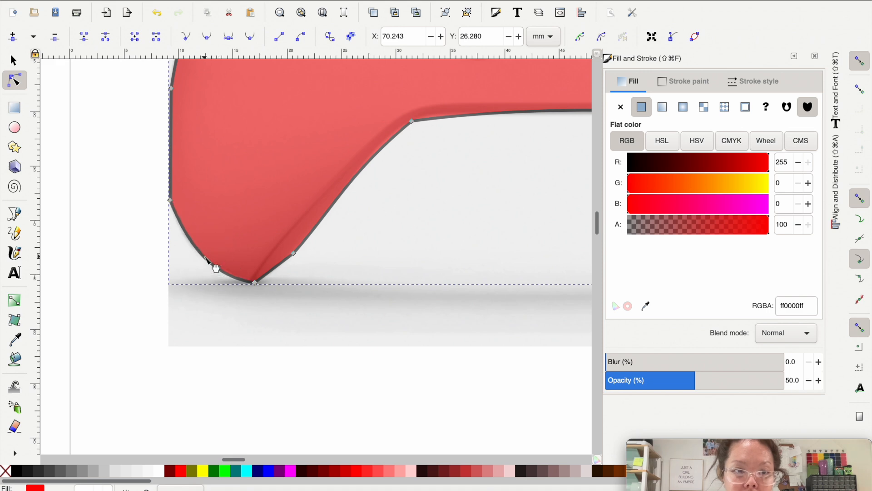
# Step: Reshape the misfolded segment at the right grip's tip so it curves outward along the reference edge
pyautogui.scroll(-2, 369, 344)
pyautogui.scroll(-2, 368, 344)
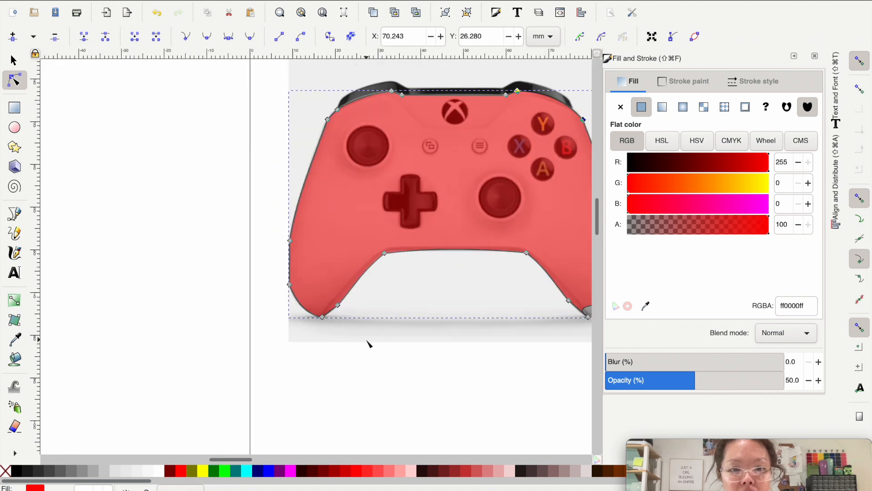
pyautogui.hscroll(3, 369, 343)
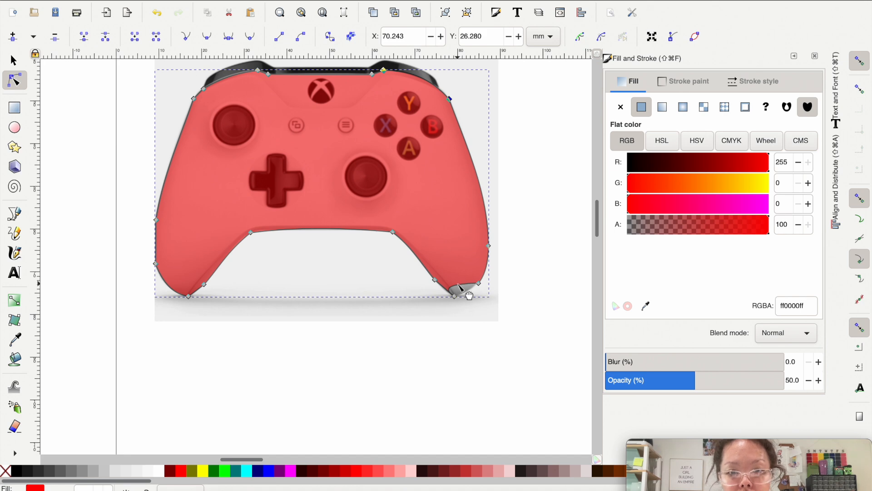
pyautogui.scroll(3, 461, 287)
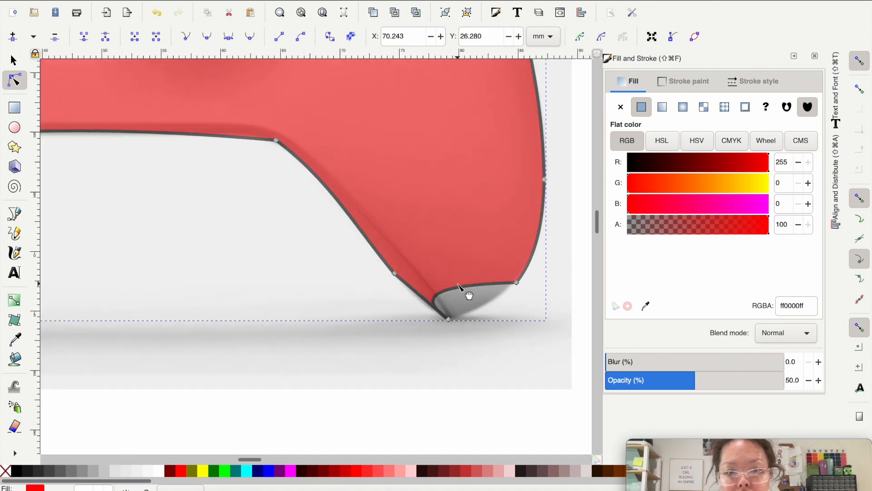
pyautogui.scroll(2, 460, 286)
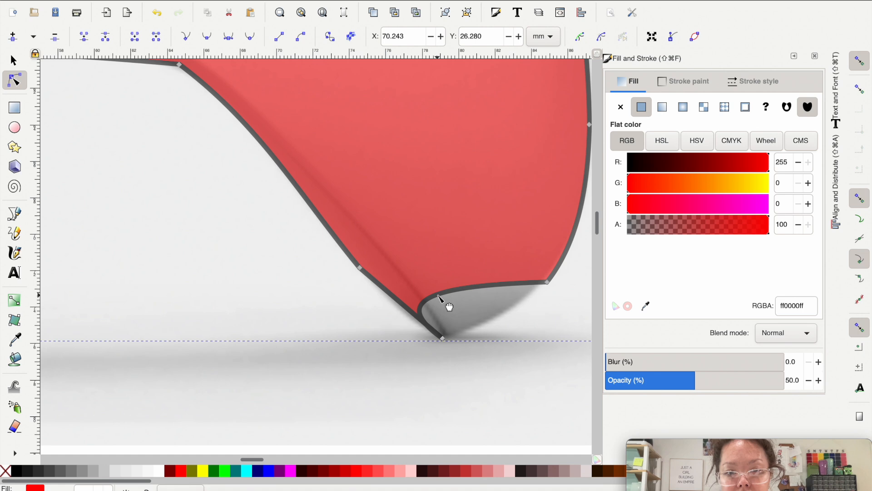
pyautogui.moveTo(437, 301); pyautogui.dragTo(510, 313)
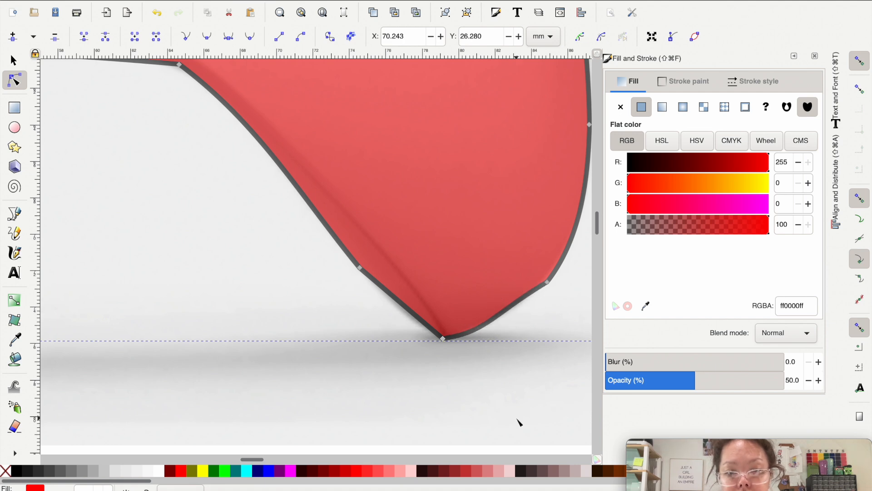
pyautogui.keyDown('ctrl'); pyautogui.scroll(-4, 520, 422); pyautogui.keyUp('ctrl')
pyautogui.click(519, 422)
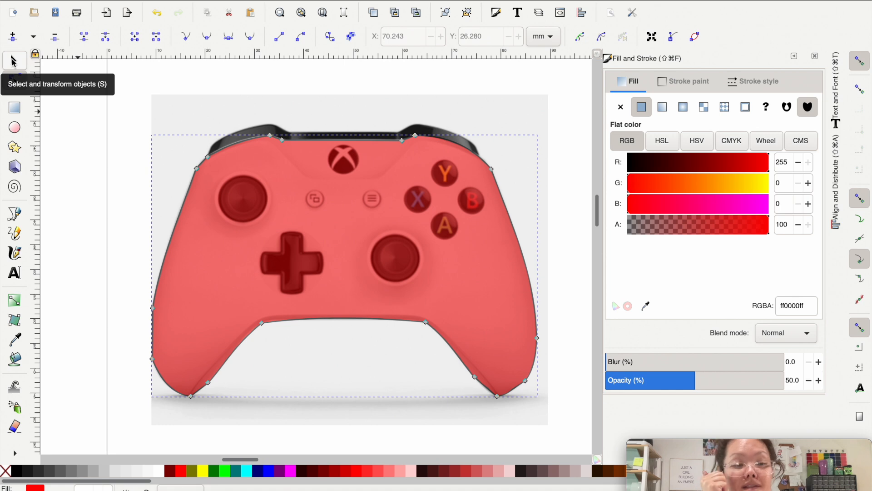
pyautogui.click(13, 62)
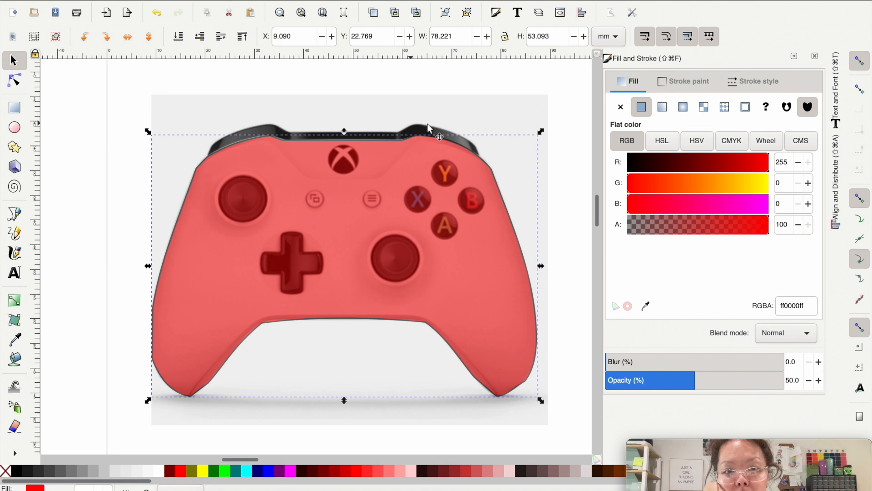
pyautogui.moveTo(493, 185); pyautogui.dragTo(504, 248)
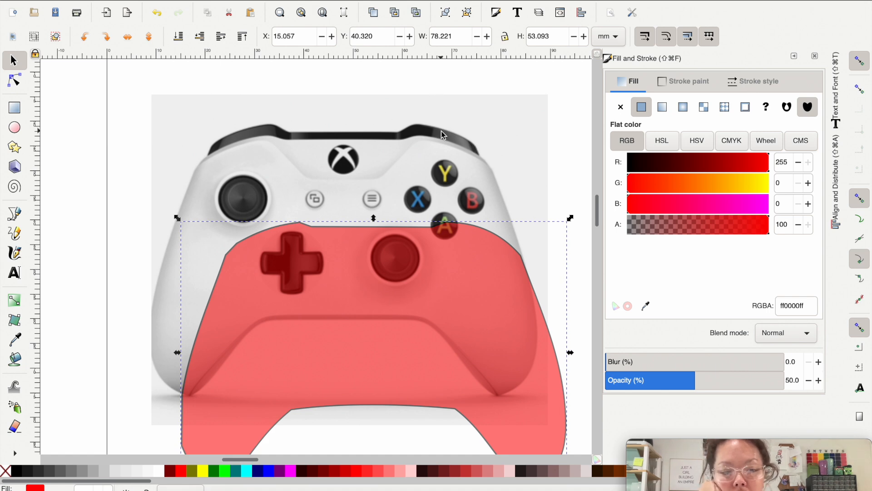
pyautogui.press('super+z')
# Step: Trace the black bumper strip above the body with the Pen tool, closing the path straight across from right shoulder to left
pyautogui.scroll(1, 396, 147)
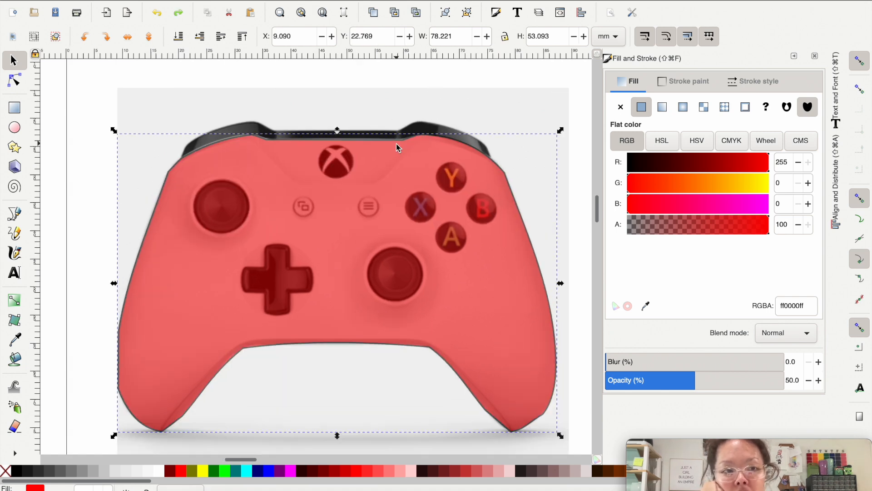
pyautogui.click(14, 214)
pyautogui.scroll(1, 219, 134)
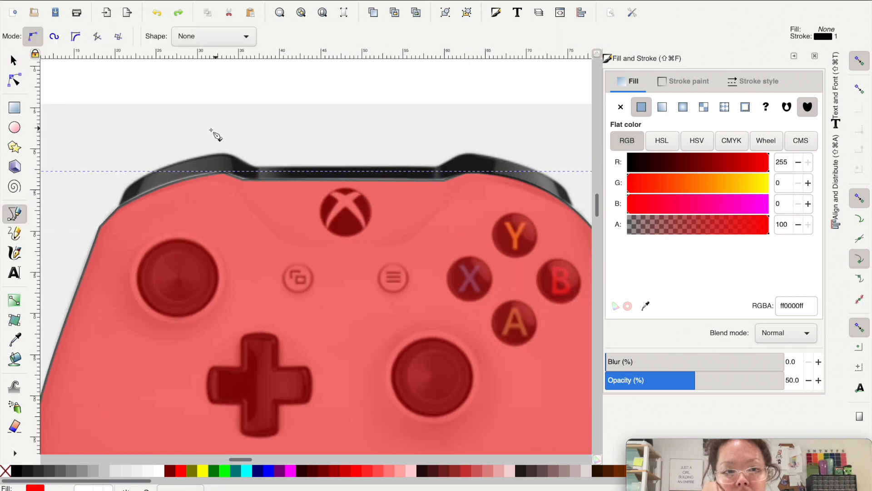
pyautogui.click(119, 207)
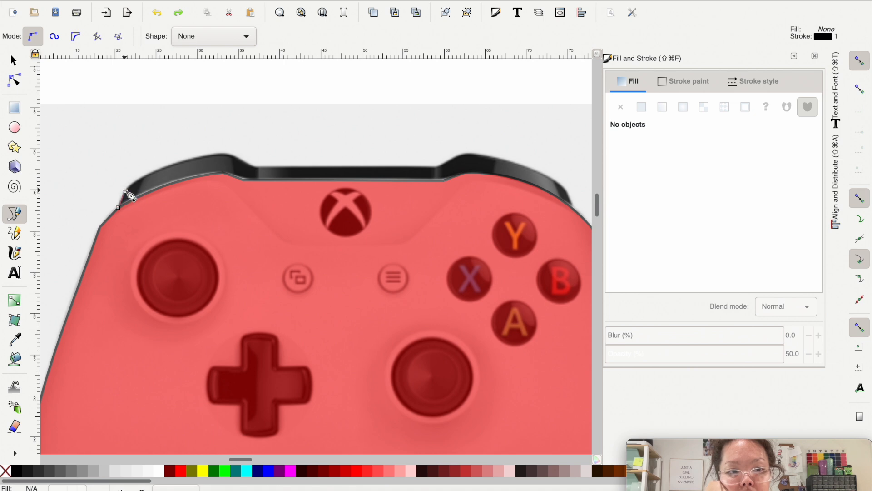
pyautogui.click(127, 191)
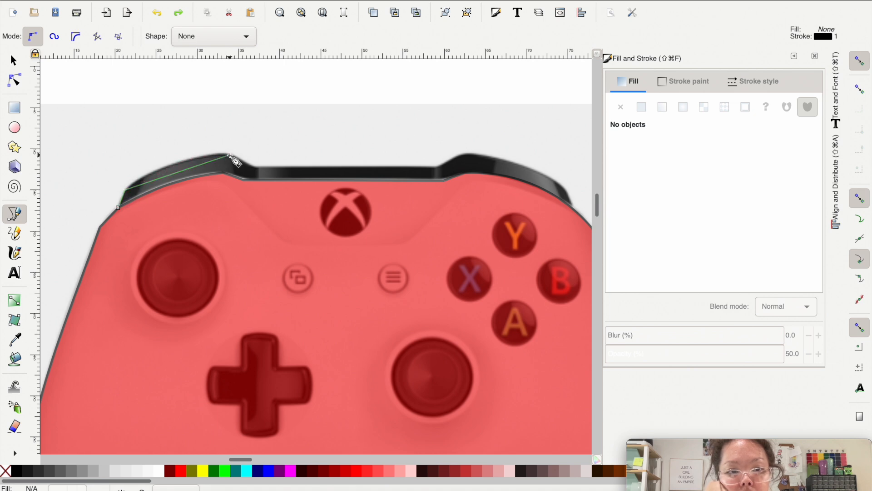
pyautogui.click(254, 168)
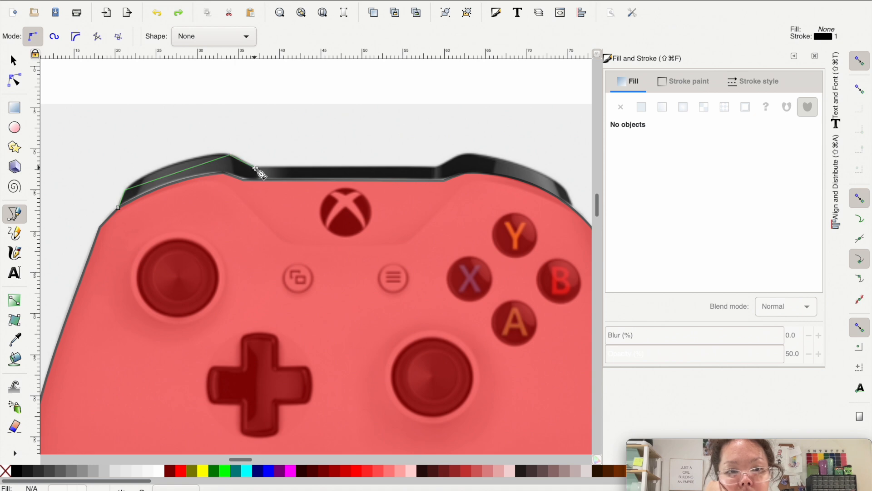
pyautogui.click(436, 168)
pyautogui.click(463, 154)
pyautogui.click(564, 186)
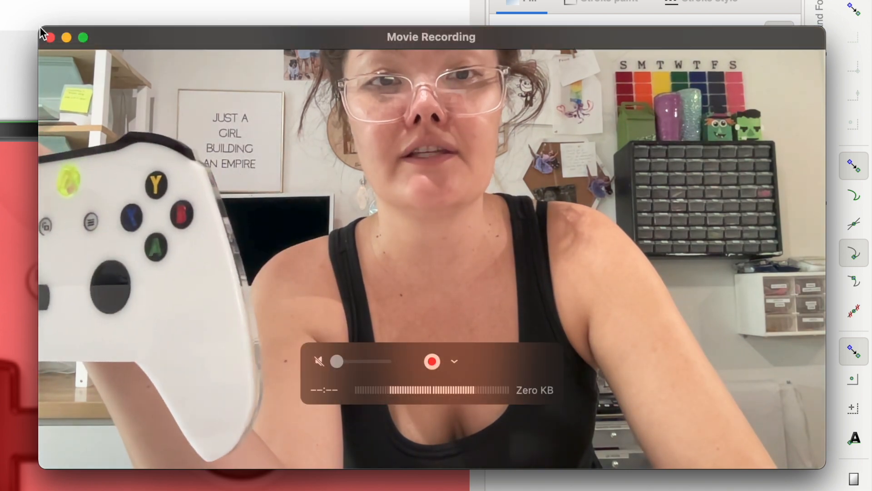
pyautogui.moveTo(40, 26); pyautogui.dragTo(473, 270)
pyautogui.moveTo(528, 298); pyautogui.dragTo(579, 444)
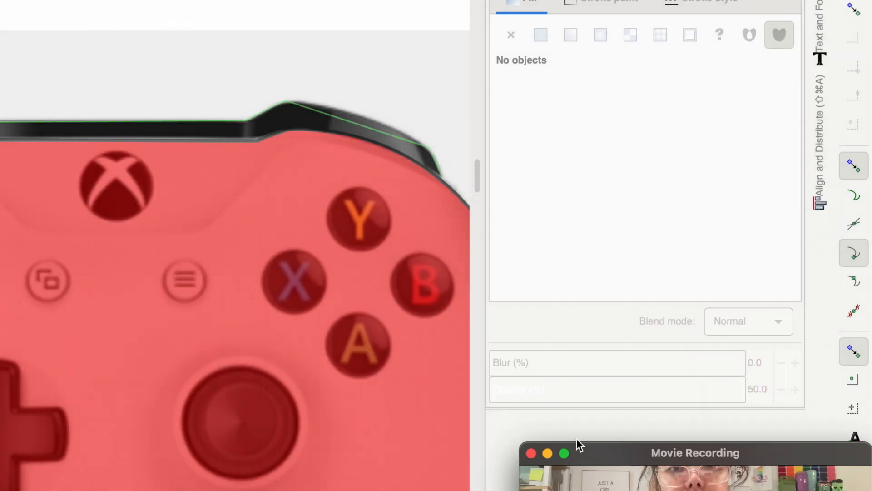
pyautogui.click(251, 131)
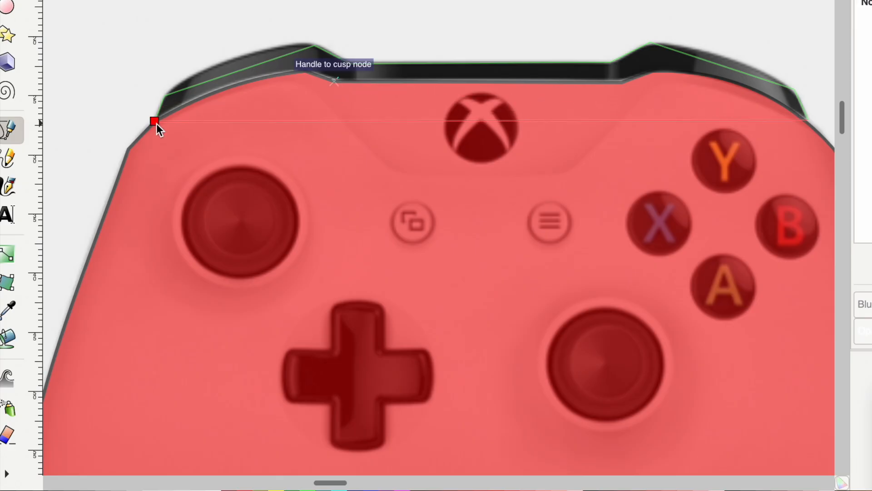
pyautogui.click(156, 123)
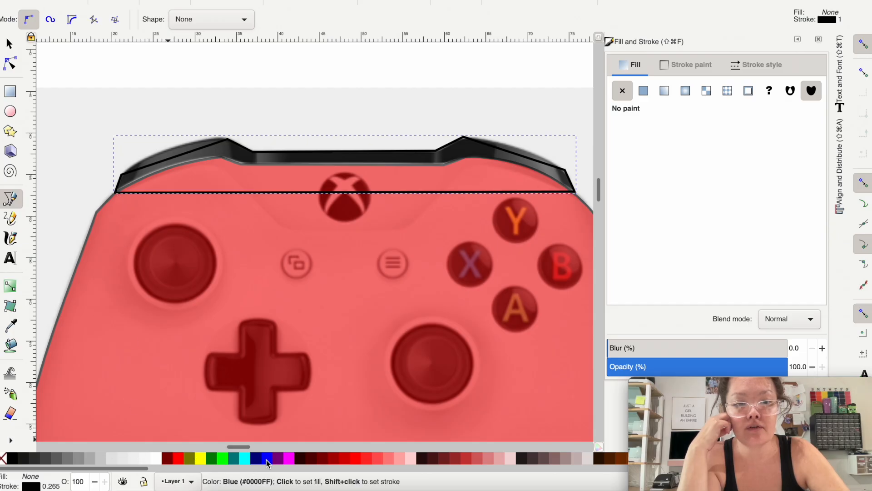
# Step: Fill the bumper shape with teal 008080 and set its opacity to 50%
pyautogui.click(232, 460)
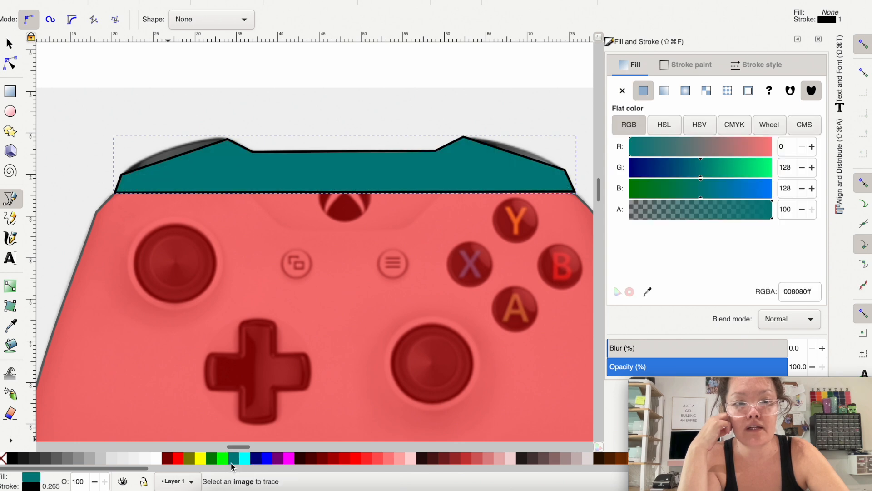
pyautogui.write('50')
pyautogui.press('Return')
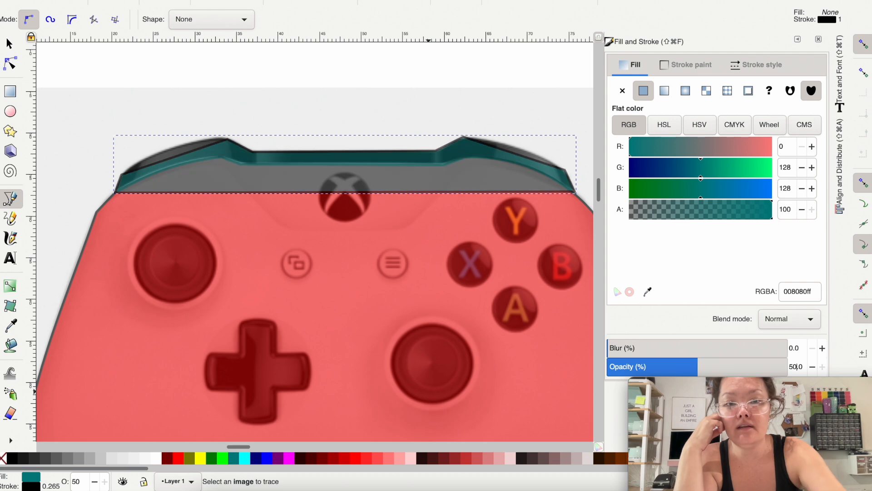
# Step: Curve the upper edge of the left bumper outward to match the reference outline
pyautogui.click(10, 64)
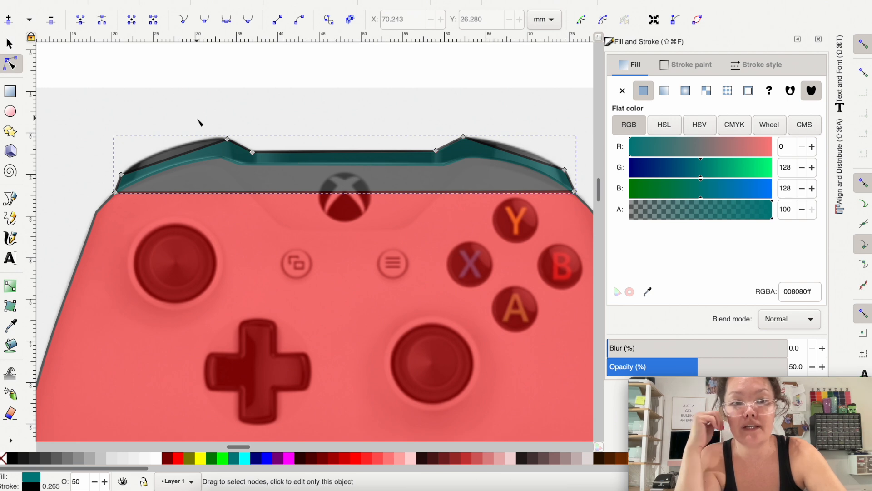
pyautogui.scroll(2, 200, 123)
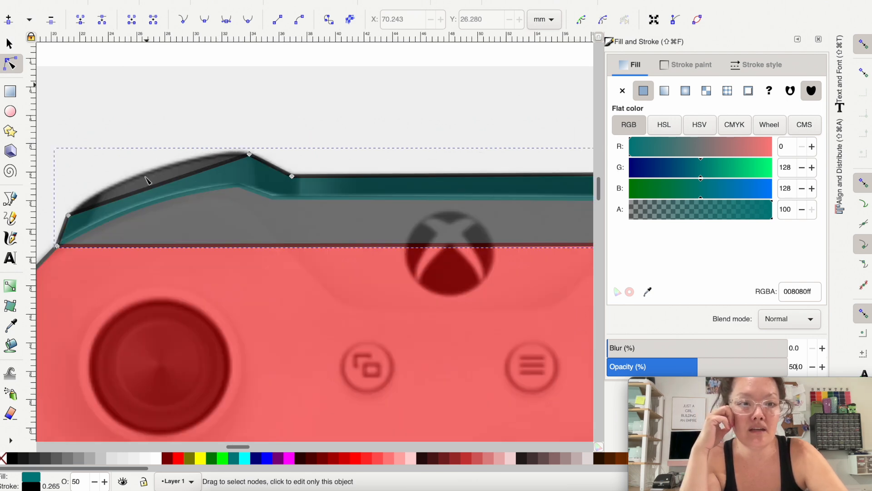
pyautogui.scroll(1, 147, 166)
pyautogui.moveTo(159, 227); pyautogui.dragTo(150, 213)
pyautogui.hscroll(-2, 148, 211)
pyautogui.scroll(-1, 148, 210)
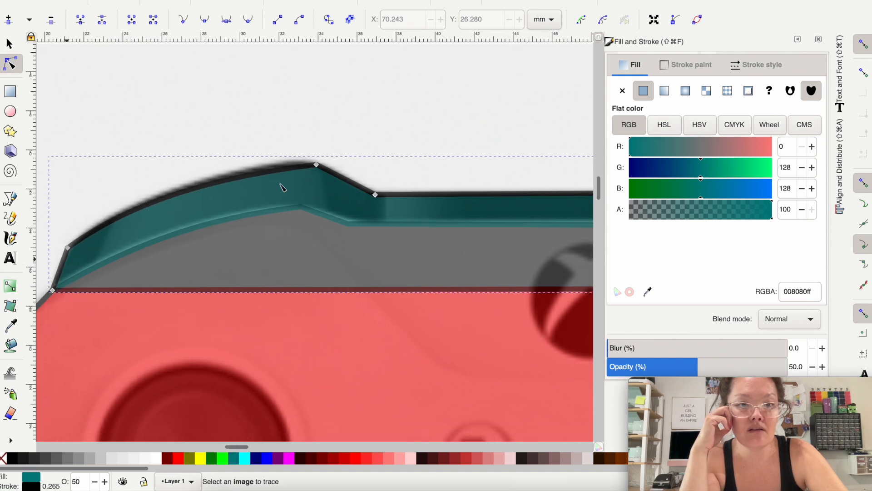
# Step: Curve the upper edge of the right bumper outward to match the reference outline
pyautogui.hscroll(8, 450, 129)
pyautogui.scroll(-2, 450, 129)
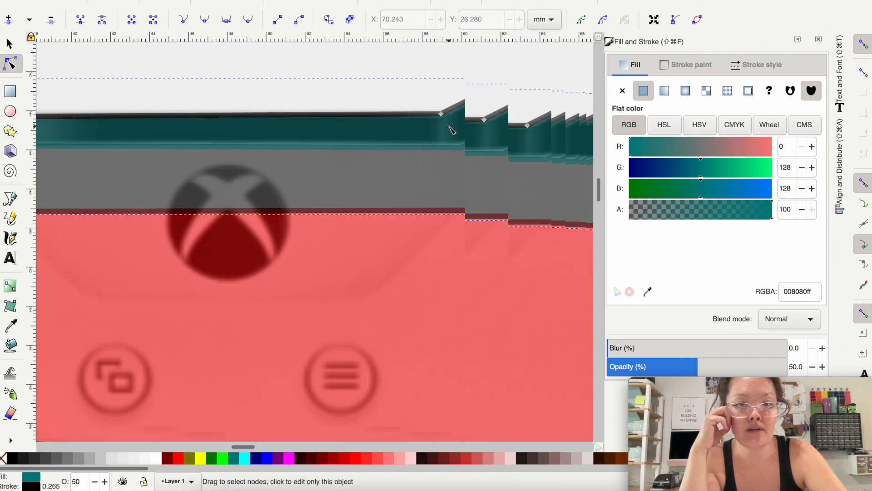
pyautogui.hscroll(4, 451, 129)
pyautogui.scroll(1, 436, 133)
pyautogui.moveTo(413, 130); pyautogui.dragTo(418, 119)
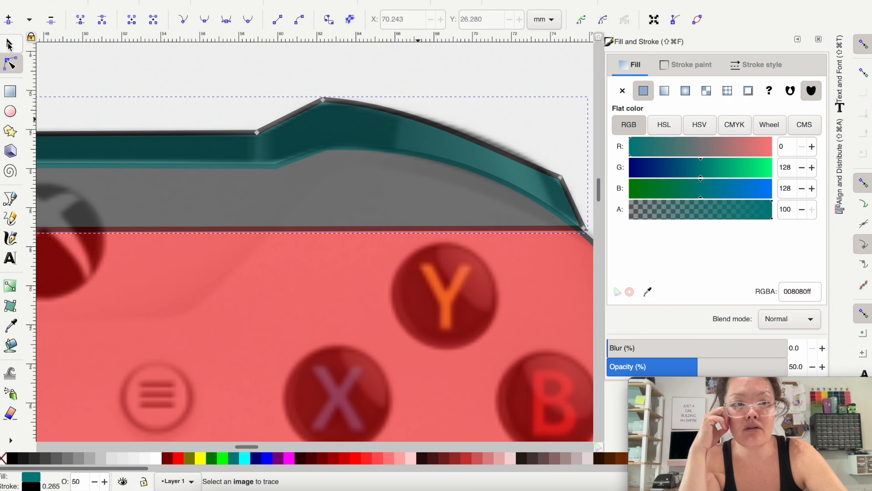
# Step: Duplicate the red body and teal bumper together and place the copies right of the reference image, at about X 92.5 mm, Y 17.6 mm
pyautogui.click(9, 44)
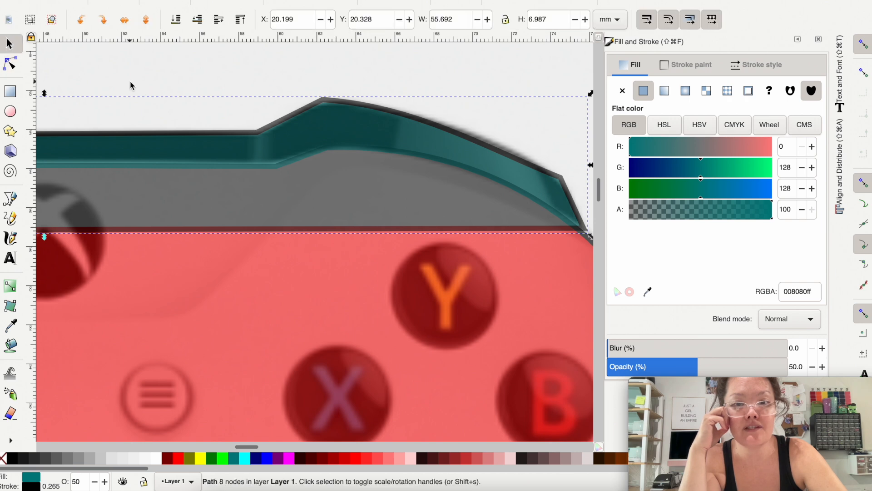
pyautogui.scroll(-5, 130, 82)
pyautogui.hscroll(-5, 130, 82)
pyautogui.scroll(1, 130, 82)
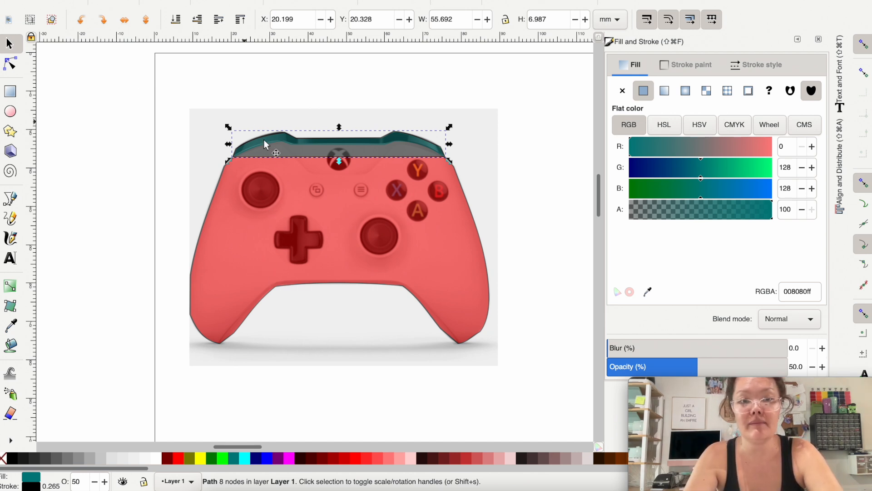
pyautogui.keyDown('shift'); pyautogui.click(203, 262); pyautogui.keyUp('shift')
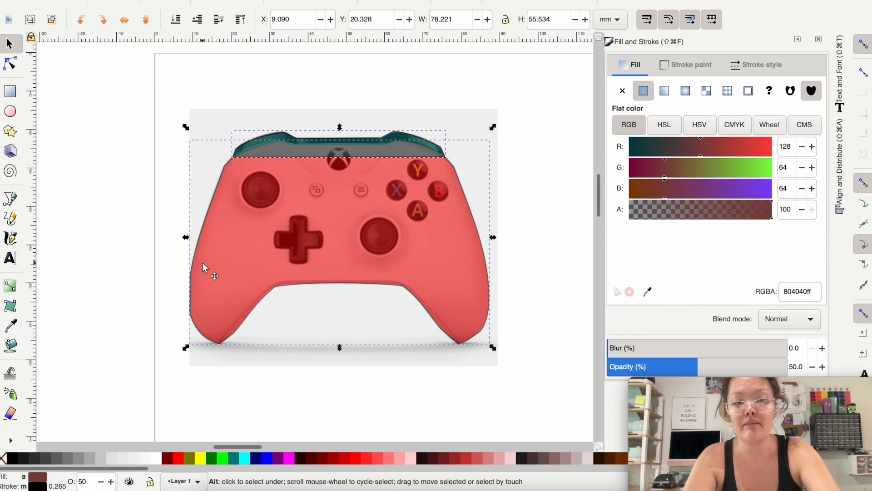
pyautogui.press('super+d')
pyautogui.hscroll(3, 203, 262)
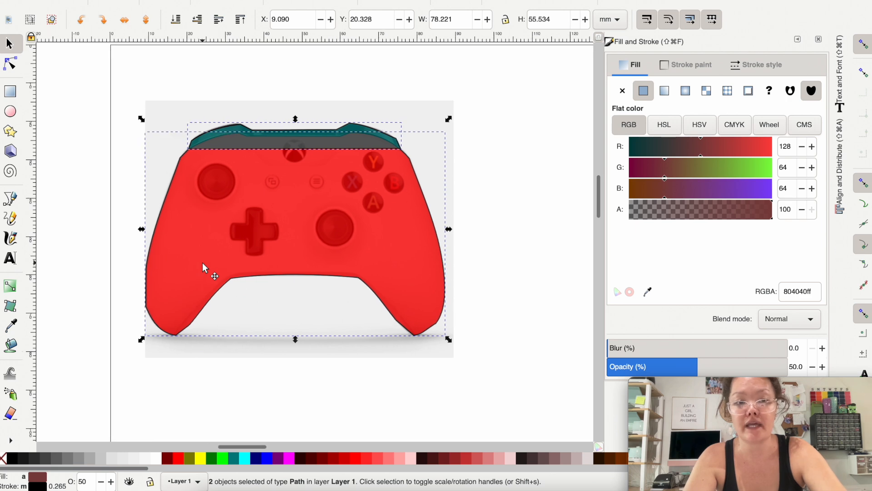
pyautogui.moveTo(169, 257); pyautogui.dragTo(505, 246)
pyautogui.hscroll(6, 501, 247)
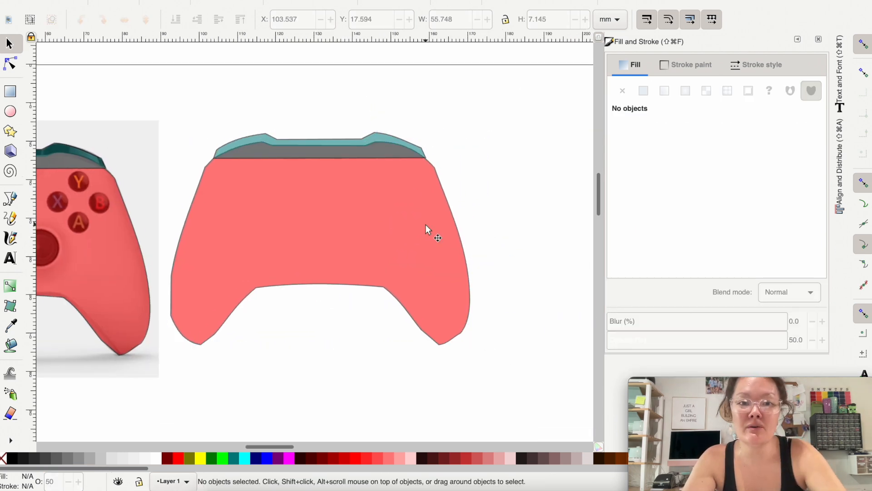
# Step: Raise the copied red body above the teal bumper copy and select both shapes
pyautogui.click(425, 225)
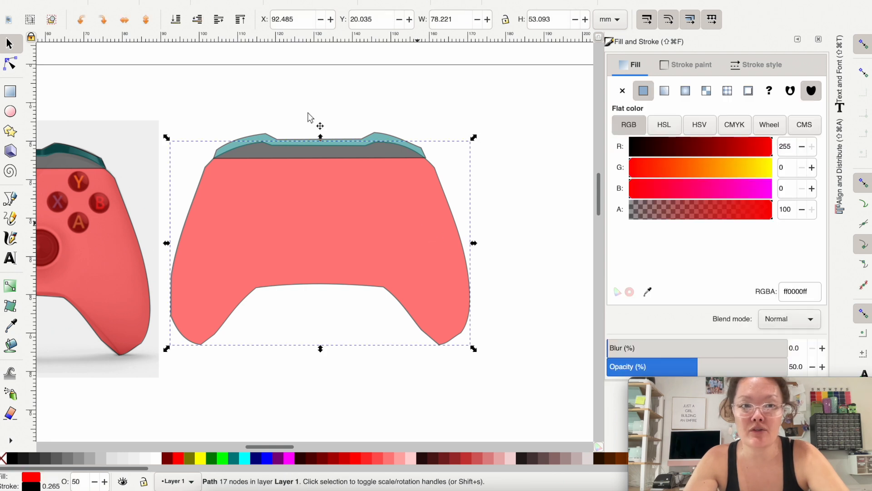
pyautogui.click(240, 20)
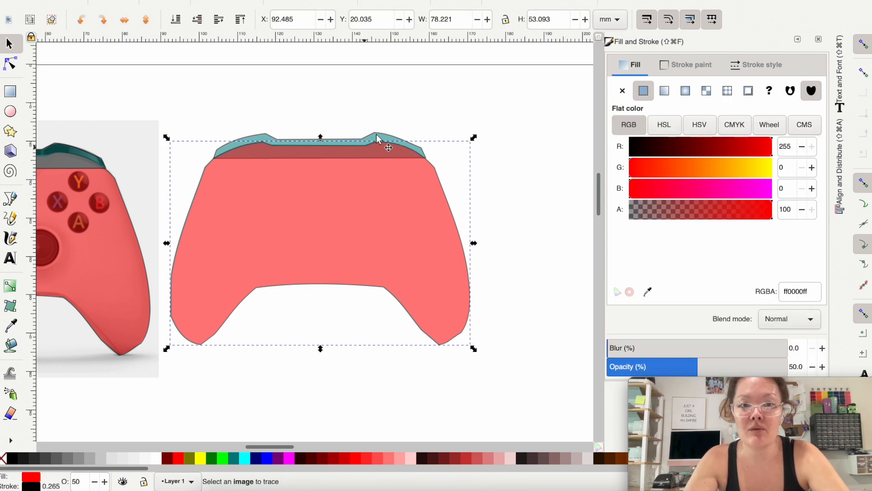
pyautogui.press('shift')
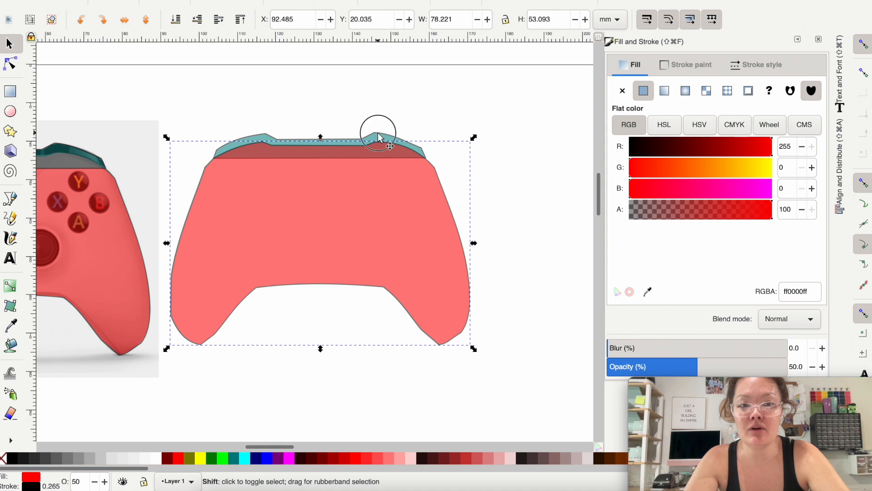
pyautogui.keyDown('shift'); pyautogui.click(380, 138); pyautogui.keyUp('shift')
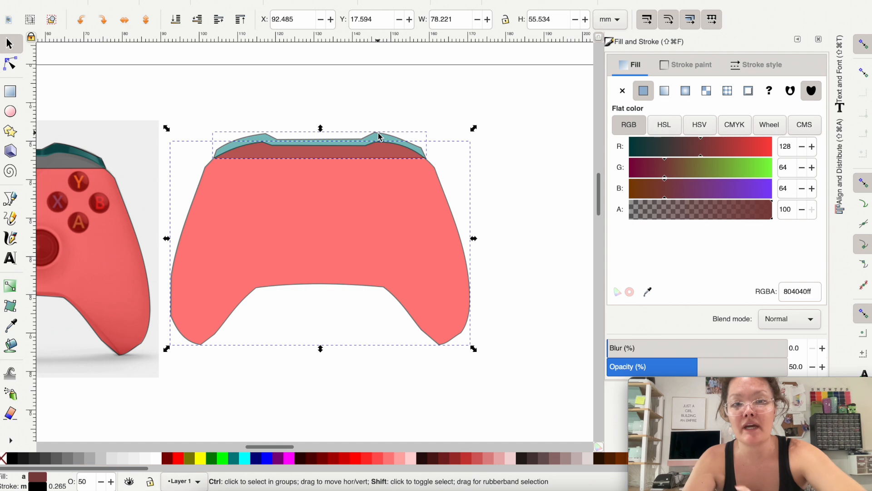
# Step: Subtract the copied red body from the teal bumper copy with Difference and move the original teal bumper above the page
pyautogui.hotkey('ctrl', '-')
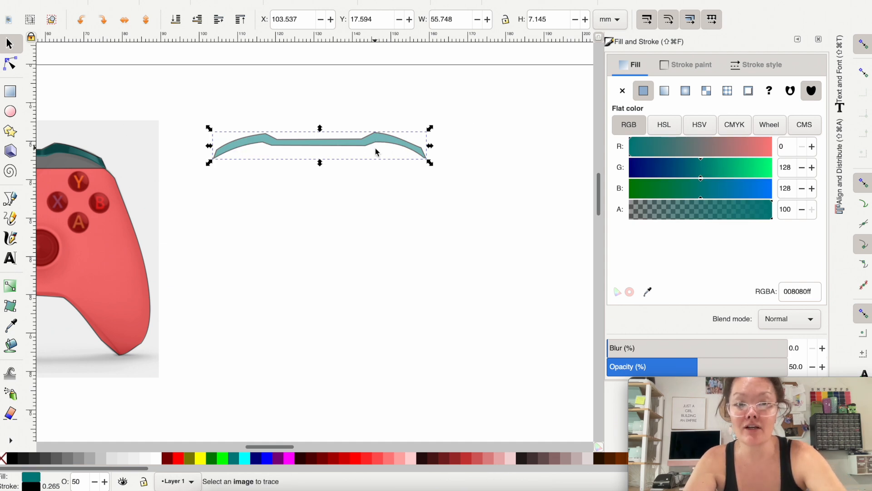
pyautogui.hscroll(-10, 376, 151)
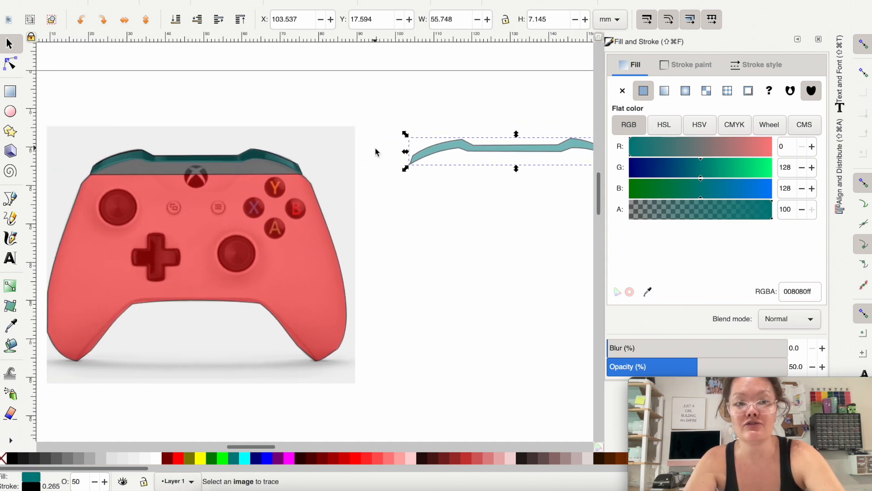
pyautogui.moveTo(295, 167); pyautogui.dragTo(293, 39)
# Step: Place the trimmed teal bumper over the bumper in the reference image, at about X 20.1 mm, Y 20.2 mm
pyautogui.click(471, 155)
pyautogui.moveTo(510, 156); pyautogui.dragTo(170, 157)
pyautogui.scroll(3, 146, 154)
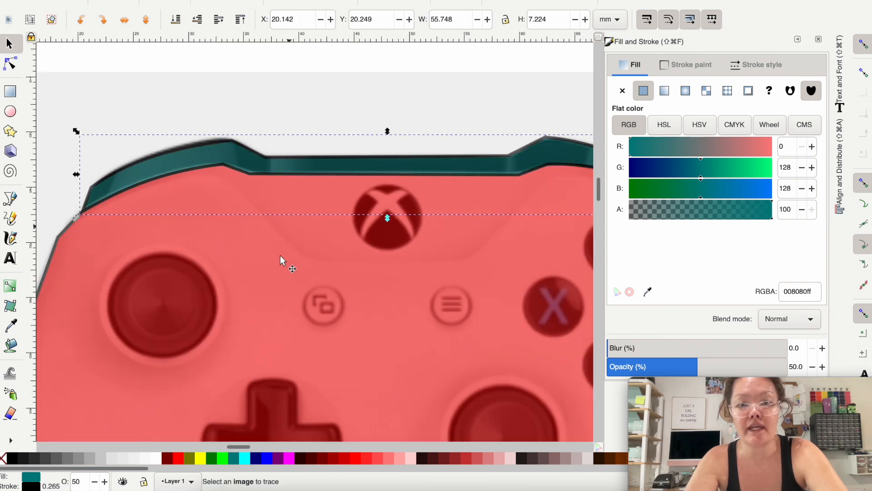
pyautogui.press('super+z')
pyautogui.click(204, 139)
pyautogui.press('Down')
pyautogui.press('Down')
pyautogui.click(204, 139)
pyautogui.press('Down')
pyautogui.press('Down')
pyautogui.press('Up')
# Step: Delete the untrimmed teal bumper shape above the page
pyautogui.hscroll(3, 222, 171)
pyautogui.scroll(-1, 222, 172)
pyautogui.scroll(-4, 222, 175)
pyautogui.click(109, 96)
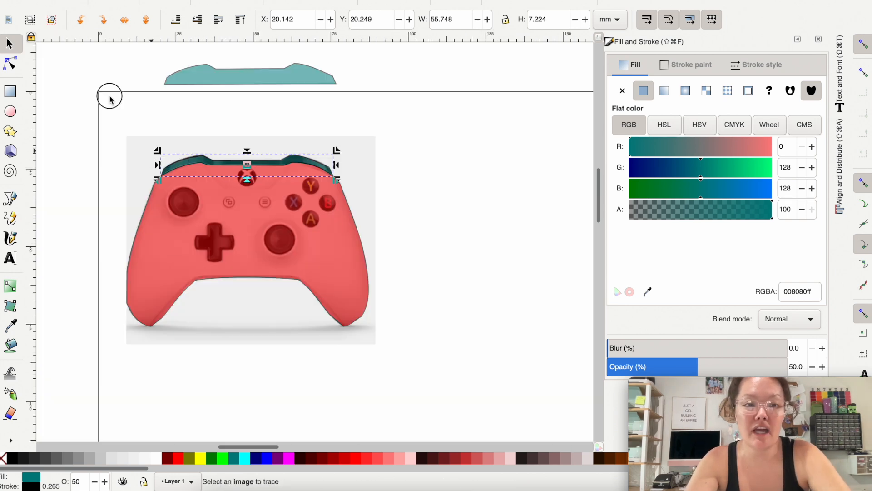
pyautogui.click(146, 55)
pyautogui.moveTo(146, 54); pyautogui.dragTo(374, 102)
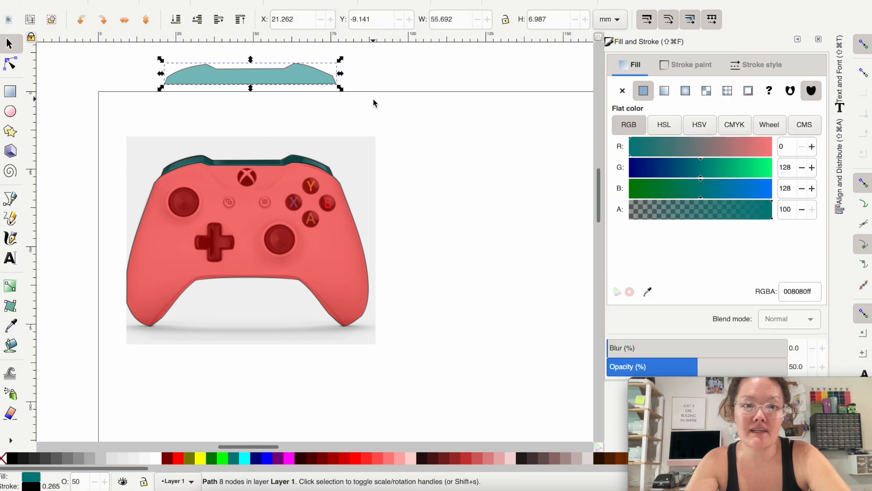
pyautogui.click(374, 102)
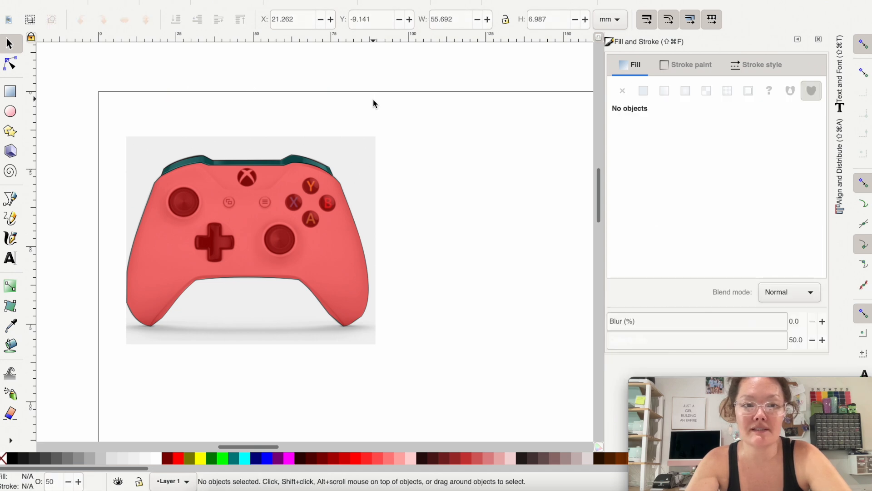
# Step: Move the red body and trimmed bumper together off the reference image to about X 103.1 mm, Y 21.0 mm
pyautogui.click(223, 266)
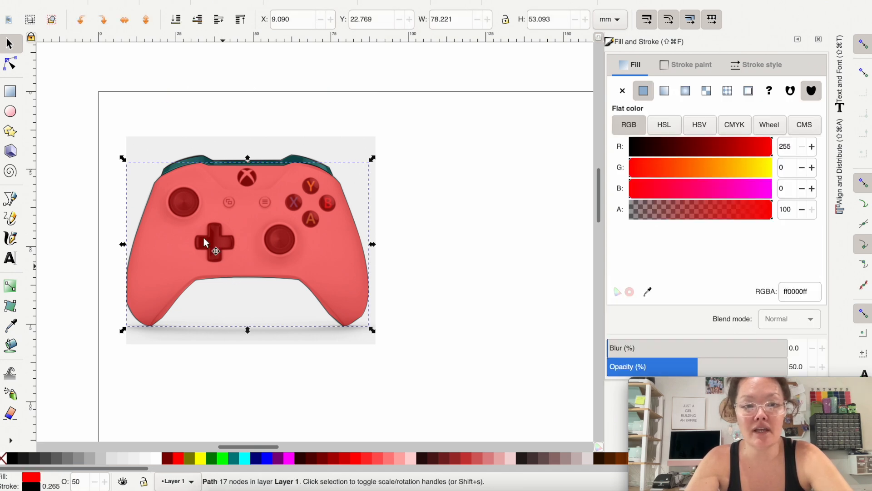
pyautogui.keyDown('shift'); pyautogui.click(198, 160); pyautogui.keyUp('shift')
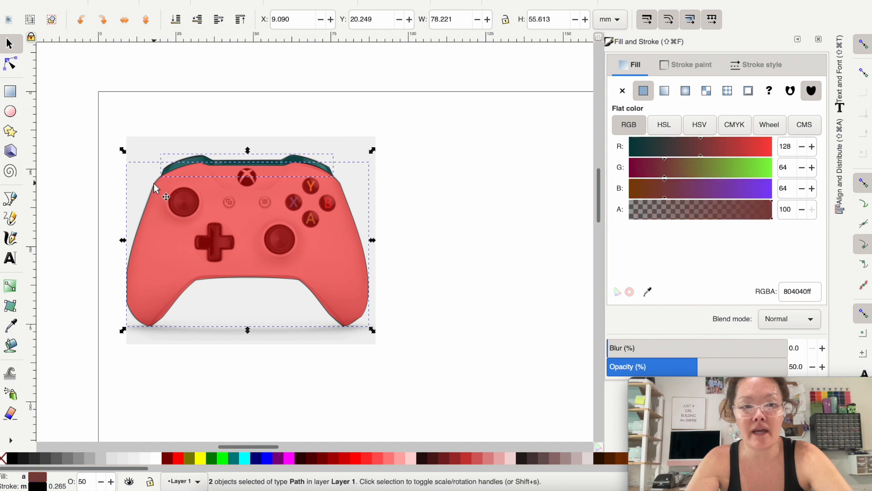
pyautogui.moveTo(155, 188); pyautogui.dragTo(447, 188)
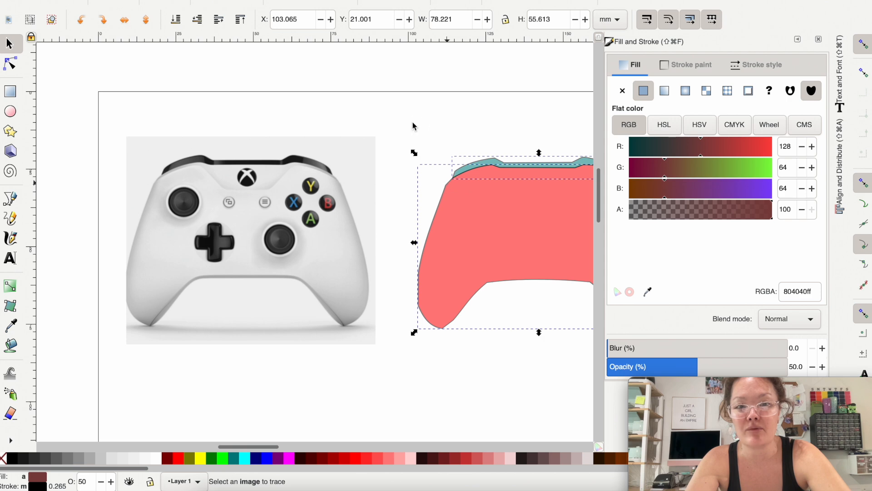
pyautogui.click(414, 126)
# Step: Fill the controller body with light grey (#CCCCCC) and set its opacity to 100%
pyautogui.click(451, 253)
pyautogui.hscroll(4, 451, 252)
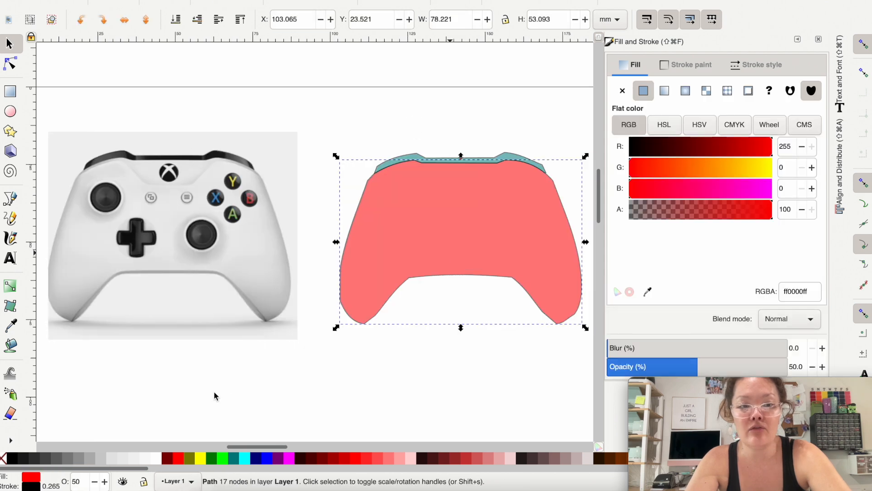
pyautogui.click(102, 460)
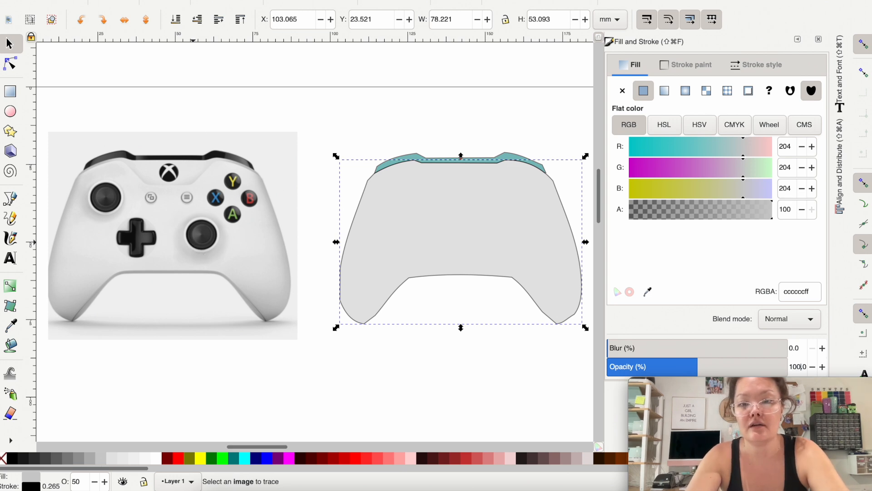
pyautogui.press('Return')
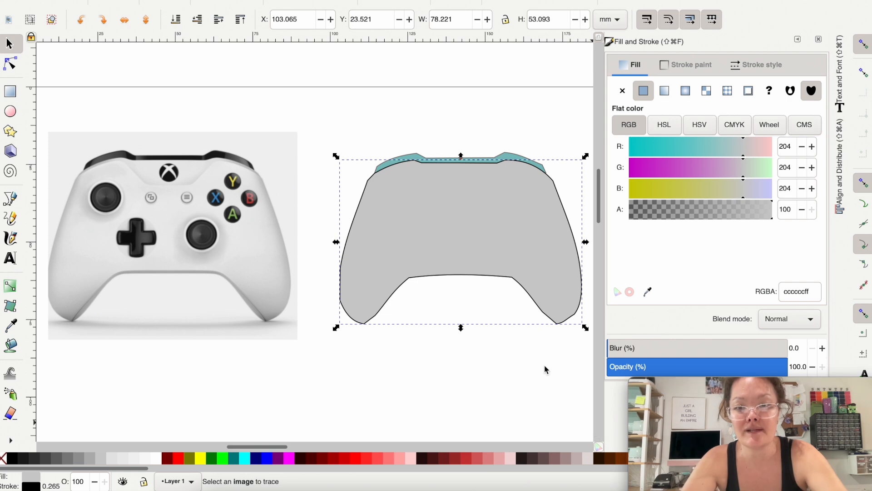
# Step: Fill the bumper shape with black and set its opacity to 100%
pyautogui.click(410, 136)
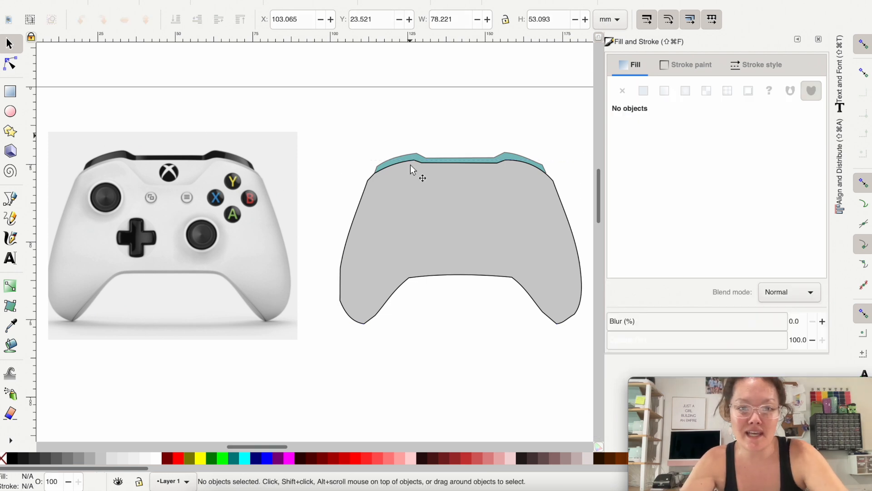
pyautogui.click(410, 155)
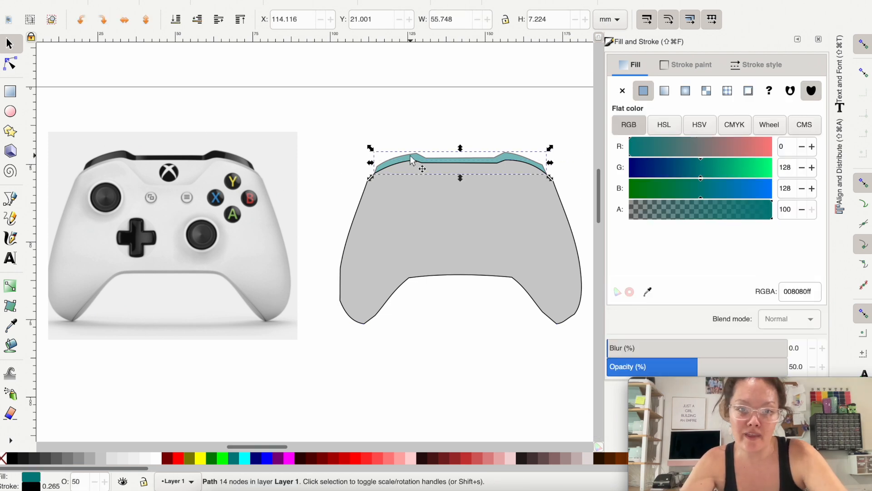
pyautogui.click(13, 461)
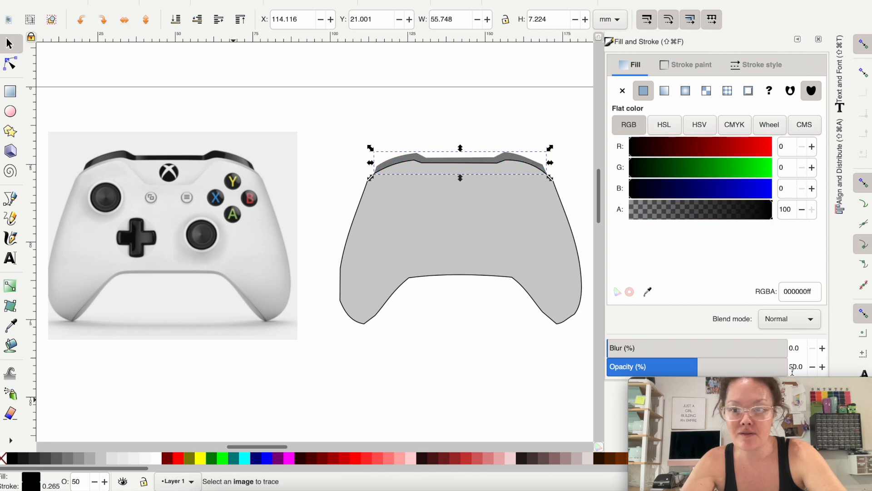
pyautogui.write('100')
pyautogui.press('Return')
pyautogui.click(433, 289)
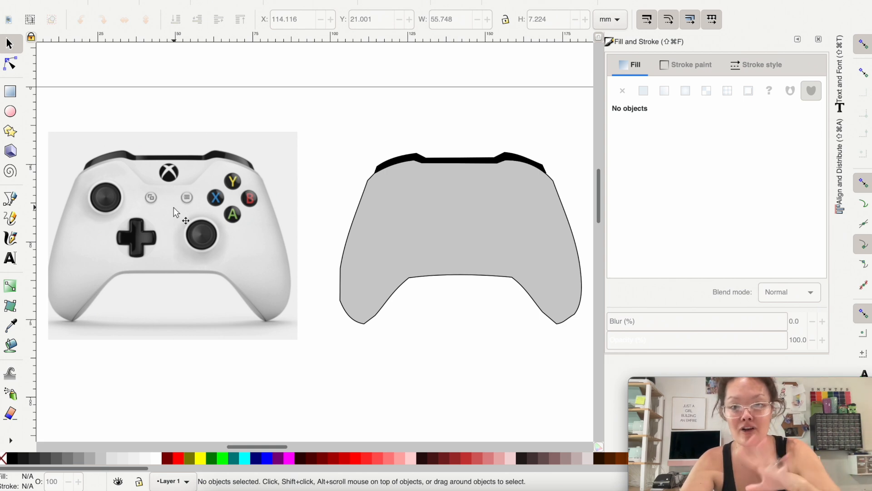
# Step: Draw an ellipse about 9.8 by 10.4 mm over the left thumbstick of the reference image
pyautogui.scroll(1, 96, 203)
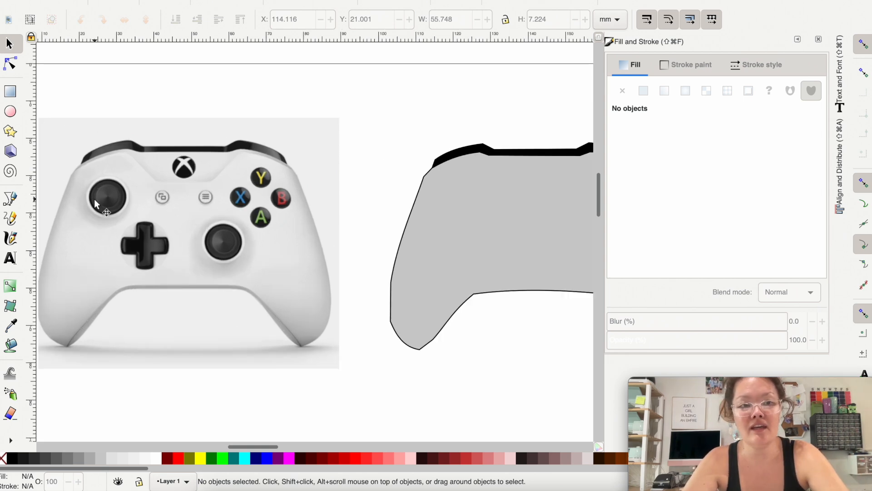
pyautogui.scroll(1, 96, 203)
pyautogui.scroll(1, 95, 202)
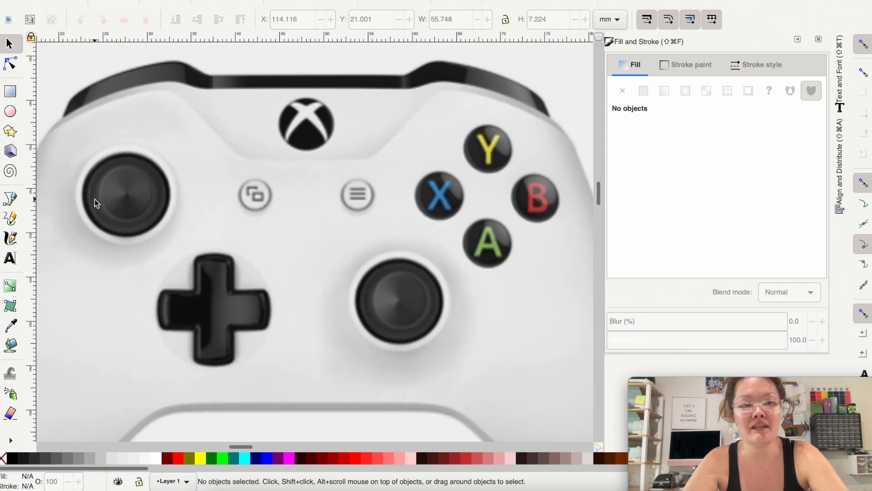
pyautogui.scroll(1, 95, 199)
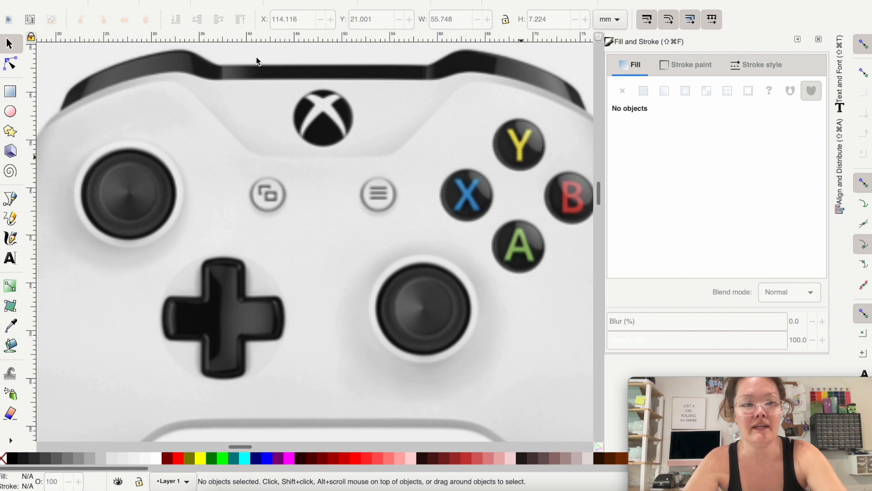
pyautogui.click(10, 112)
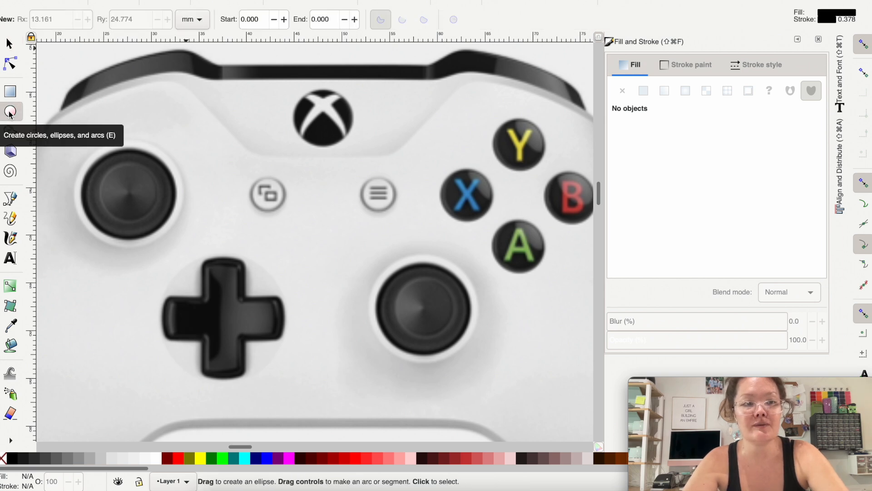
pyautogui.moveTo(70, 141); pyautogui.dragTo(163, 239)
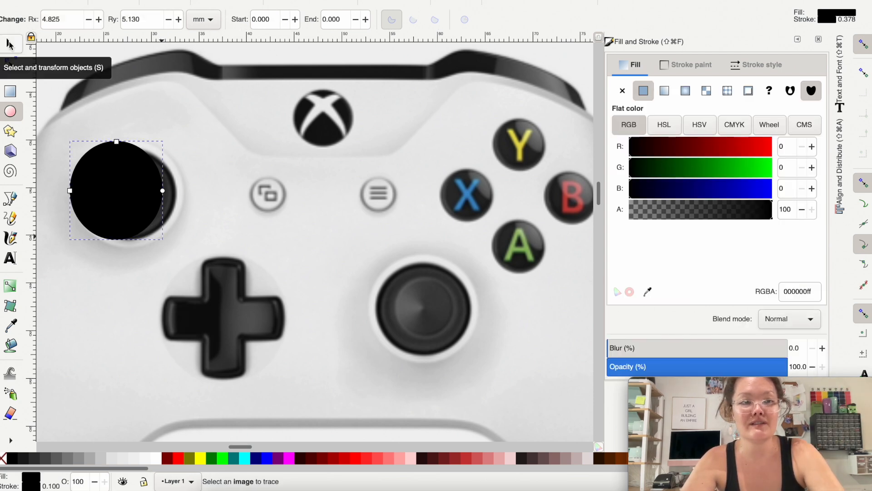
pyautogui.press('s')
pyautogui.moveTo(144, 181); pyautogui.dragTo(165, 200)
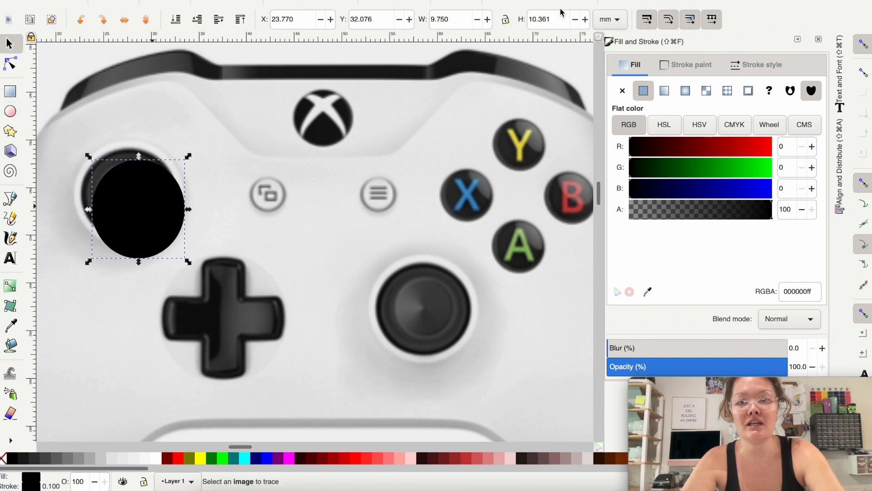
# Step: Switch the units to inches and set the ellipse's width and height to 0.3 in
pyautogui.click(601, 22)
pyautogui.click(609, 49)
pyautogui.click(448, 20)
pyautogui.press('BackSpace')
pyautogui.press('BackSpace')
pyautogui.press('BackSpace')
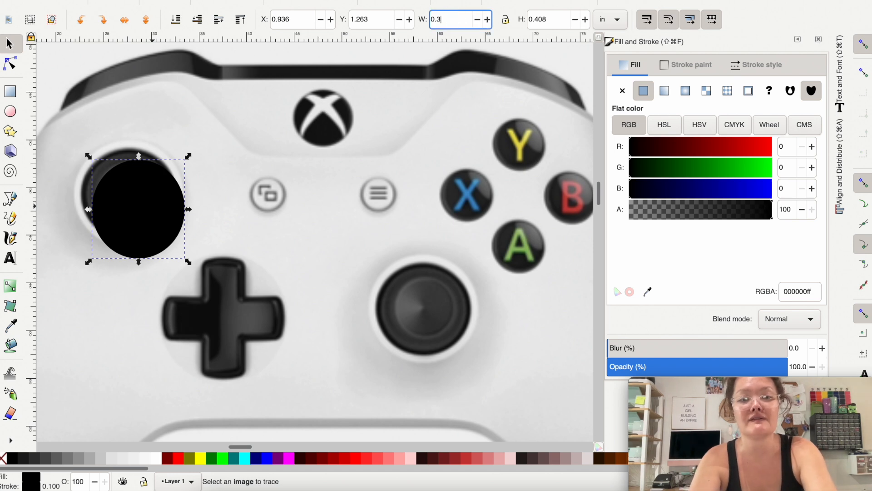
pyautogui.write('3')
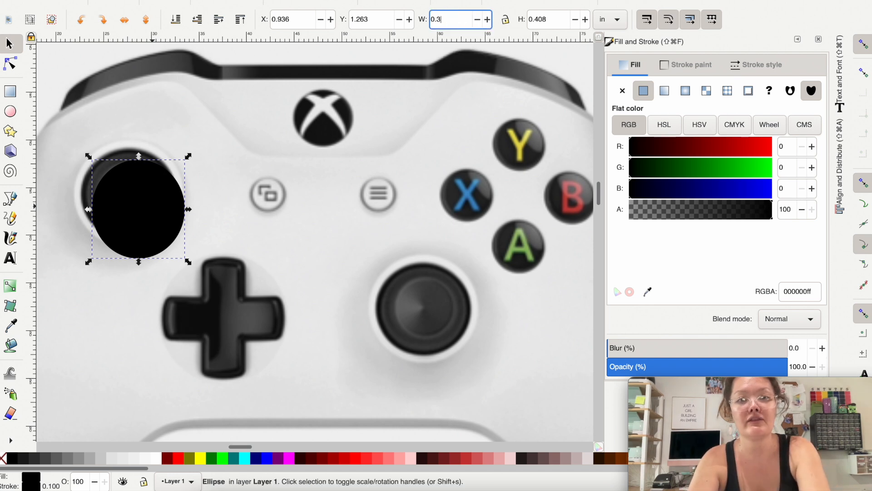
pyautogui.press('Tab')
pyautogui.write('.3')
pyautogui.press('Return')
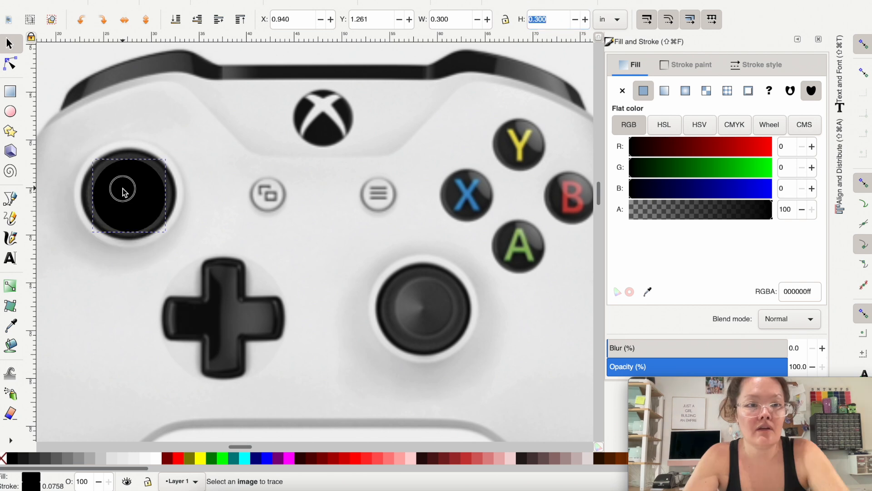
# Step: Enlarge the circle proportionally to about 0.365 in to fit the left thumbstick and fill it light pink (#FFD5D5)
pyautogui.click(507, 25)
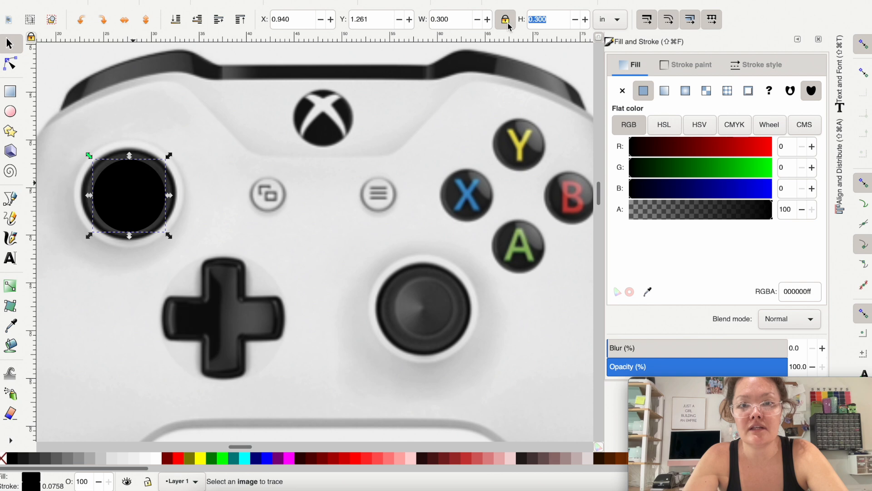
pyautogui.moveTo(90, 156); pyautogui.dragTo(78, 150)
pyautogui.moveTo(168, 237); pyautogui.dragTo(178, 244)
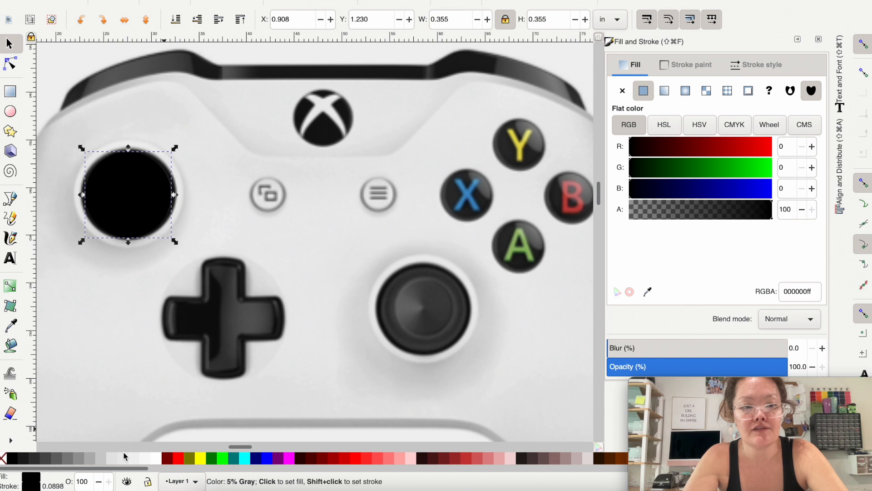
pyautogui.click(414, 458)
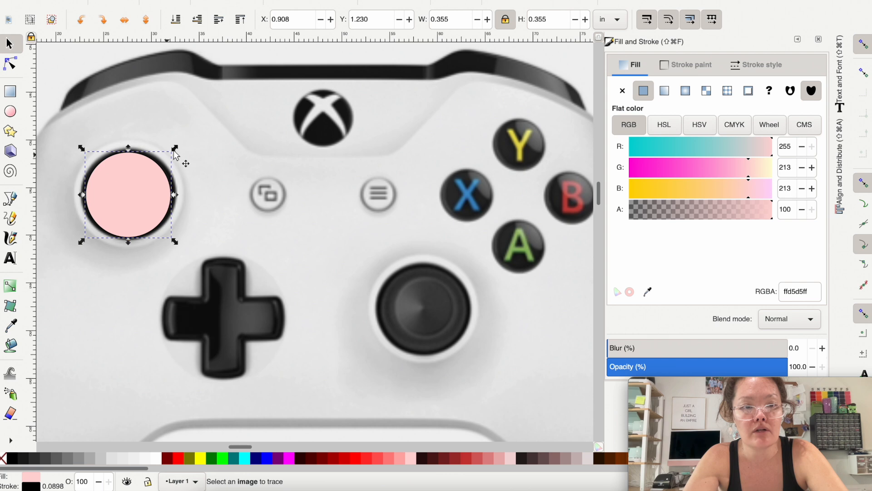
pyautogui.moveTo(173, 146); pyautogui.dragTo(175, 144)
pyautogui.moveTo(121, 203); pyautogui.dragTo(122, 202)
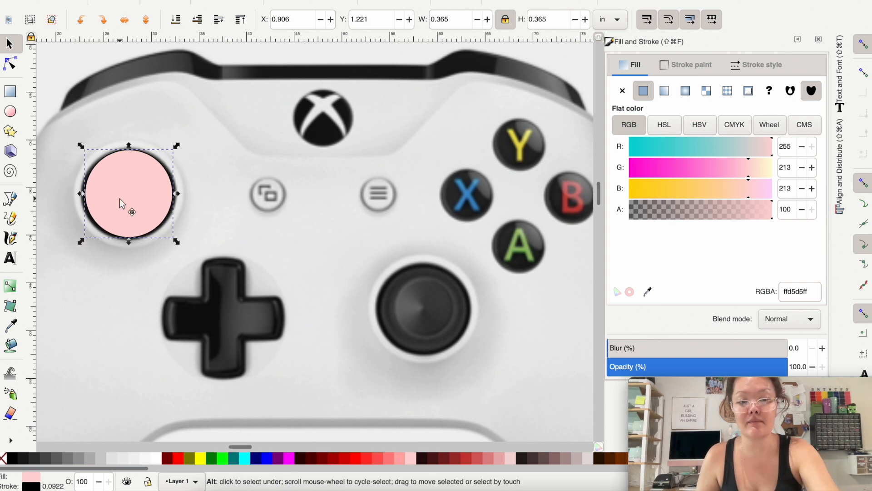
# Step: Duplicate the pink circle onto the right thumbstick and place another copy, shrunk to about 0.213 in, over the X button
pyautogui.hotkey('ctrl', 'd')
pyautogui.moveTo(119, 198); pyautogui.dragTo(420, 311)
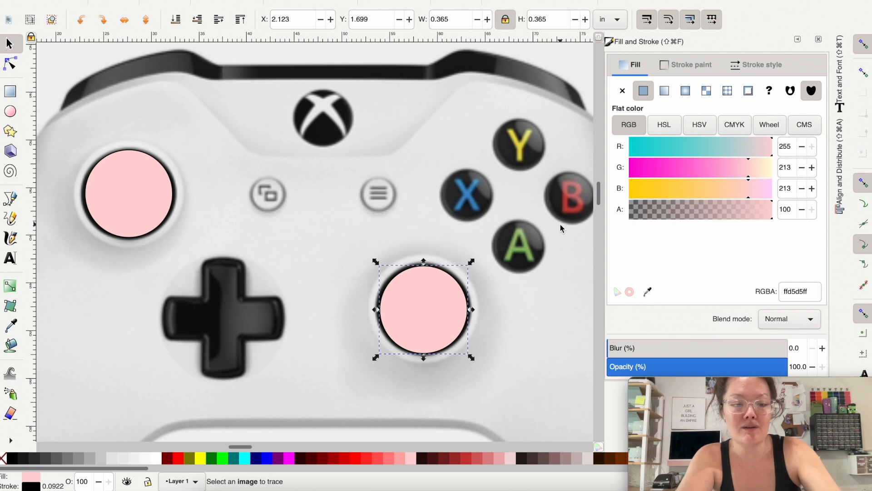
pyautogui.moveTo(424, 302); pyautogui.dragTo(504, 212)
pyautogui.moveTo(550, 272); pyautogui.dragTo(514, 234)
# Step: Place copies of the 0.213 in circle over the Y, B and A buttons
pyautogui.moveTo(482, 201); pyautogui.dragTo(523, 144)
pyautogui.hotkey('ctrl', 'd')
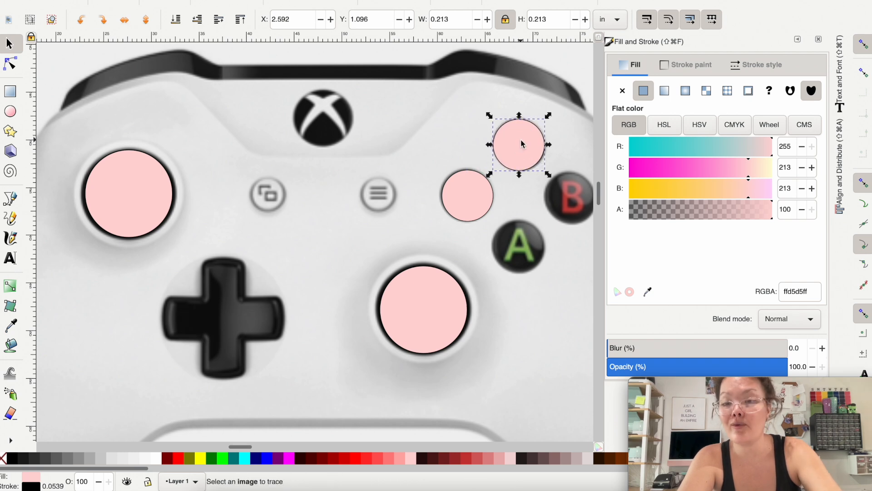
pyautogui.hotkey('ctrl', 'd')
pyautogui.moveTo(514, 147); pyautogui.dragTo(524, 258)
pyautogui.hotkey('ctrl', 'd')
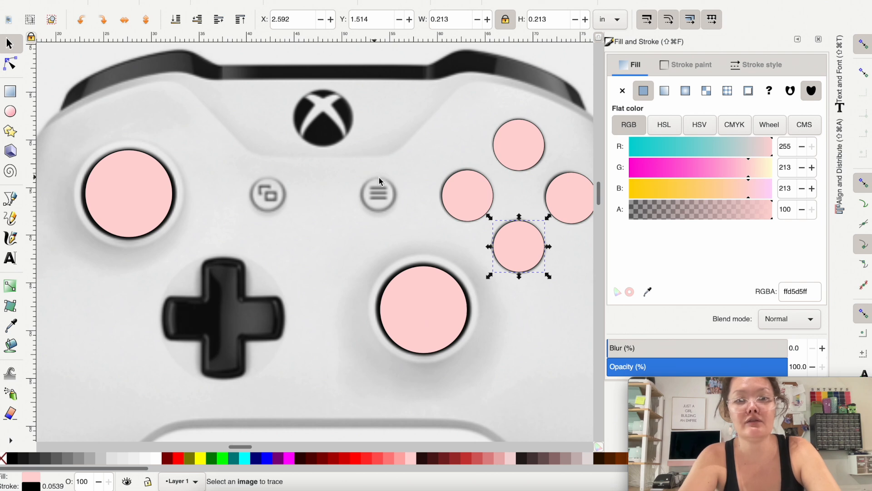
# Step: Place circle copies shrunk to about 0.141 in over the two small round buttons below the Xbox logo
pyautogui.hotkey('ctrl', 'd')
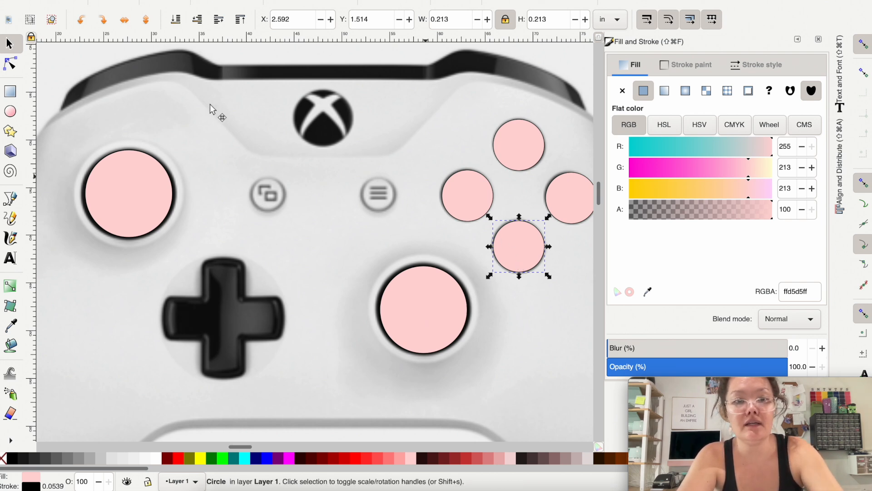
pyautogui.moveTo(516, 242); pyautogui.dragTo(257, 195)
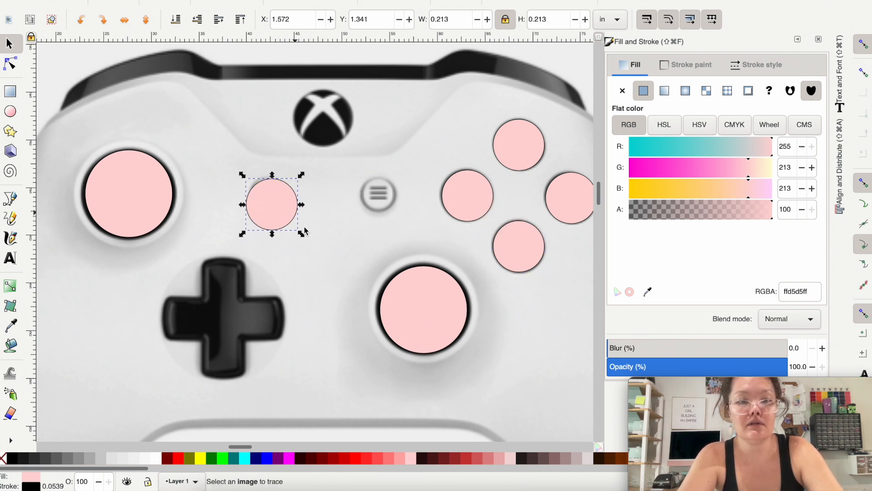
pyautogui.moveTo(298, 232); pyautogui.dragTo(280, 213)
pyautogui.moveTo(257, 192); pyautogui.dragTo(378, 195)
pyautogui.hotkey('ctrl', 'd')
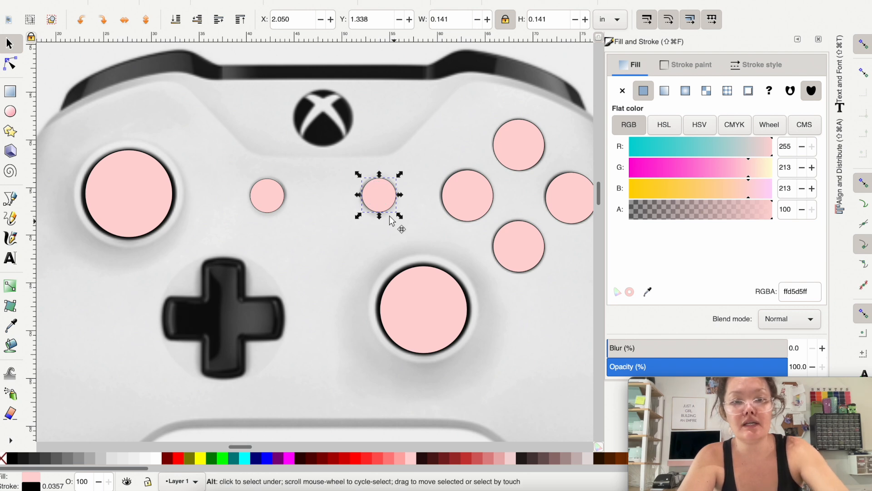
# Step: Place a copy of the small pink circle over the Xbox logo, enlarged proportionally to about 0.237 in
pyautogui.moveTo(377, 184); pyautogui.dragTo(313, 97)
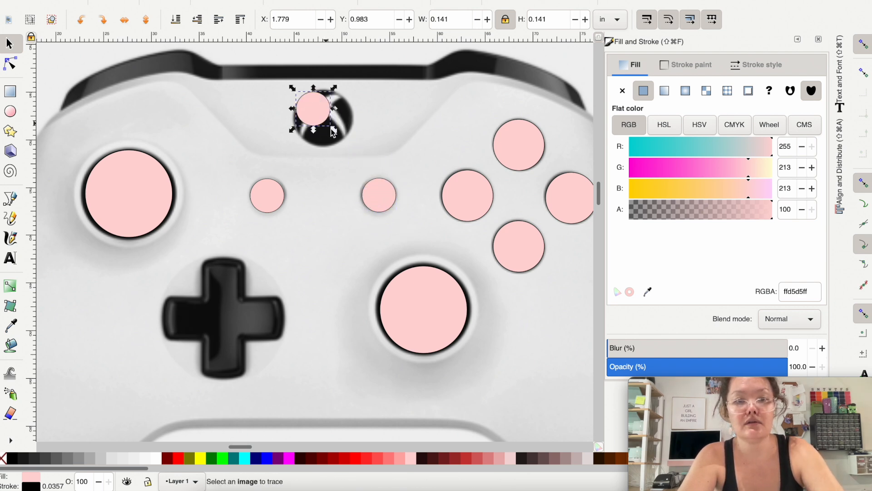
pyautogui.moveTo(338, 135); pyautogui.dragTo(356, 150)
pyautogui.moveTo(319, 117); pyautogui.dragTo(317, 116)
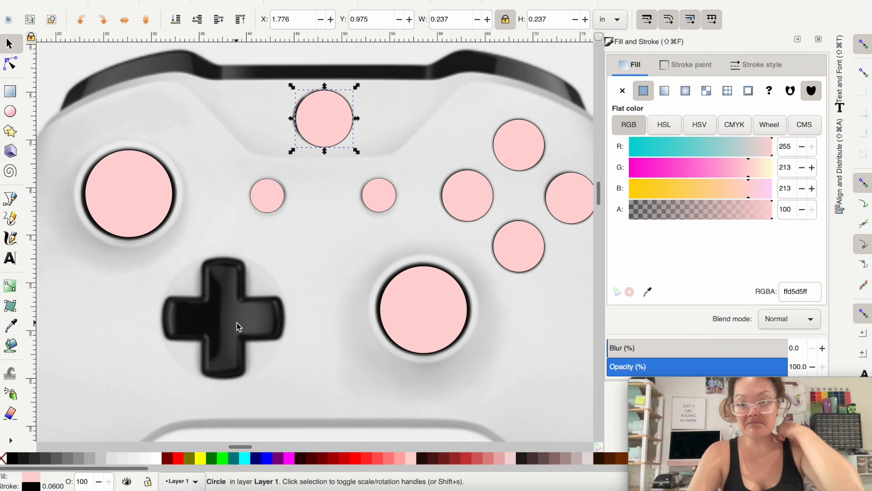
# Step: Trace the D-pad with the Pen tool as a closed, straight-sided 12-corner cross and fill it light pink (#FFD5D5)
pyautogui.click(11, 199)
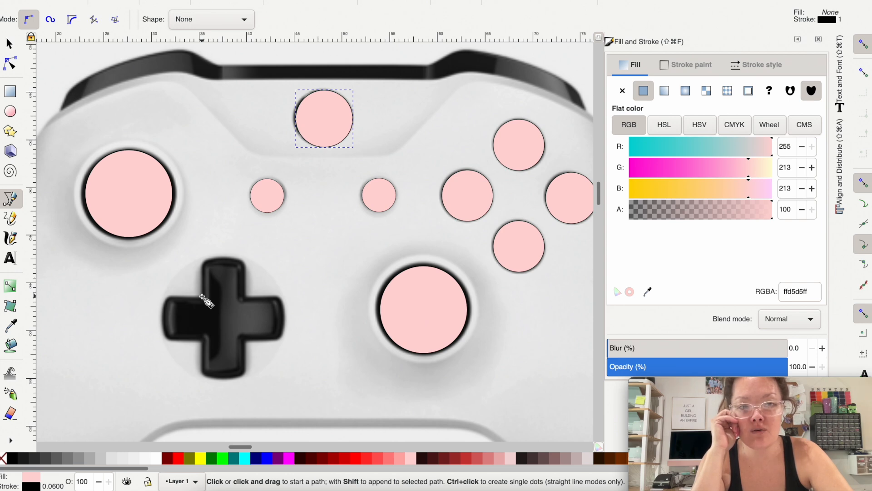
pyautogui.click(203, 296)
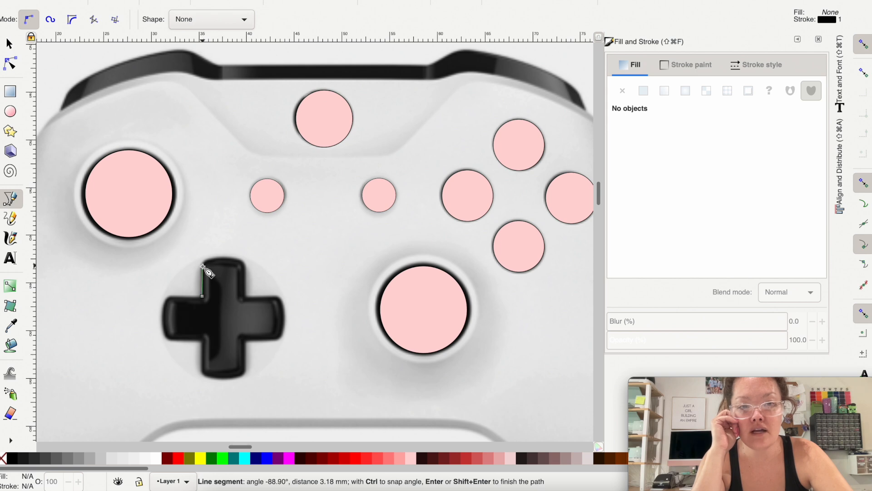
pyautogui.click(240, 266)
pyautogui.click(239, 297)
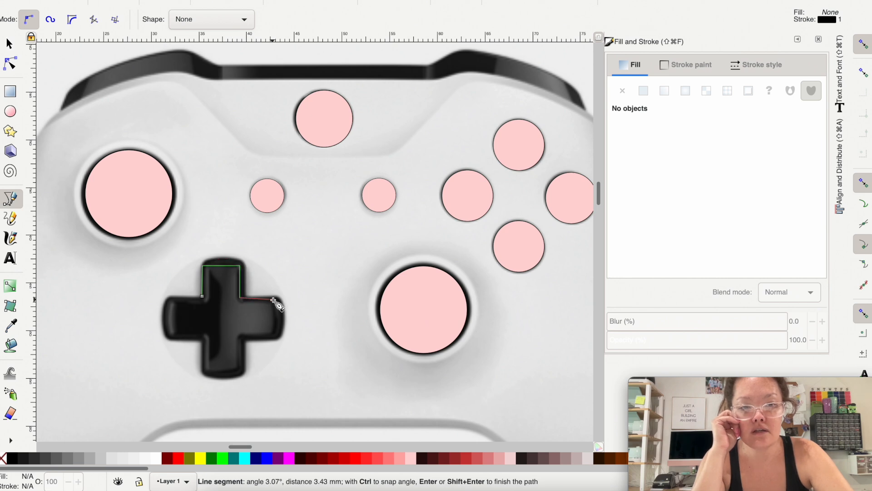
pyautogui.click(273, 298)
pyautogui.click(274, 334)
pyautogui.click(240, 335)
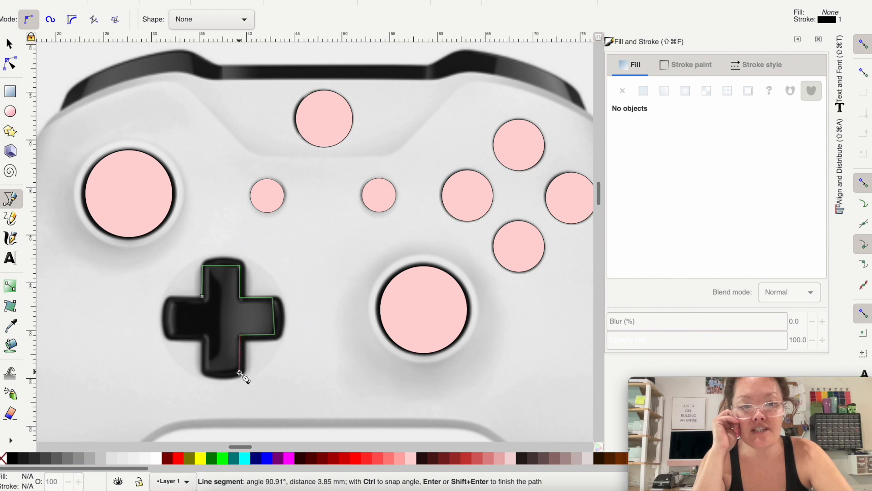
pyautogui.click(239, 371)
pyautogui.click(203, 373)
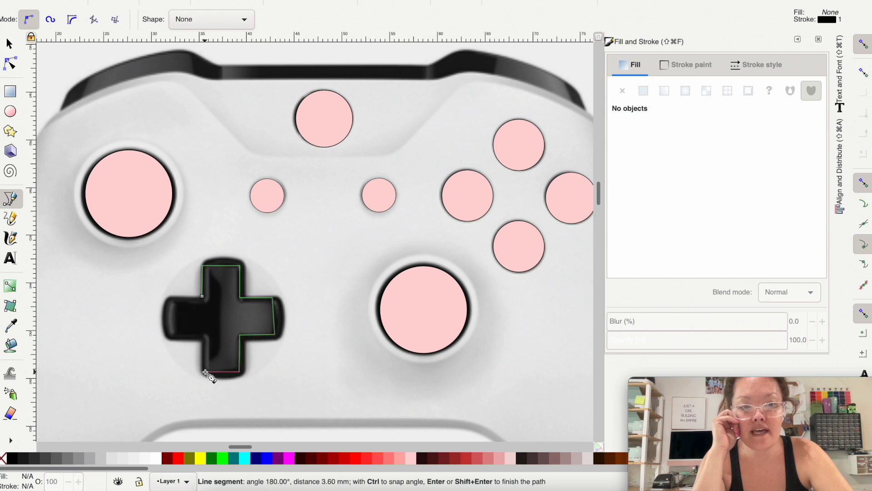
pyautogui.click(205, 339)
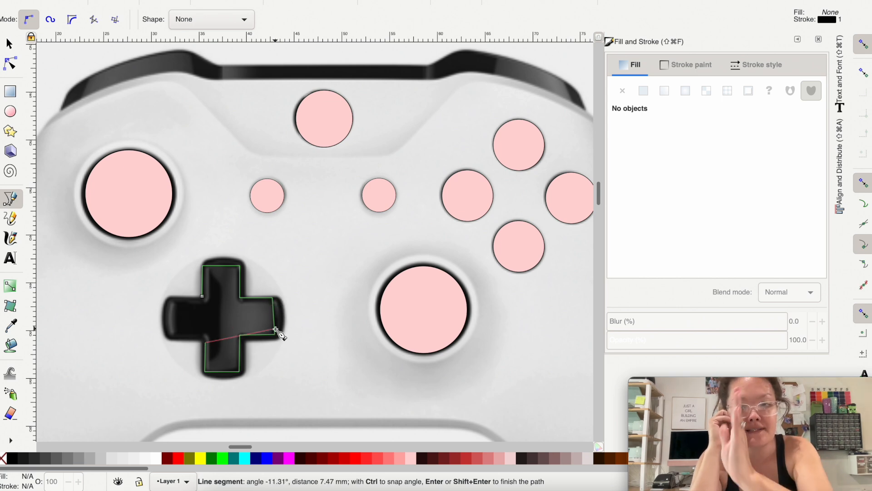
pyautogui.click(171, 338)
pyautogui.click(172, 301)
pyautogui.click(203, 296)
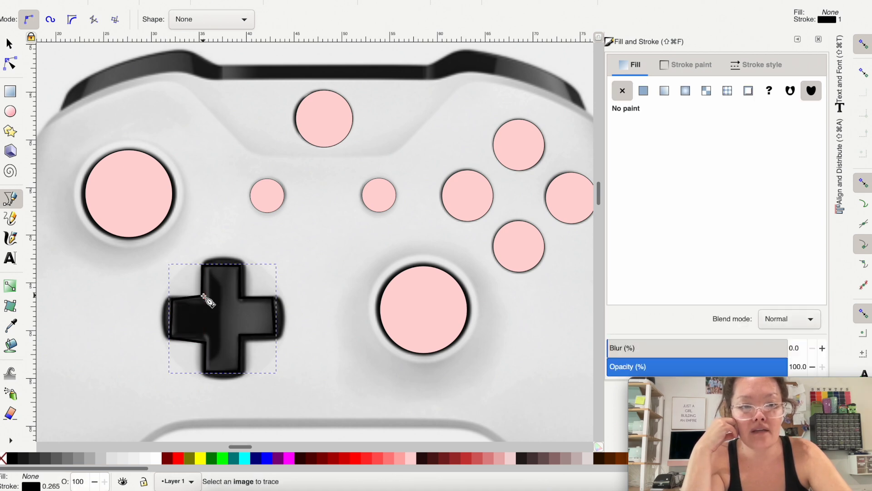
pyautogui.click(410, 458)
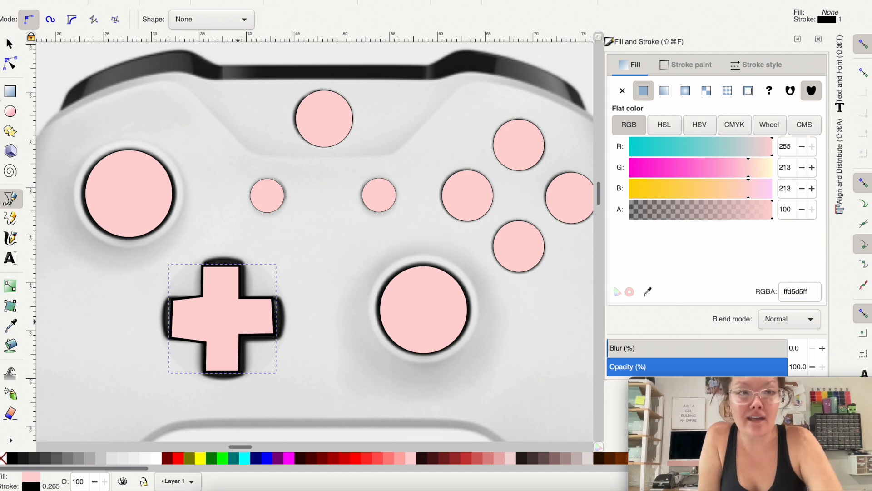
# Step: Align the four nodes along the upper edge of the cross's side arms to a common horizontal line, and likewise the four lower-edge nodes
pyautogui.click(9, 64)
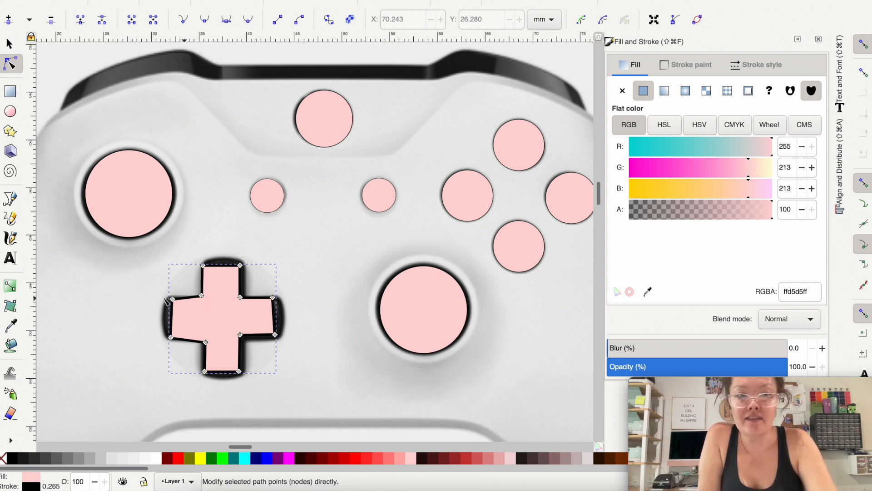
pyautogui.moveTo(131, 287); pyautogui.dragTo(296, 315)
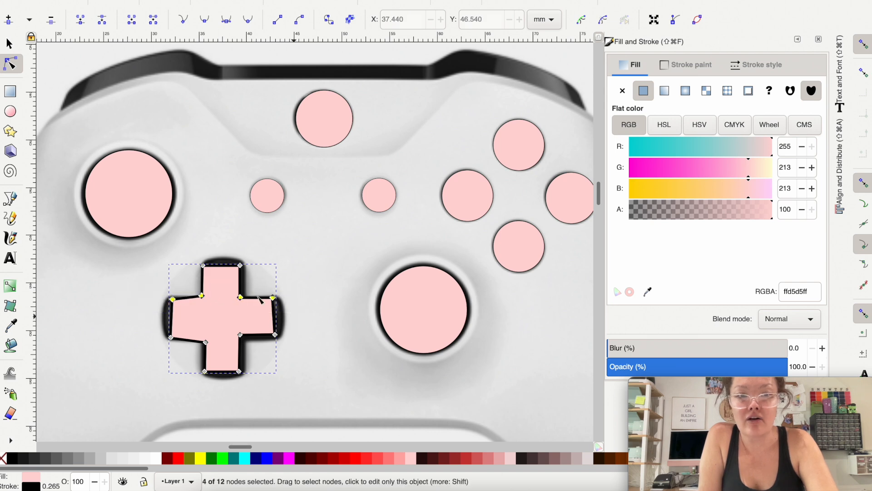
pyautogui.click(842, 154)
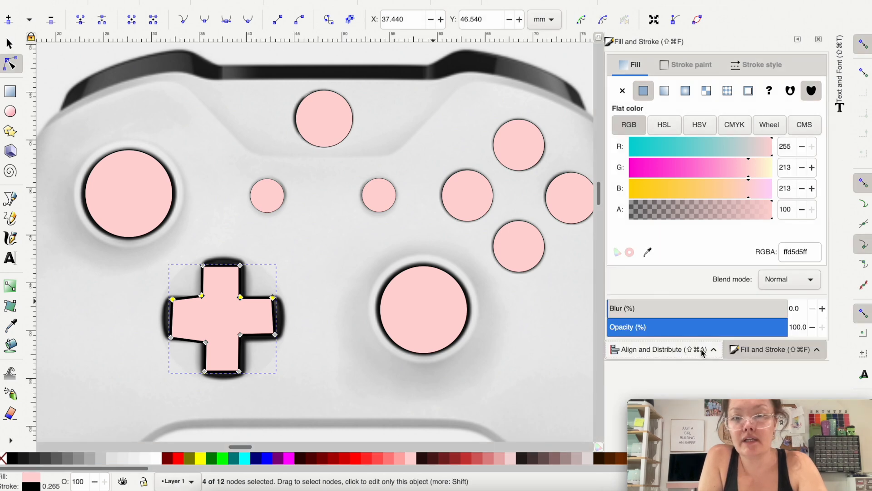
pyautogui.click(702, 350)
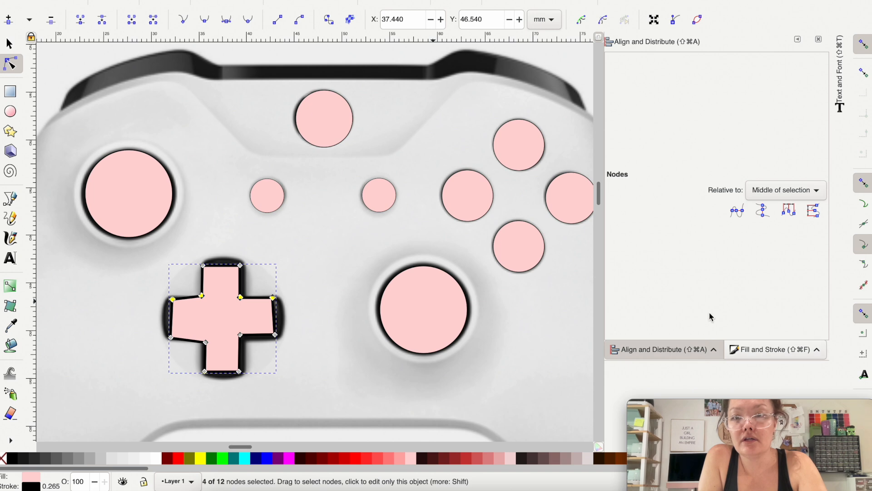
pyautogui.click(741, 216)
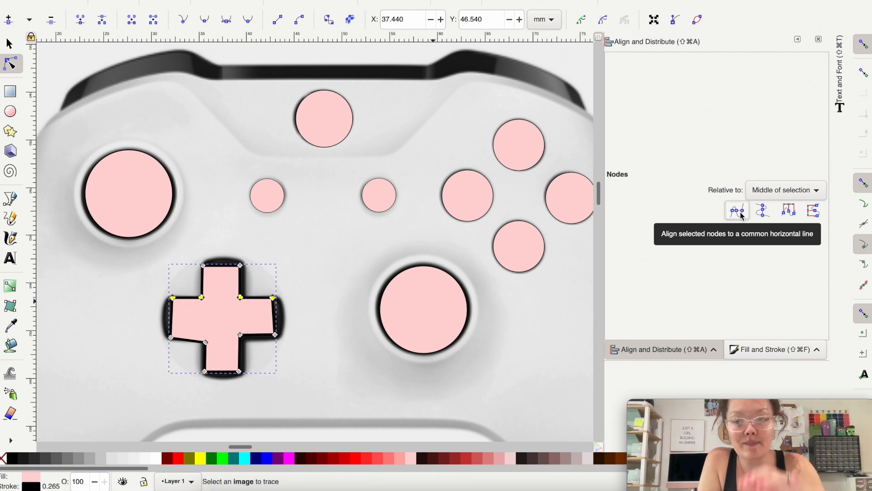
pyautogui.moveTo(303, 354); pyautogui.dragTo(151, 323)
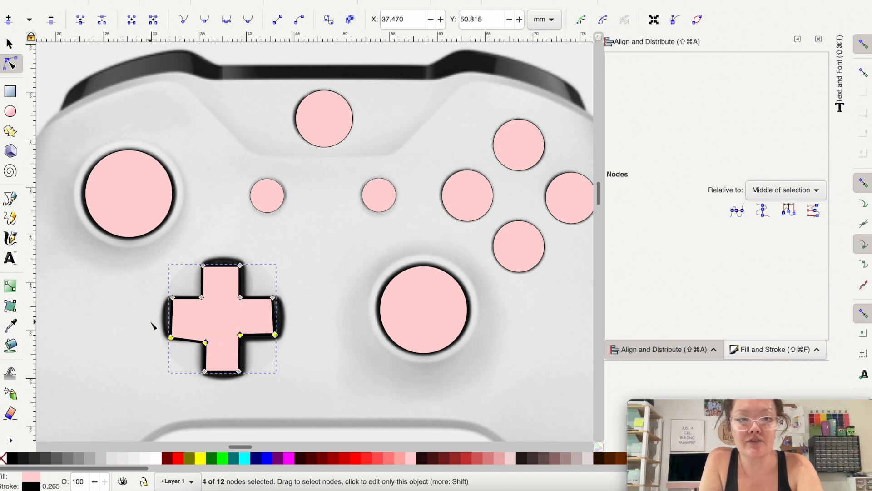
pyautogui.click(740, 209)
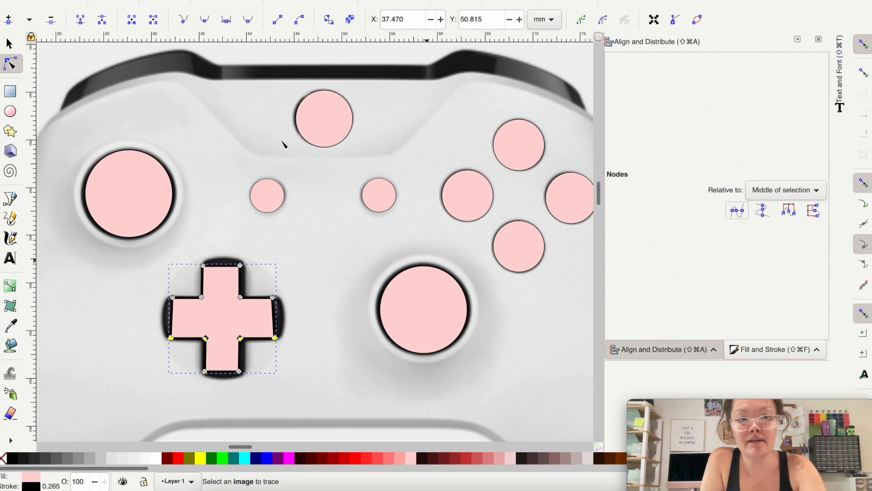
# Step: Align the four nodes along each side of the cross's vertical bar to a common vertical line
pyautogui.moveTo(194, 229); pyautogui.dragTo(219, 407)
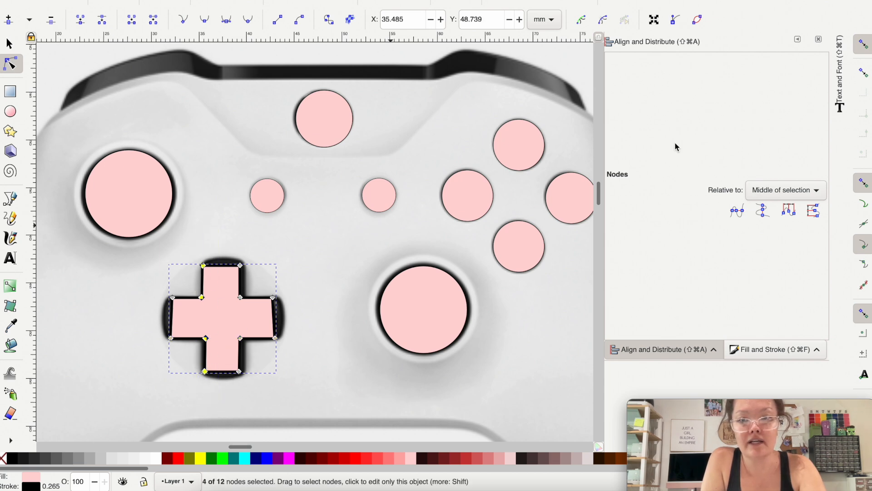
pyautogui.click(764, 212)
pyautogui.moveTo(228, 252); pyautogui.dragTo(250, 393)
pyautogui.click(764, 212)
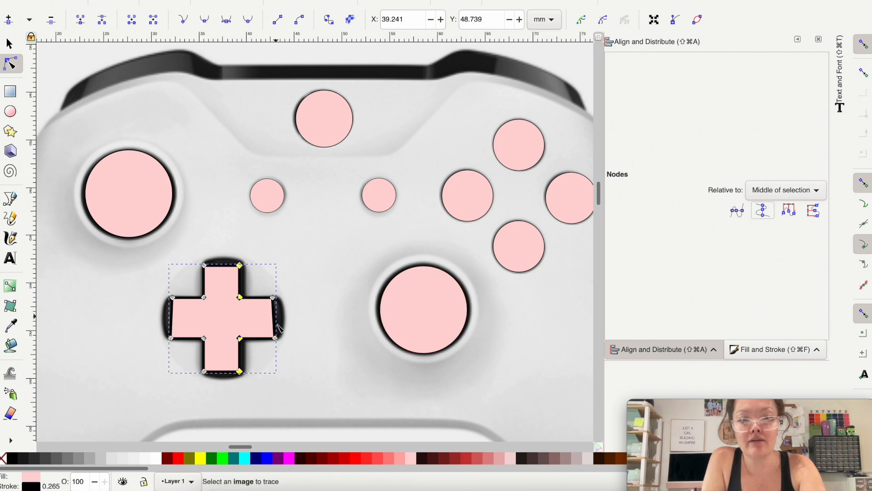
# Step: Straighten the cross's arm ends by aligning the left and right end nodes vertically and the top and bottom end nodes horizontally
pyautogui.moveTo(146, 274); pyautogui.dragTo(182, 358)
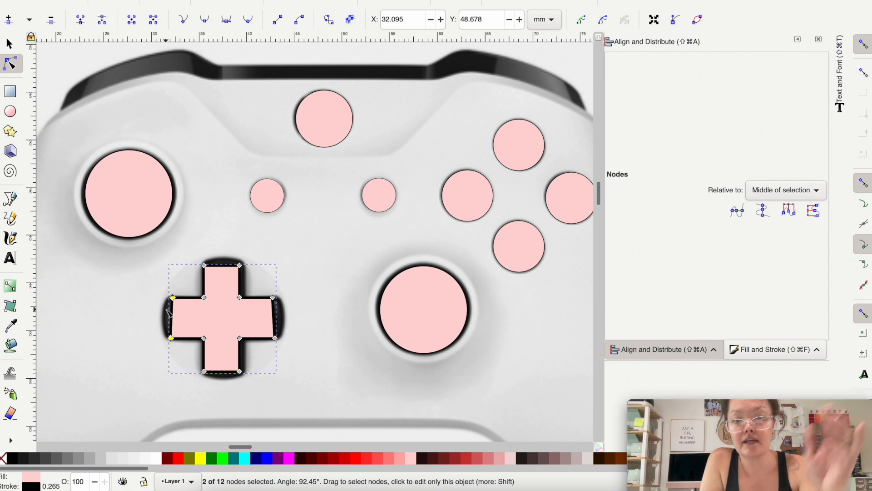
pyautogui.click(761, 209)
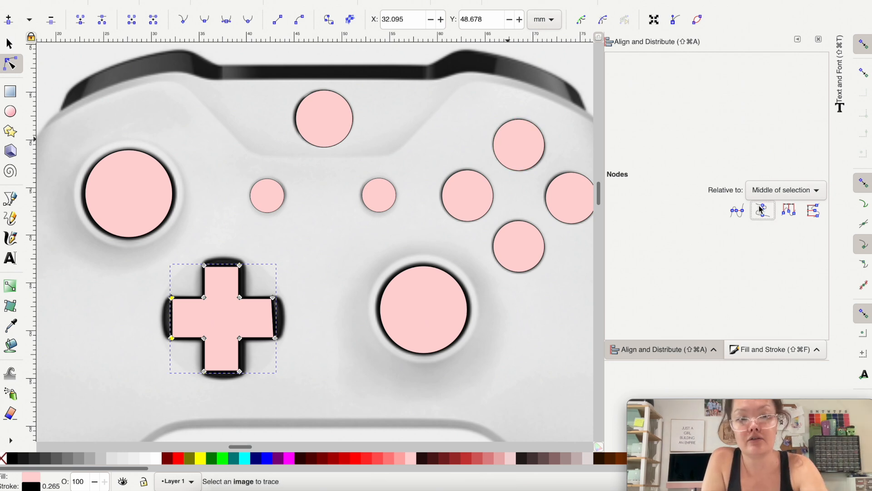
pyautogui.click(273, 313)
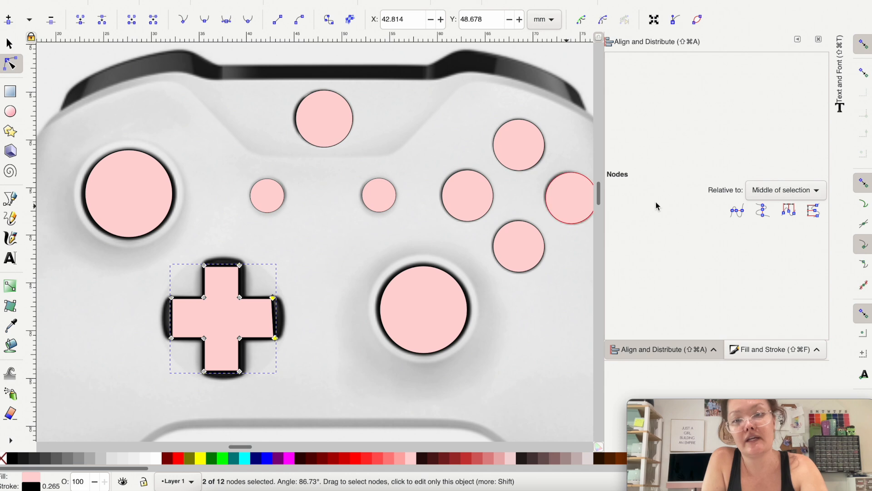
pyautogui.click(761, 210)
pyautogui.moveTo(187, 242); pyautogui.dragTo(272, 282)
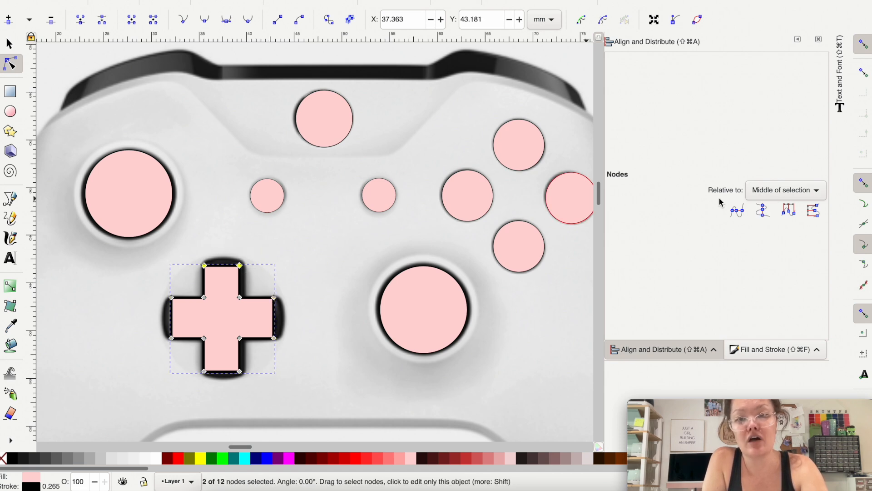
pyautogui.moveTo(303, 400); pyautogui.dragTo(164, 361)
pyautogui.click(738, 215)
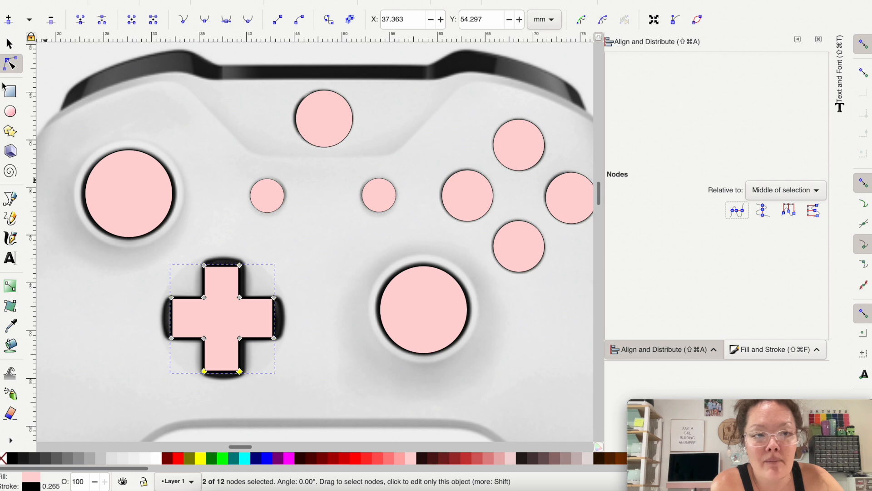
# Step: Bend the end segments of the cross's four arms outward into curves matching the rounded D-pad ends
pyautogui.click(9, 45)
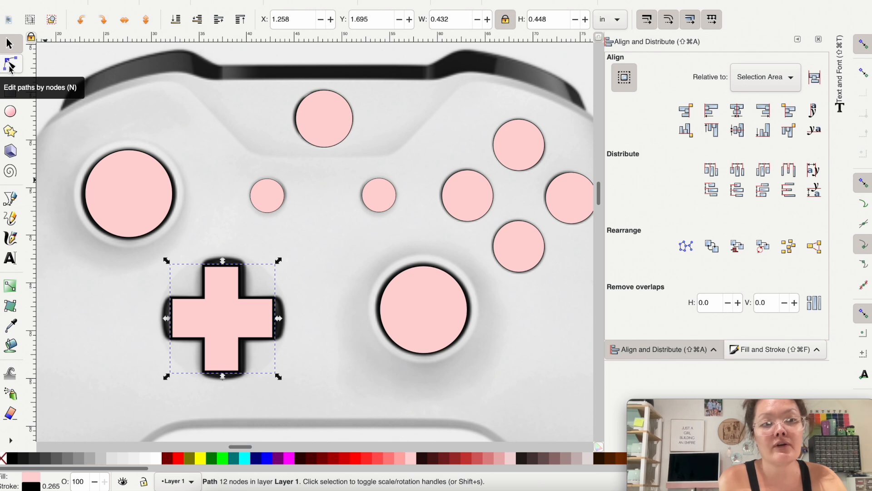
pyautogui.click(10, 66)
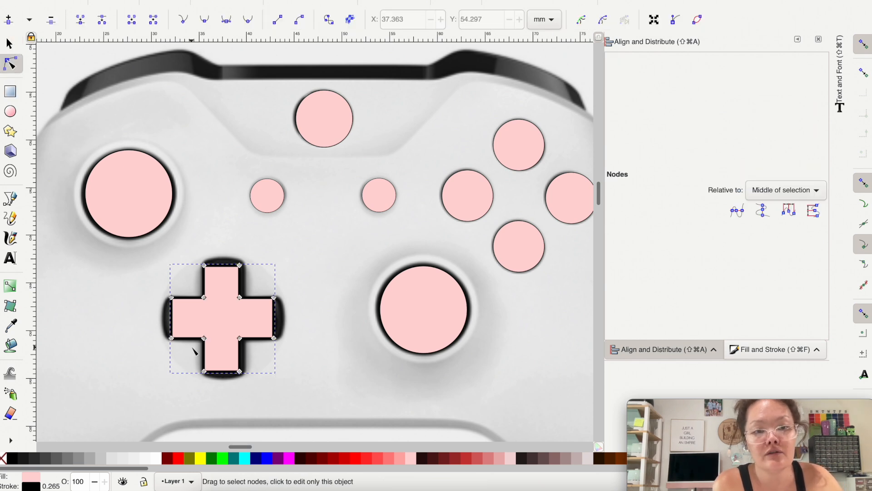
pyautogui.scroll(2, 194, 350)
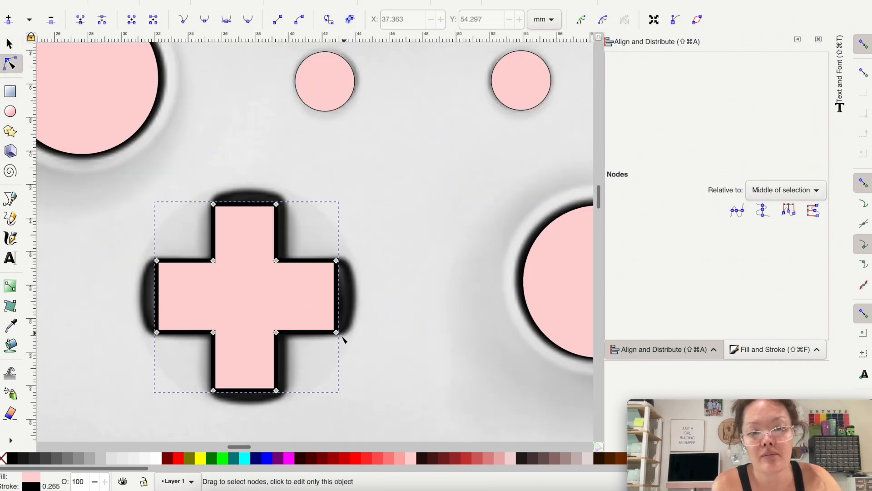
pyautogui.moveTo(337, 296); pyautogui.dragTo(353, 295)
pyautogui.moveTo(246, 206); pyautogui.dragTo(244, 195)
pyautogui.moveTo(158, 268); pyautogui.dragTo(148, 273)
pyautogui.moveTo(244, 390); pyautogui.dragTo(243, 400)
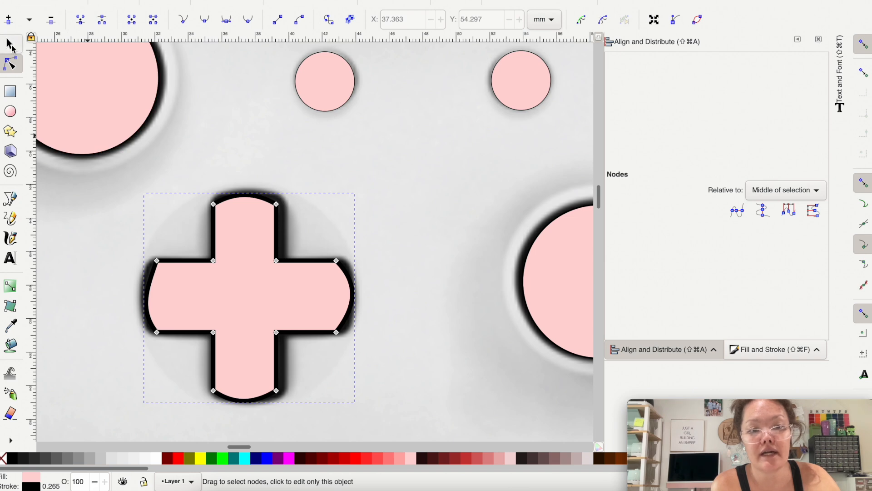
pyautogui.click(10, 44)
# Step: Move the gray controller body onto the reference image, lining it up behind the pink button shapes
pyautogui.scroll(-3, 104, 275)
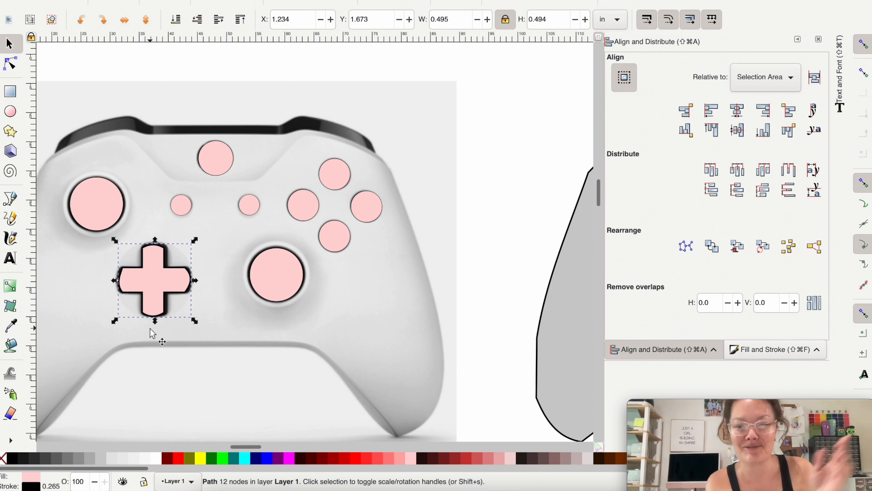
pyautogui.scroll(-2, 153, 327)
pyautogui.click(381, 339)
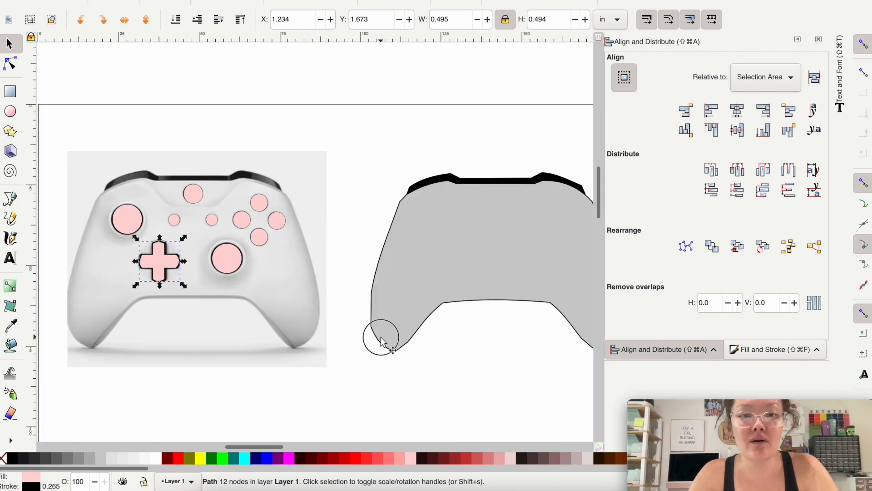
pyautogui.moveTo(380, 339); pyautogui.dragTo(75, 338)
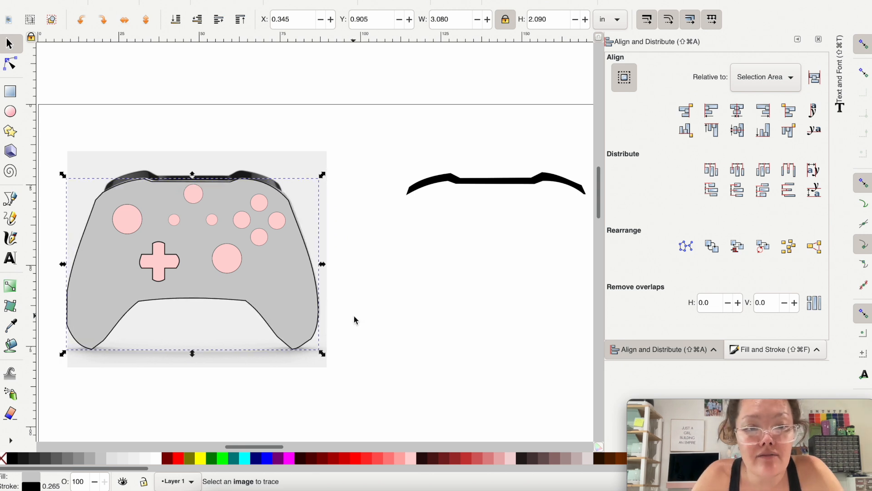
# Step: Group all the pink shapes with the gray controller body and lower the group to the bottom, beneath the reference image
pyautogui.moveTo(454, 351); pyautogui.dragTo(136, 185)
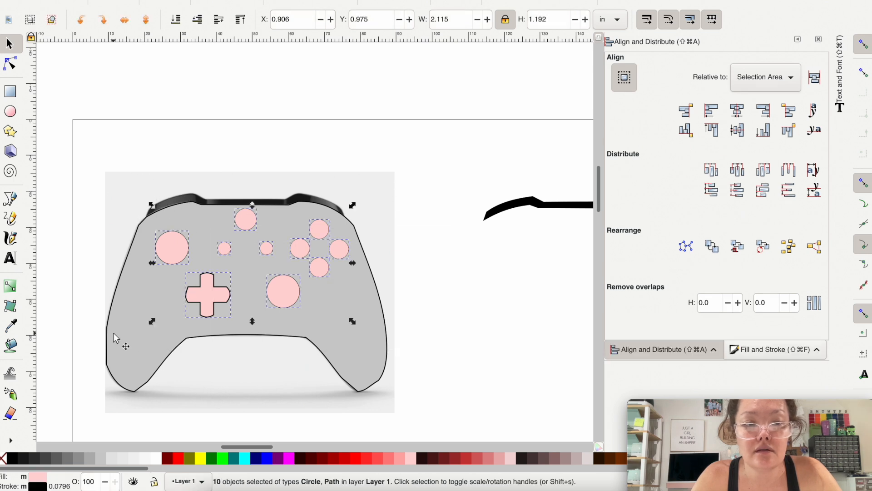
pyautogui.keyDown('shift'); pyautogui.click(114, 380); pyautogui.keyUp('shift')
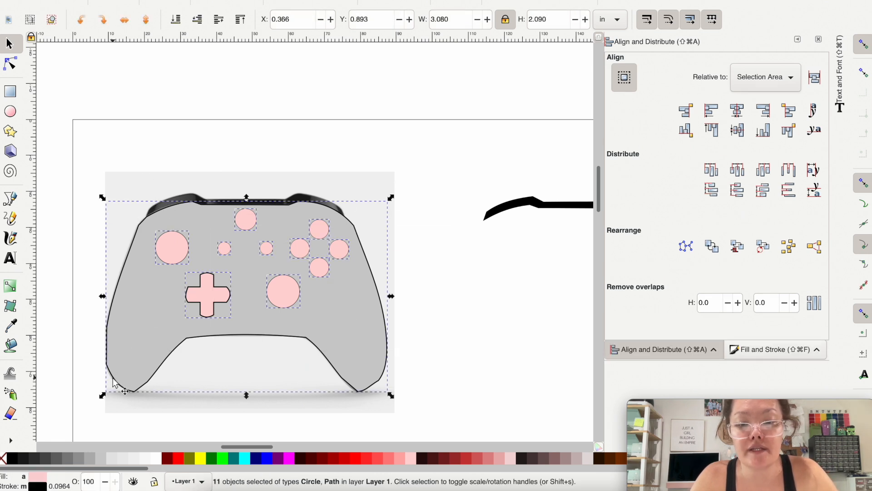
pyautogui.press('super+g')
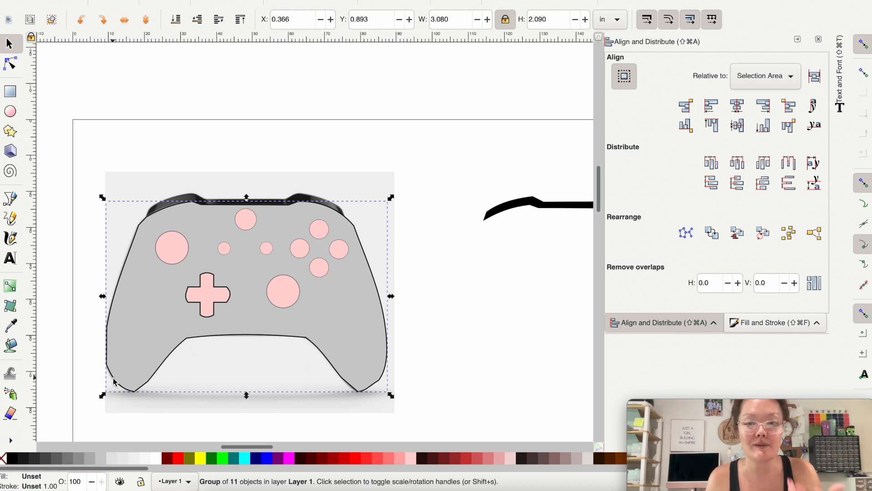
pyautogui.click(176, 20)
pyautogui.scroll(2, 262, 272)
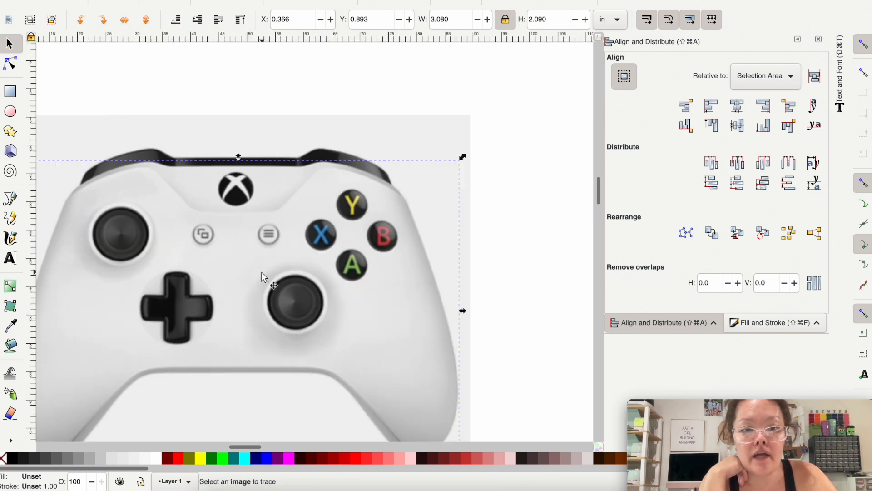
# Step: Trace the L-shaped corner of the overlapping-squares symbol in the left small round button as a closed straight-line path
pyautogui.scroll(1, 262, 273)
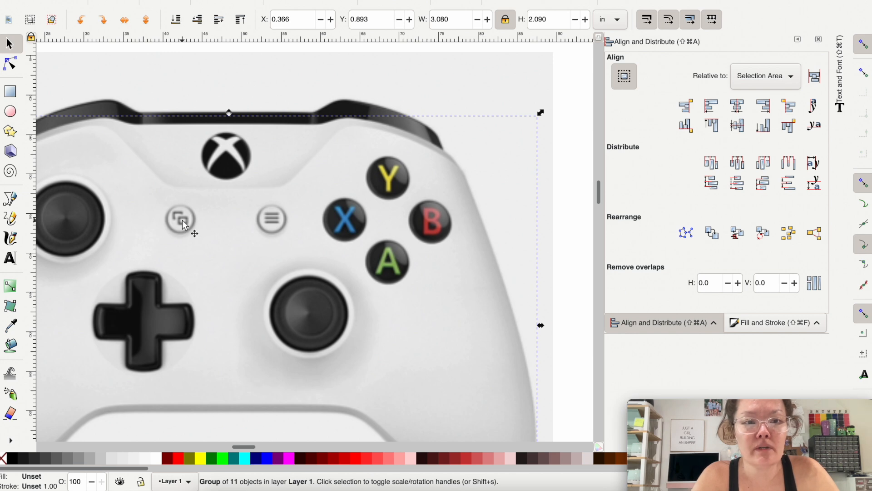
pyautogui.scroll(2, 183, 222)
pyautogui.scroll(1, 183, 223)
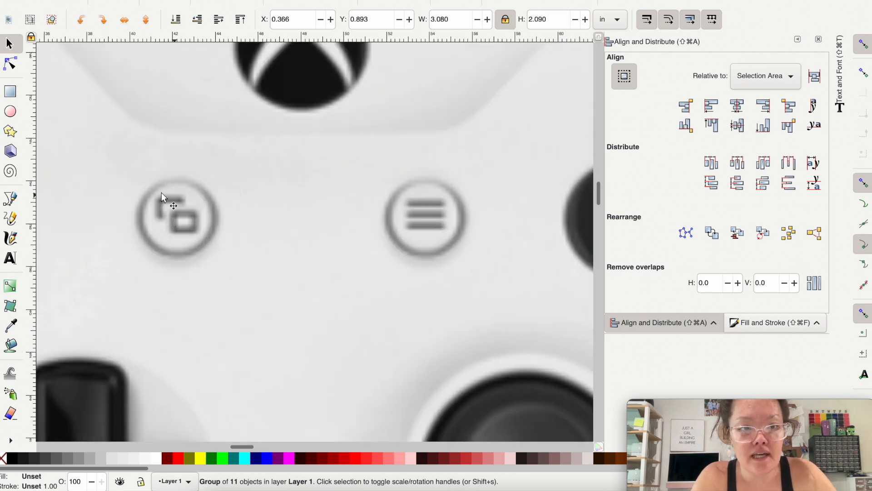
pyautogui.click(13, 202)
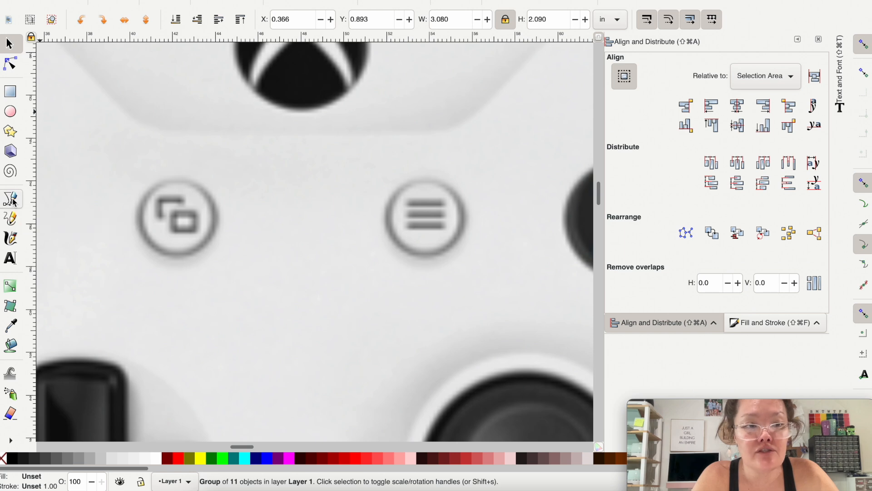
pyautogui.click(157, 217)
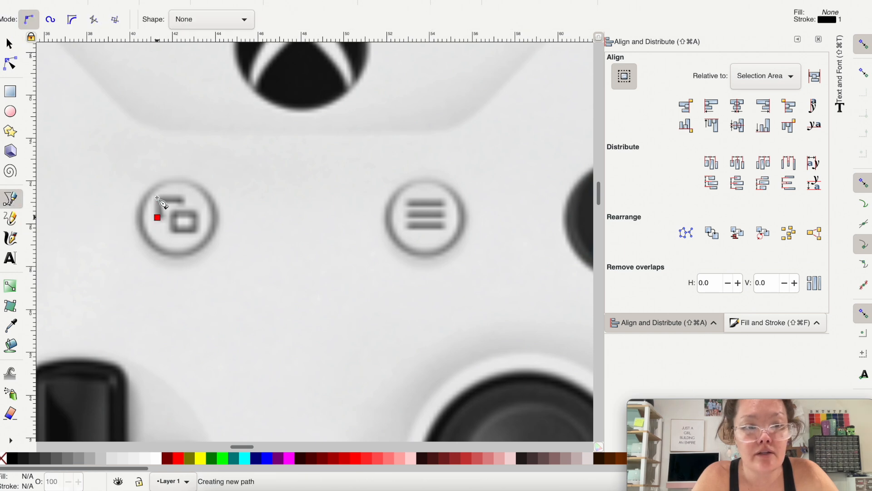
pyautogui.click(158, 198)
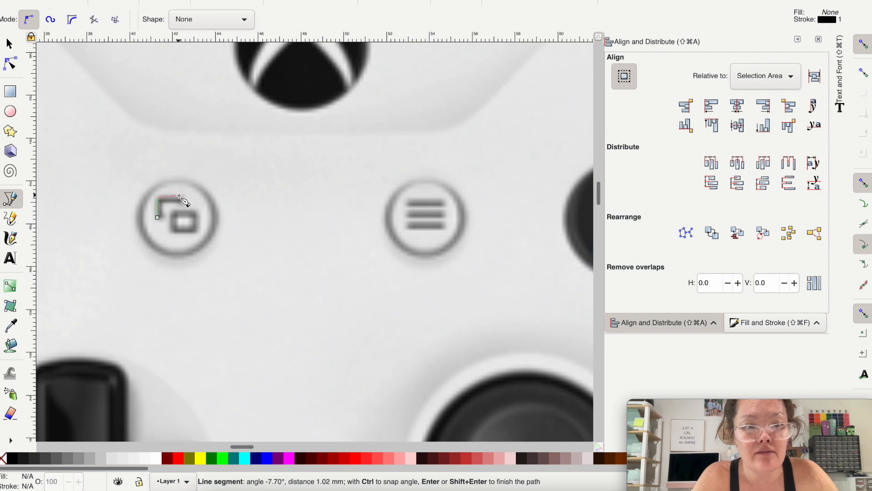
pyautogui.click(183, 199)
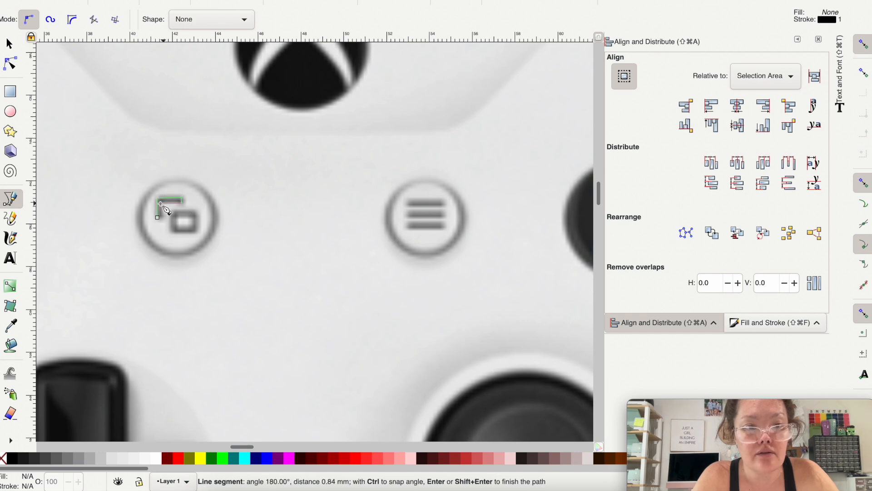
pyautogui.click(164, 206)
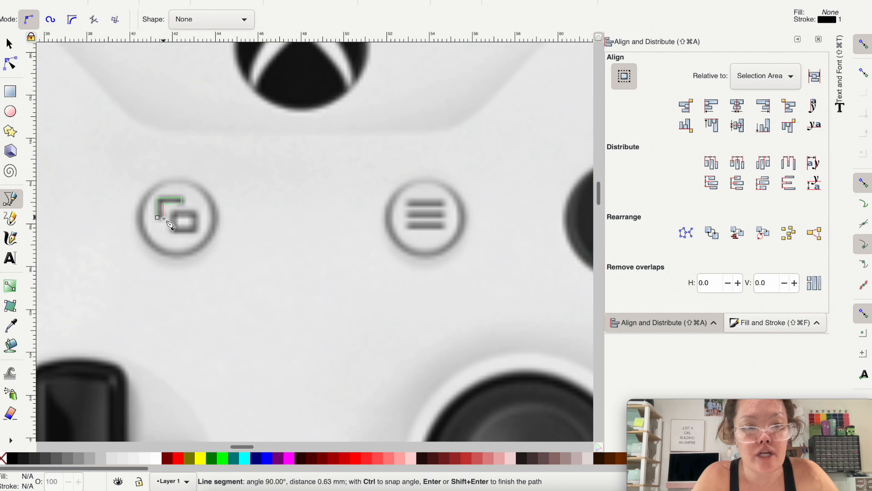
pyautogui.click(164, 218)
pyautogui.click(157, 217)
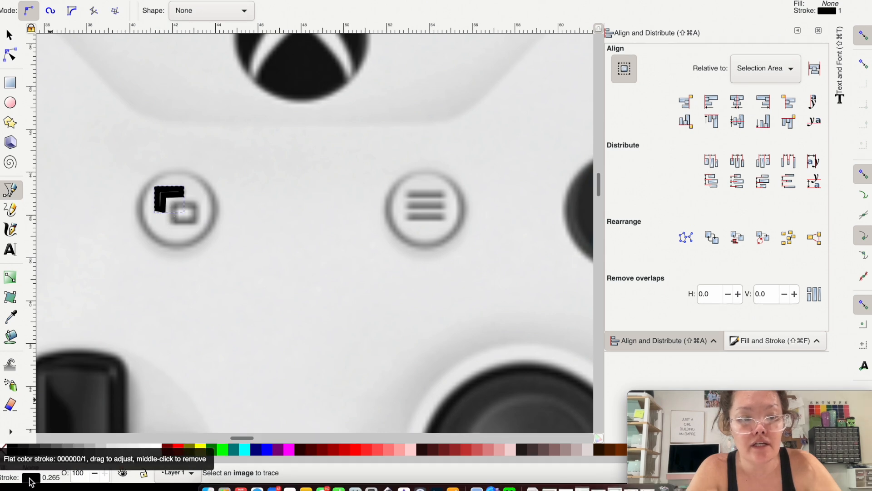
# Step: Remove the L-shaped path's stroke and fill it with black
pyautogui.rightClick(30, 478)
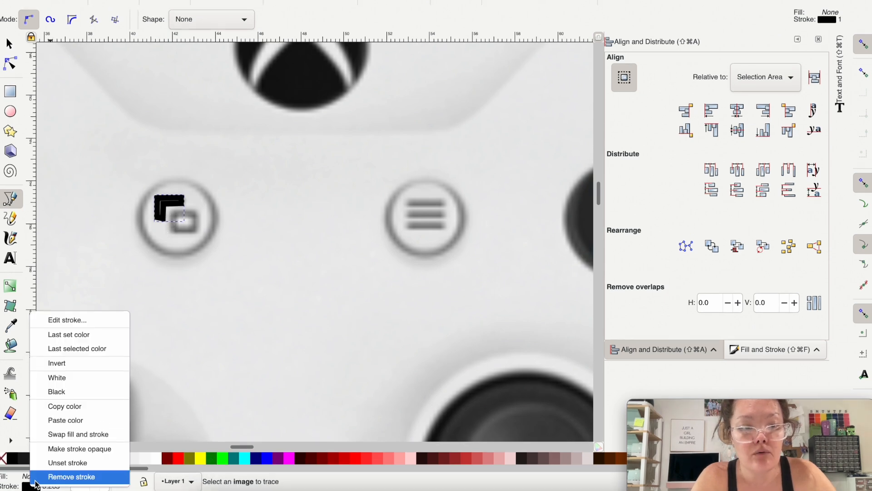
pyautogui.click(35, 478)
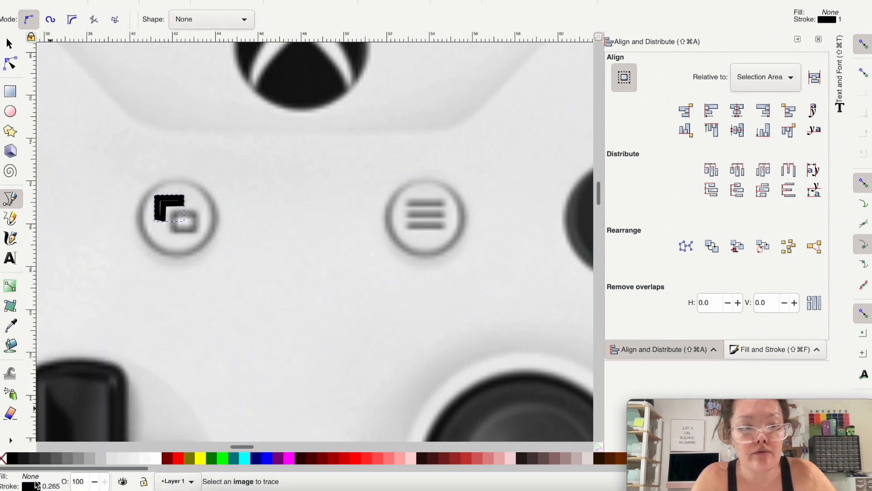
pyautogui.click(10, 459)
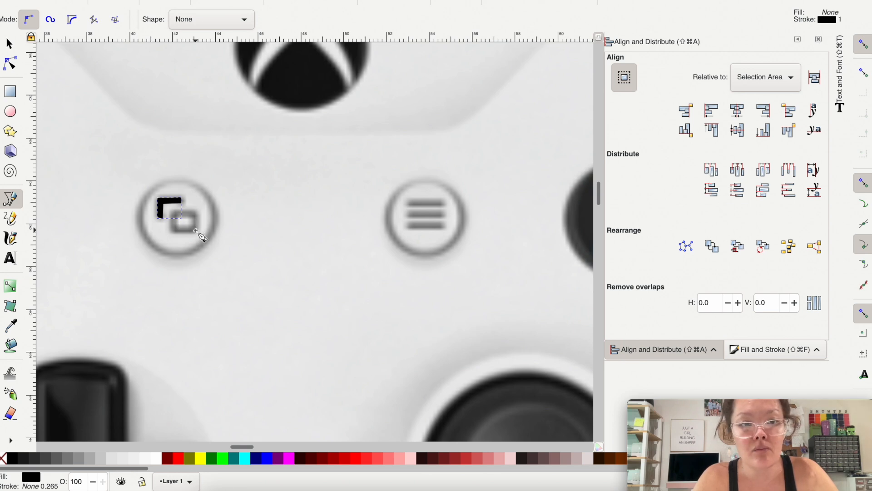
# Step: Trace the small rectangle of the overlapping-squares symbol as a closed four-node path along the middle of its outline
pyautogui.click(196, 230)
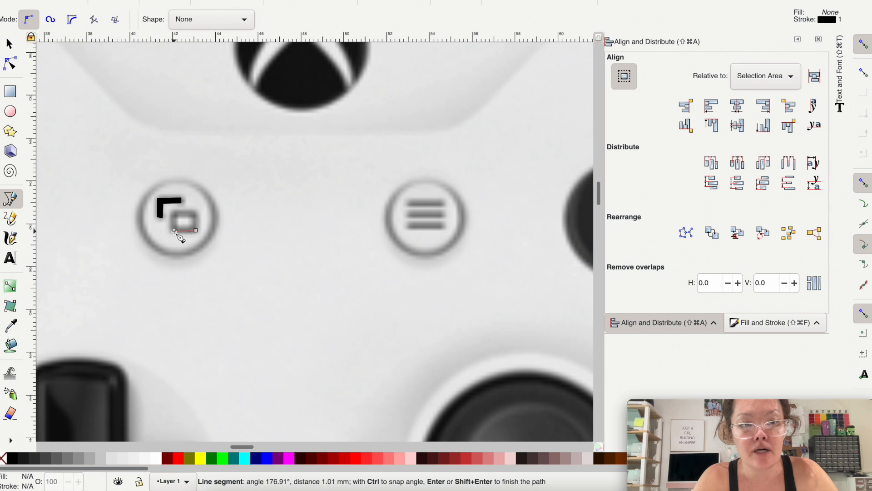
pyautogui.click(173, 232)
pyautogui.click(174, 215)
pyautogui.click(197, 215)
pyautogui.click(196, 229)
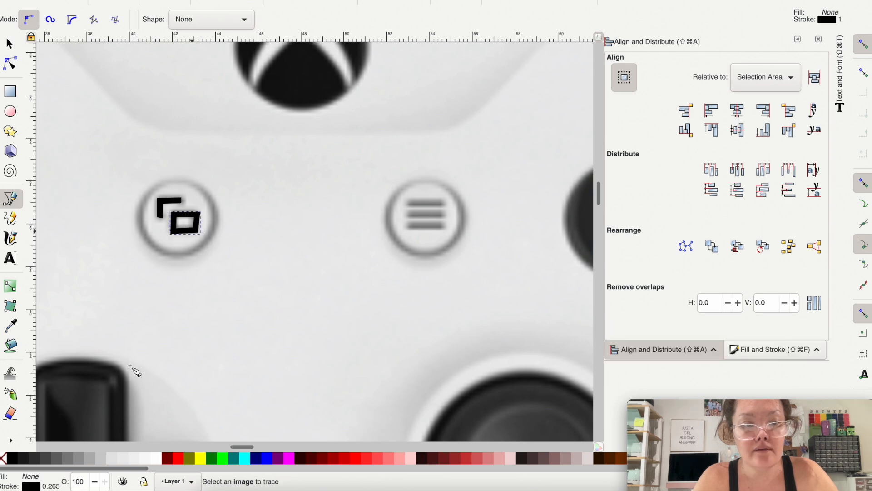
# Step: Trace the top bar of the three-line menu symbol in the right small round button as a closed four-node path
pyautogui.click(407, 205)
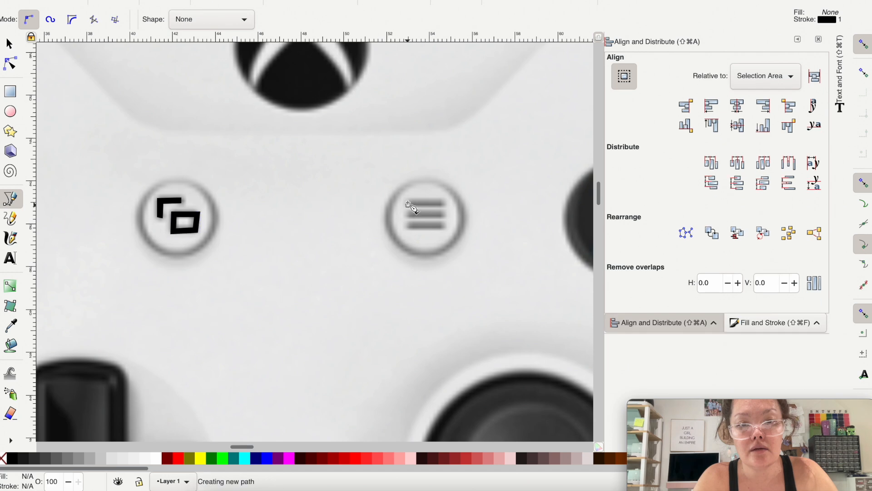
pyautogui.click(443, 203)
pyautogui.click(443, 209)
pyautogui.click(408, 209)
pyautogui.click(407, 205)
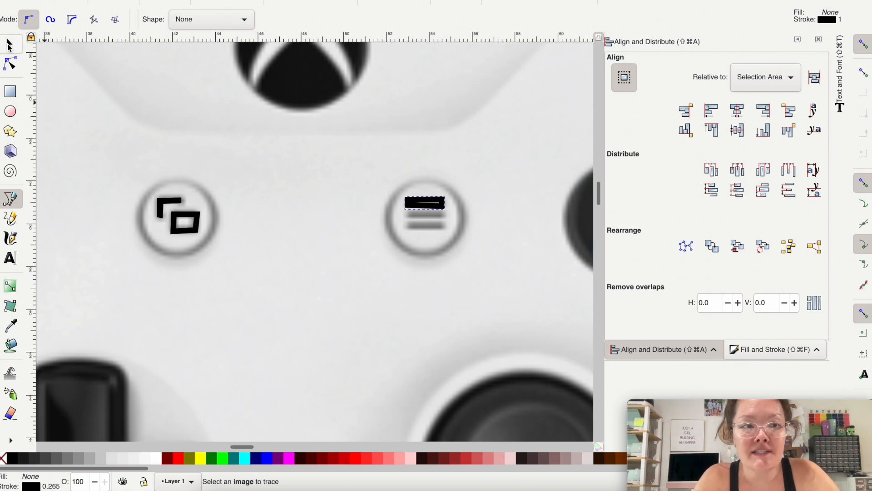
# Step: Select the small rectangle and the menu bar together, remove their strokes and fill both with black
pyautogui.click(9, 44)
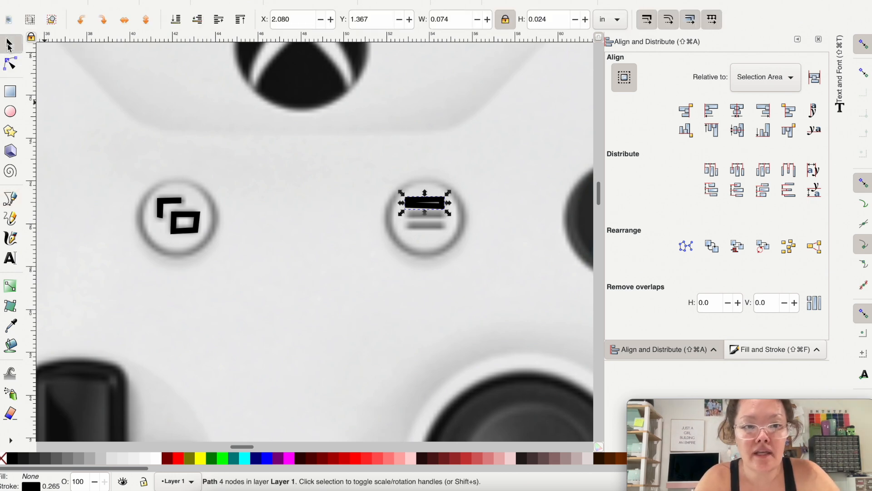
pyautogui.keyDown('shift'); pyautogui.click(195, 236); pyautogui.keyUp('shift')
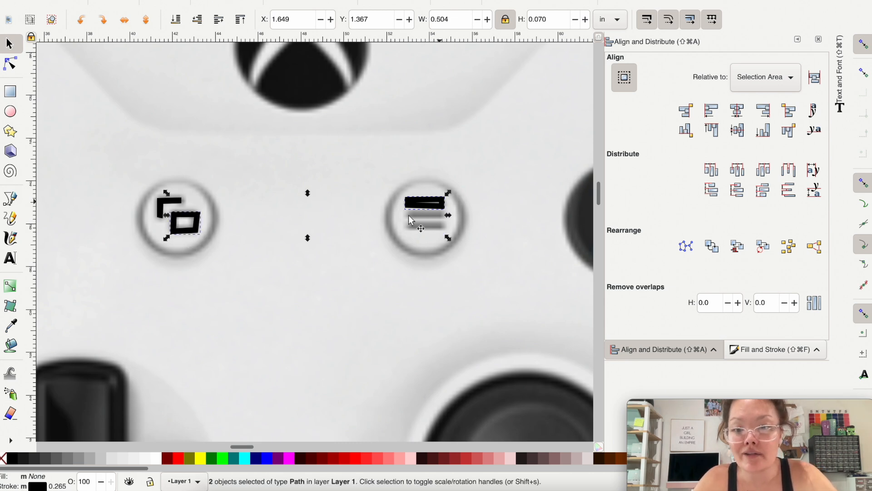
pyautogui.rightClick(37, 486)
pyautogui.click(41, 472)
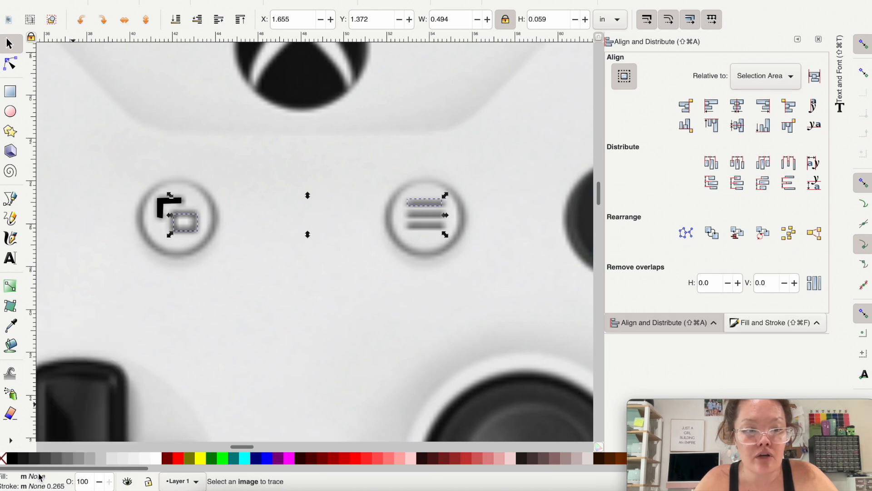
pyautogui.click(10, 459)
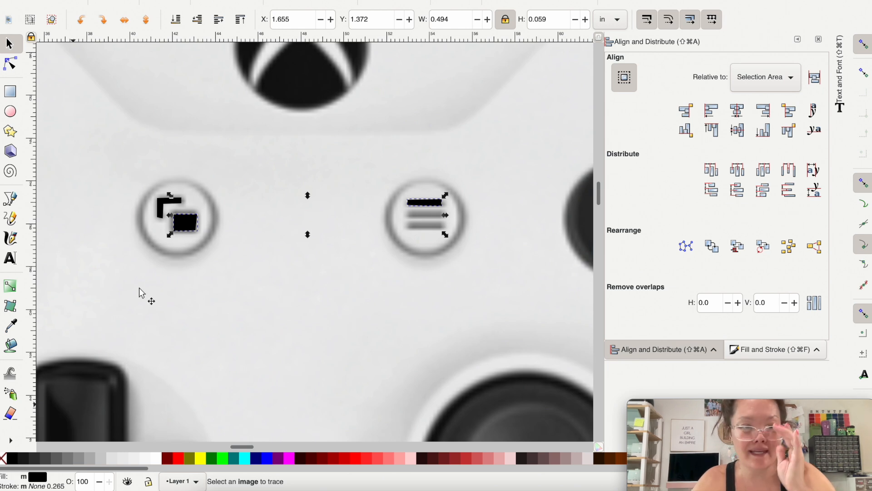
# Step: Level the L-shape's lower end and its top edge by aligning each pair of nodes horizontally
pyautogui.scroll(3, 147, 226)
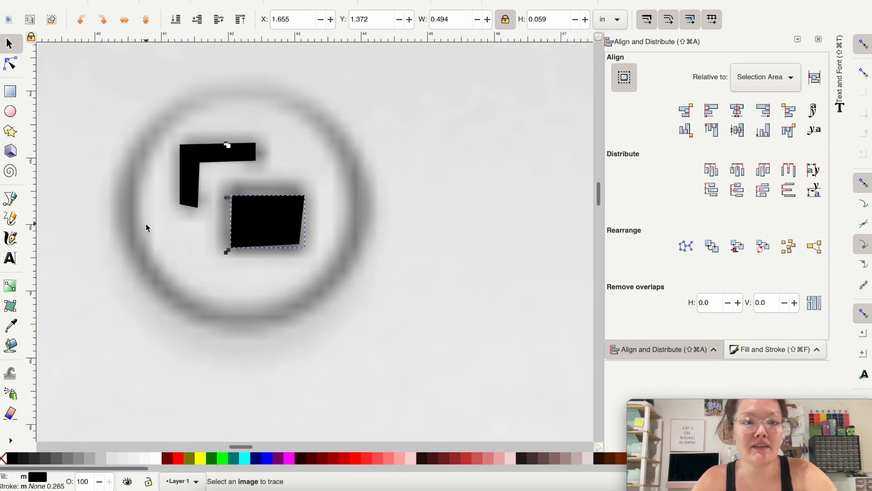
pyautogui.click(190, 181)
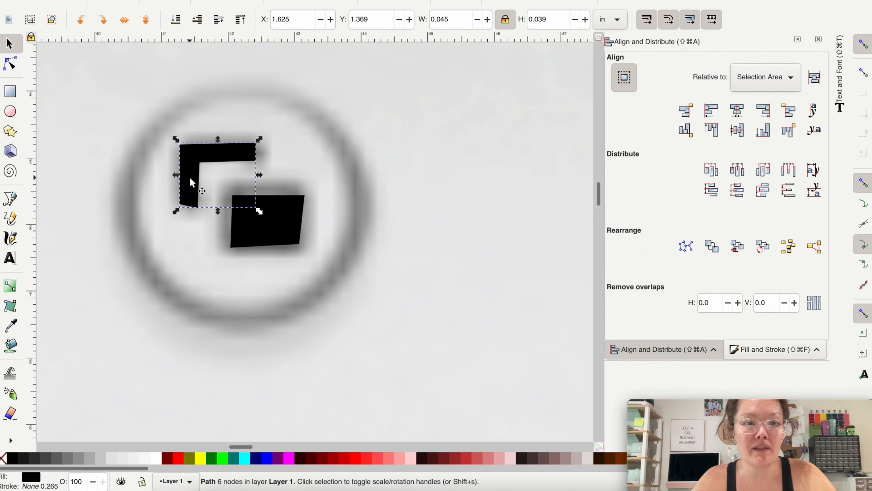
pyautogui.click(10, 64)
pyautogui.moveTo(152, 192); pyautogui.dragTo(207, 227)
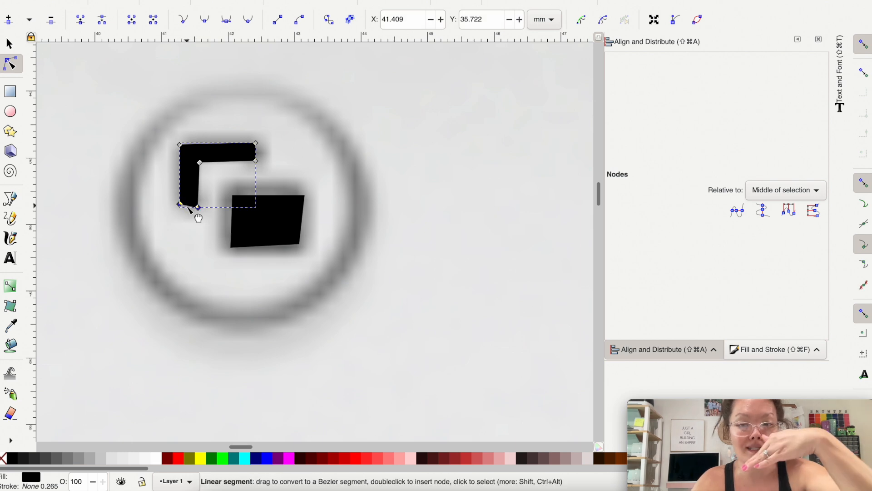
pyautogui.click(735, 215)
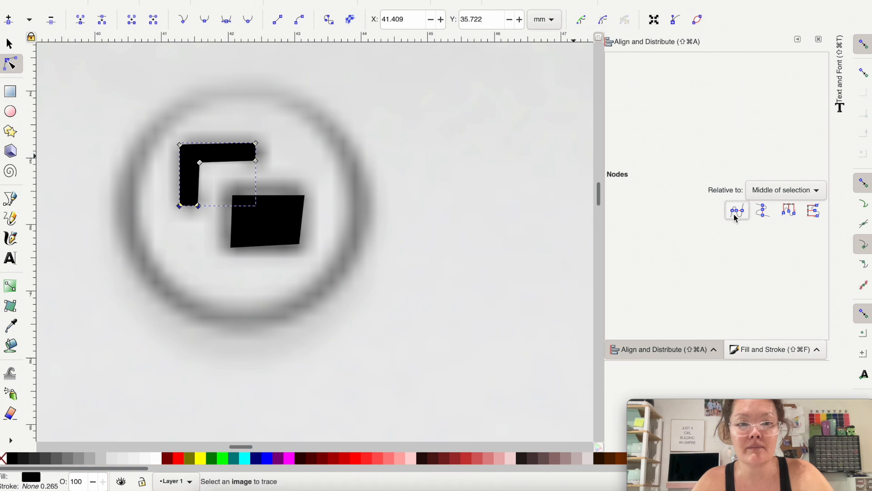
pyautogui.moveTo(145, 93); pyautogui.dragTo(269, 147)
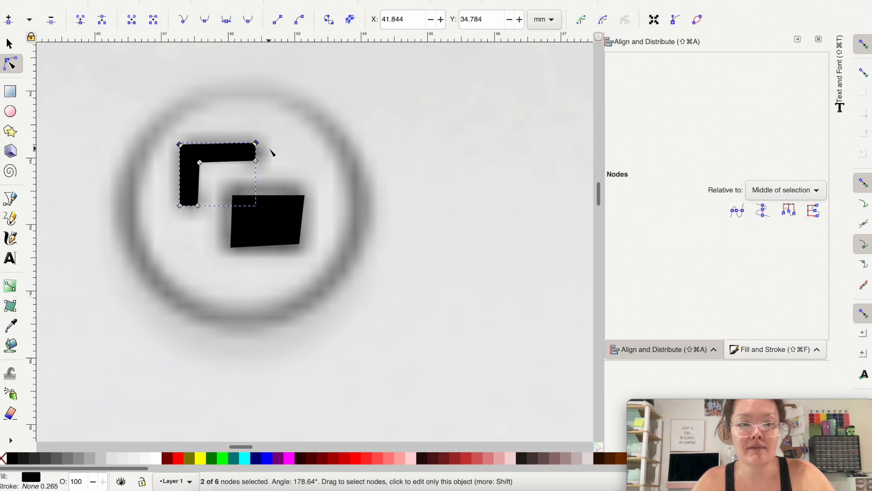
pyautogui.click(737, 211)
# Step: Straighten the L-shape's right end, inner vertical edge and left edge by aligning each pair of nodes vertically
pyautogui.moveTo(267, 170); pyautogui.dragTo(238, 107)
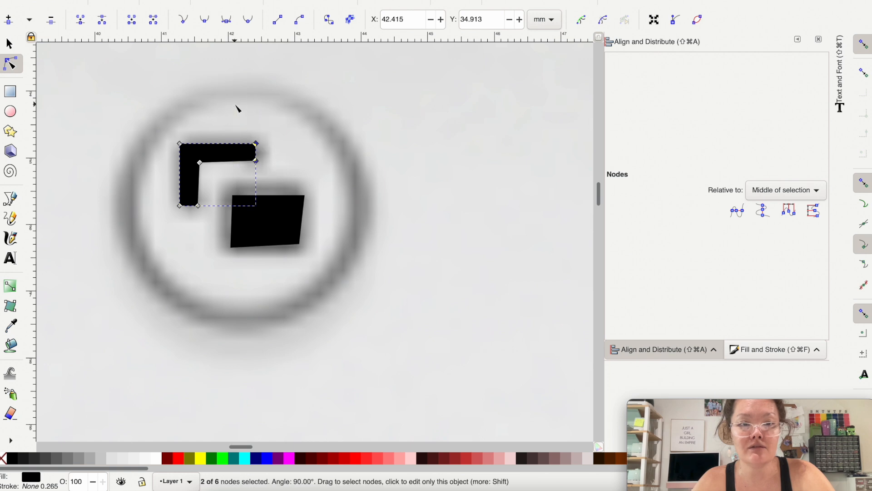
pyautogui.click(763, 210)
pyautogui.moveTo(196, 243); pyautogui.dragTo(203, 158)
pyautogui.click(762, 210)
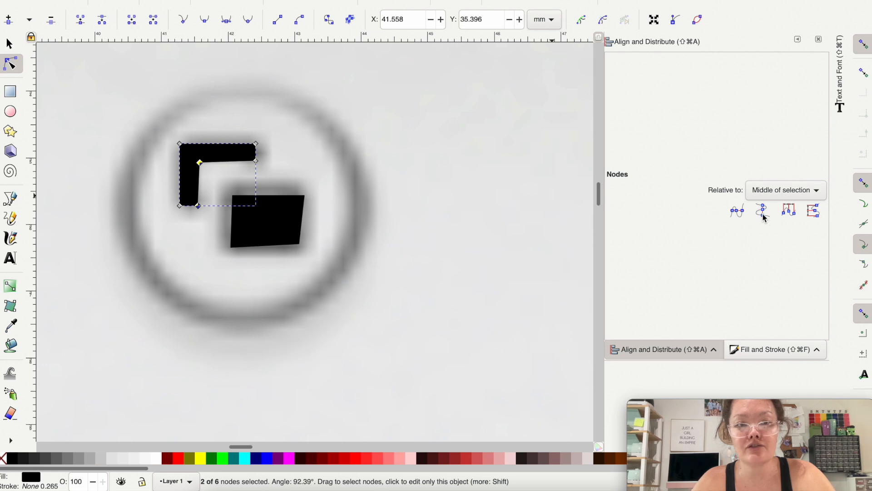
pyautogui.moveTo(155, 117); pyautogui.dragTo(190, 241)
pyautogui.click(763, 211)
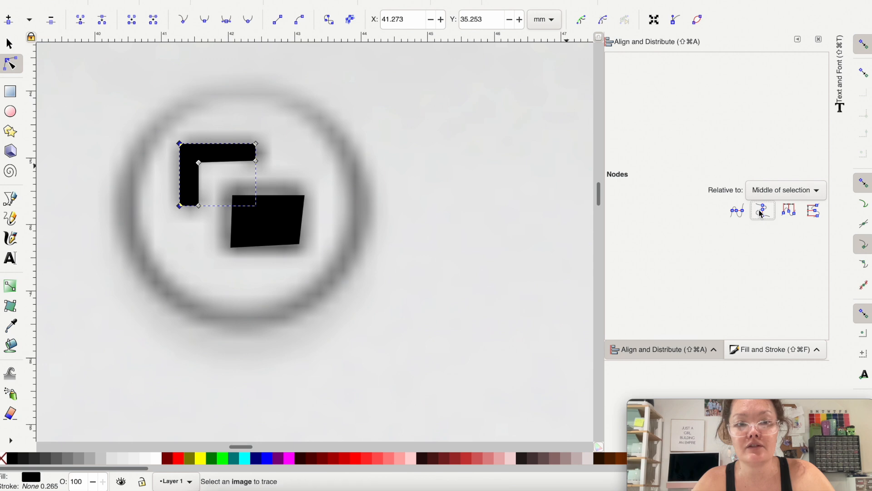
pyautogui.press('s')
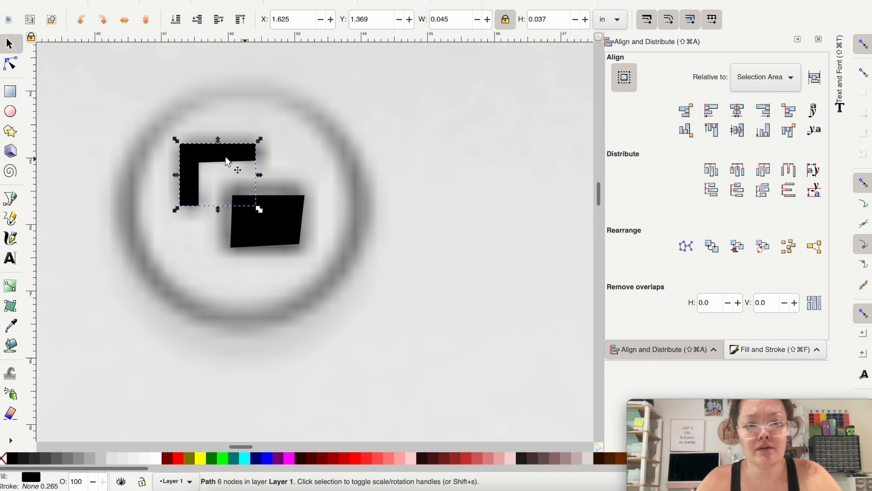
# Step: Level the L-shape's inner horizontal edge by aligning its two nodes, and enlarge the shape slightly to cover the reference symbol
pyautogui.click(11, 65)
pyautogui.moveTo(200, 163)
pyautogui.mouseDown()
pyautogui.moveTo(185, 152)
pyautogui.moveTo(189, 158)
pyautogui.mouseUp()
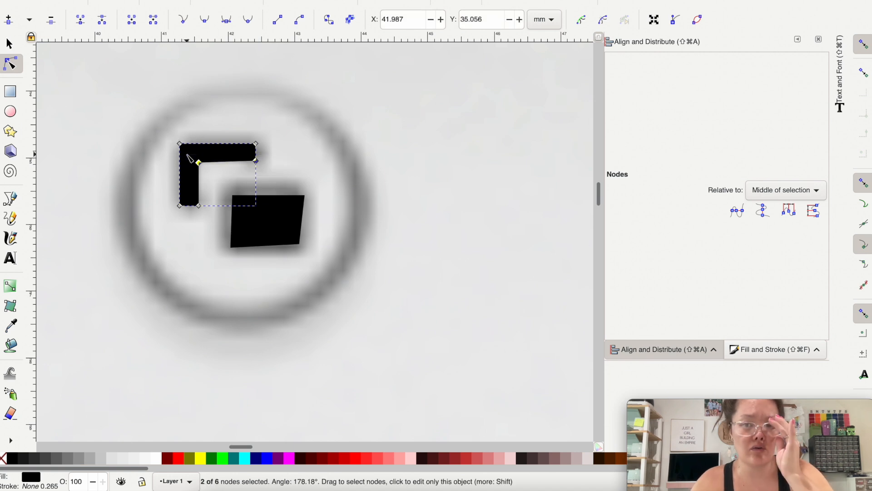
pyautogui.click(736, 212)
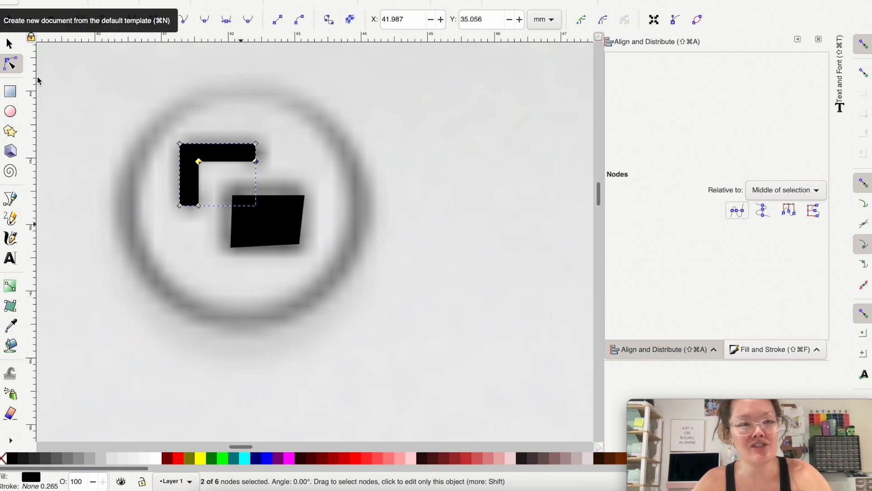
pyautogui.click(10, 44)
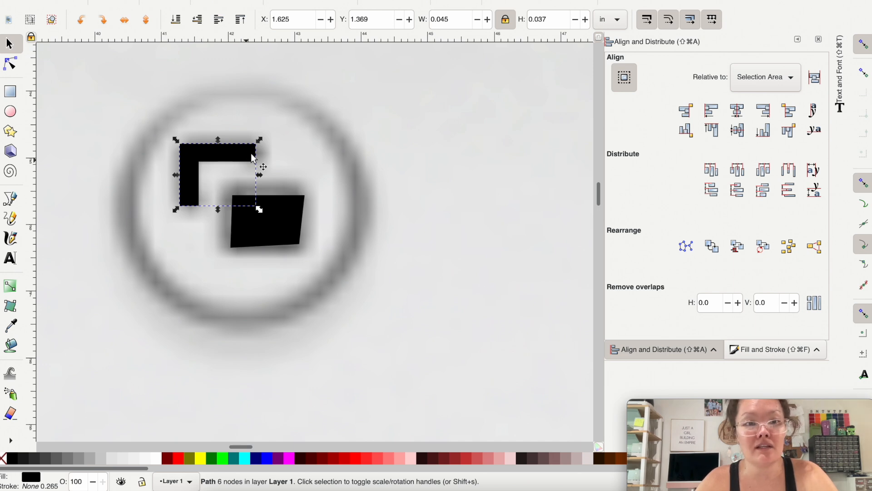
pyautogui.moveTo(260, 142); pyautogui.dragTo(268, 132)
pyautogui.moveTo(268, 210); pyautogui.dragTo(267, 215)
# Step: Level the small black rectangle's top and bottom edges by aligning each pair of nodes horizontally
pyautogui.click(268, 248)
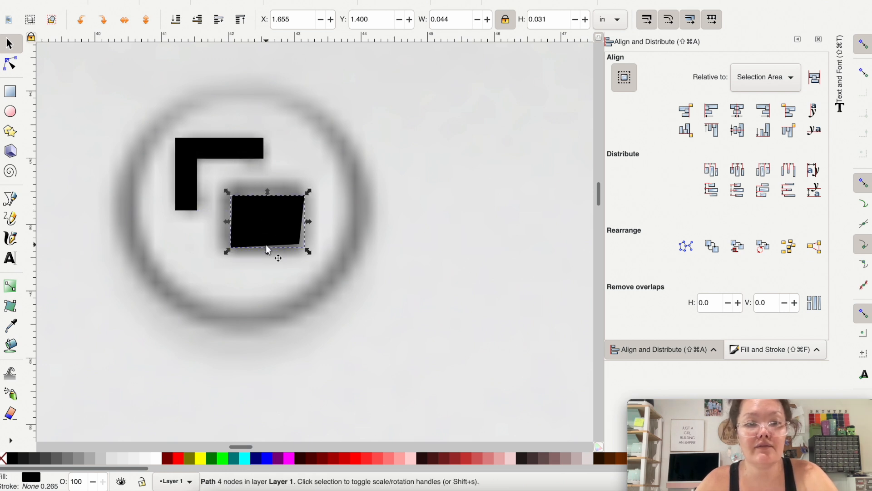
pyautogui.click(10, 64)
pyautogui.moveTo(333, 205); pyautogui.dragTo(218, 175)
pyautogui.click(737, 210)
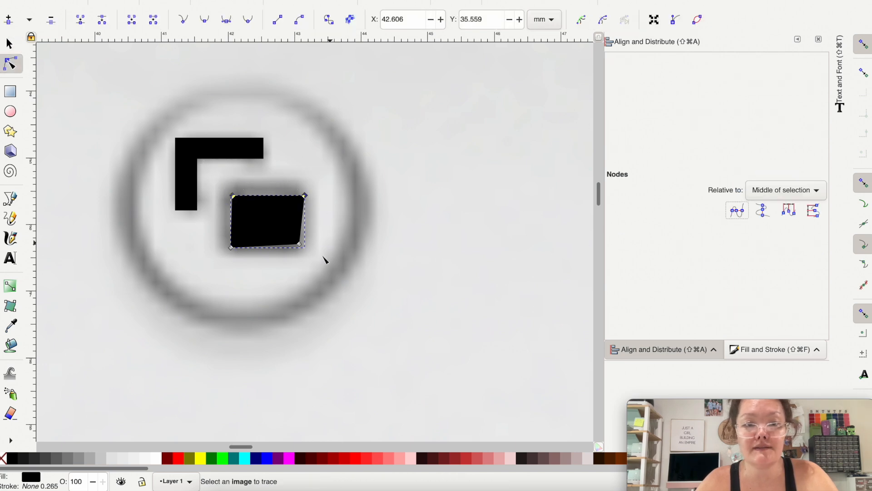
pyautogui.moveTo(327, 261); pyautogui.dragTo(210, 236)
pyautogui.click(737, 210)
# Step: Straighten the small rectangle's right and left edges by aligning each node pair vertically, and nudge it over the reference symbol
pyautogui.moveTo(328, 266); pyautogui.dragTo(282, 177)
pyautogui.click(765, 210)
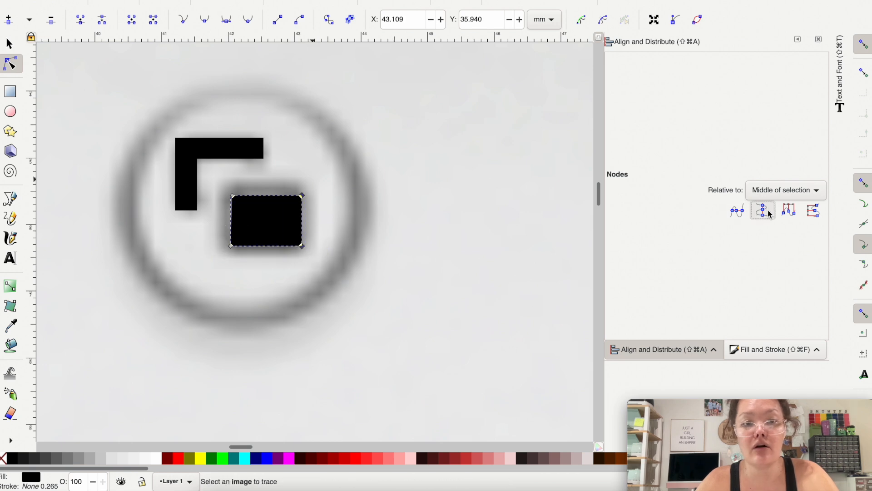
pyautogui.moveTo(240, 275); pyautogui.dragTo(225, 171)
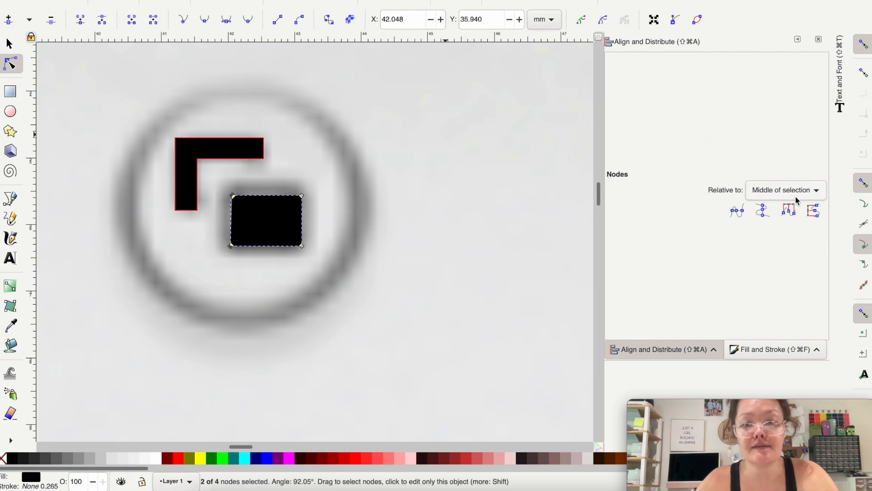
pyautogui.click(765, 211)
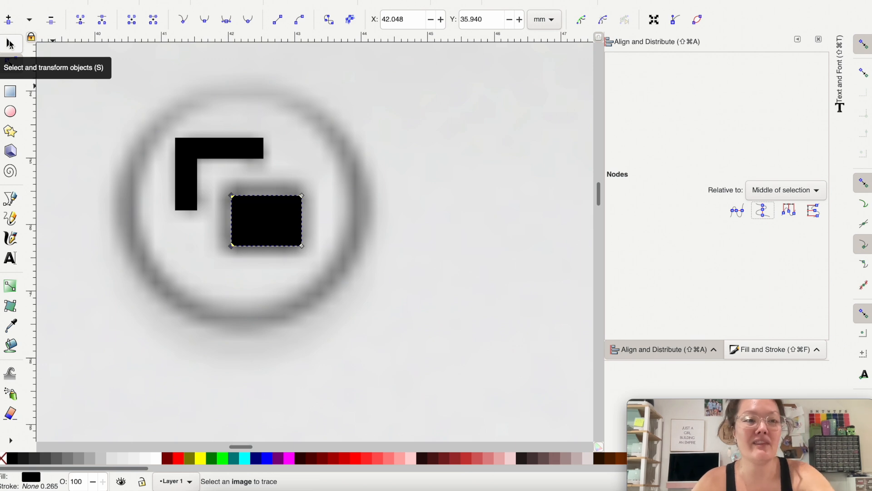
pyautogui.click(10, 44)
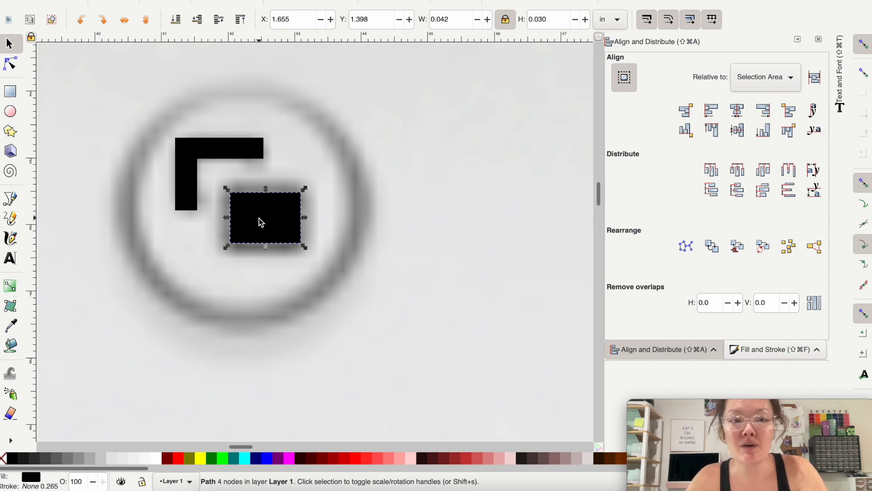
pyautogui.moveTo(259, 219)
pyautogui.mouseDown()
pyautogui.moveTo(288, 227)
pyautogui.moveTo(298, 275)
pyautogui.moveTo(269, 226)
pyautogui.mouseUp()
pyautogui.moveTo(267, 221); pyautogui.dragTo(268, 222)
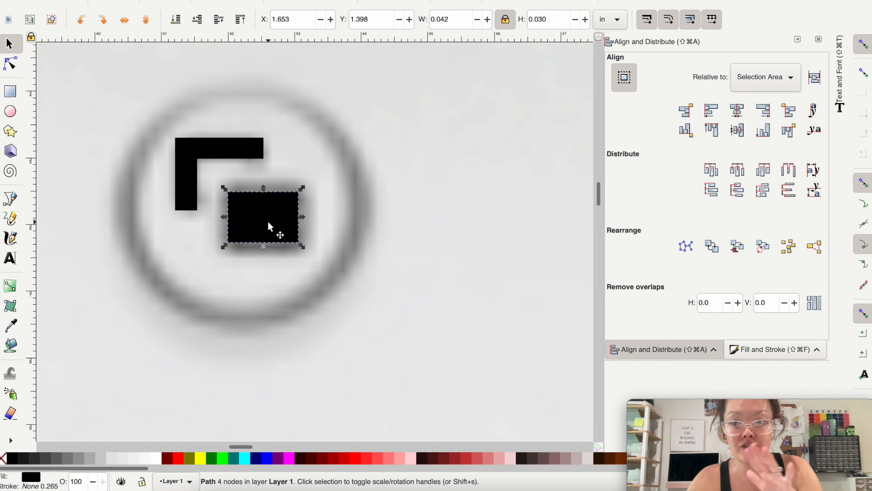
# Step: Duplicate the small rectangle, turn off snapping and enlarge the copy to about 1.48 × 1.06 mm
pyautogui.press('super+d')
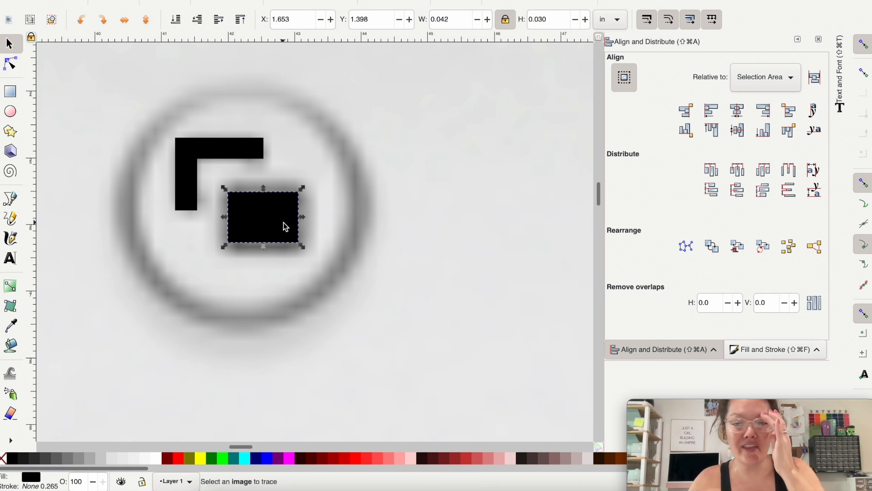
pyautogui.moveTo(224, 188); pyautogui.dragTo(219, 174)
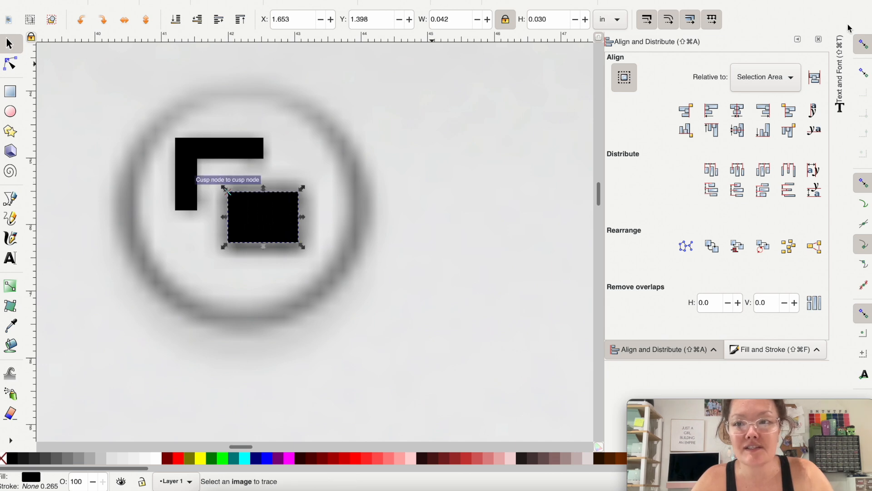
pyautogui.click(865, 45)
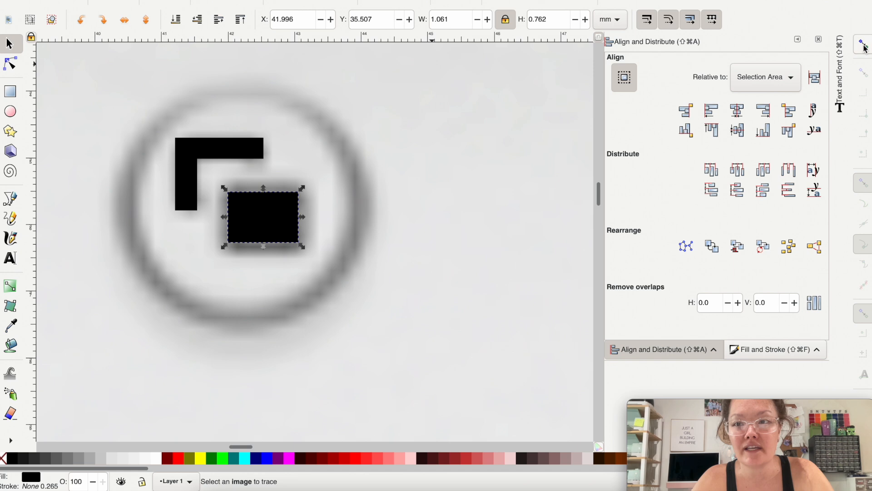
pyautogui.moveTo(224, 188); pyautogui.dragTo(214, 176)
pyautogui.moveTo(302, 245); pyautogui.dragTo(318, 257)
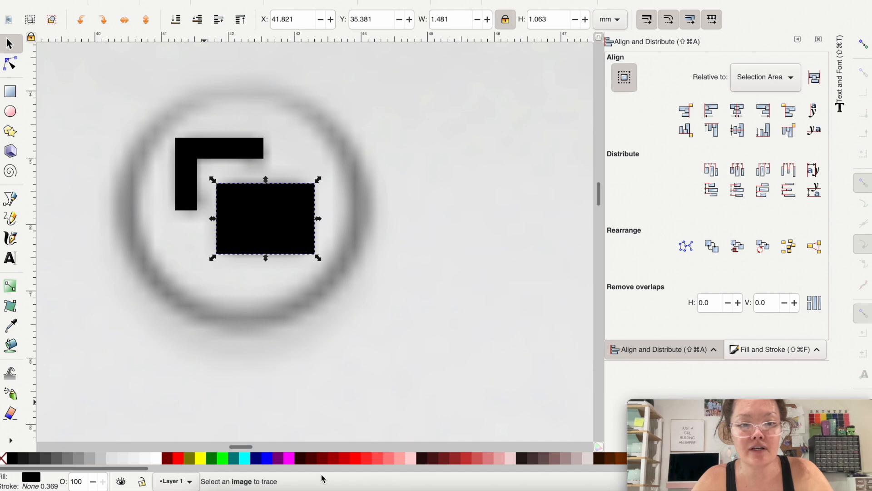
# Step: Fill the enlarged rectangle with light red and lower it one step behind the black one
pyautogui.click(361, 461)
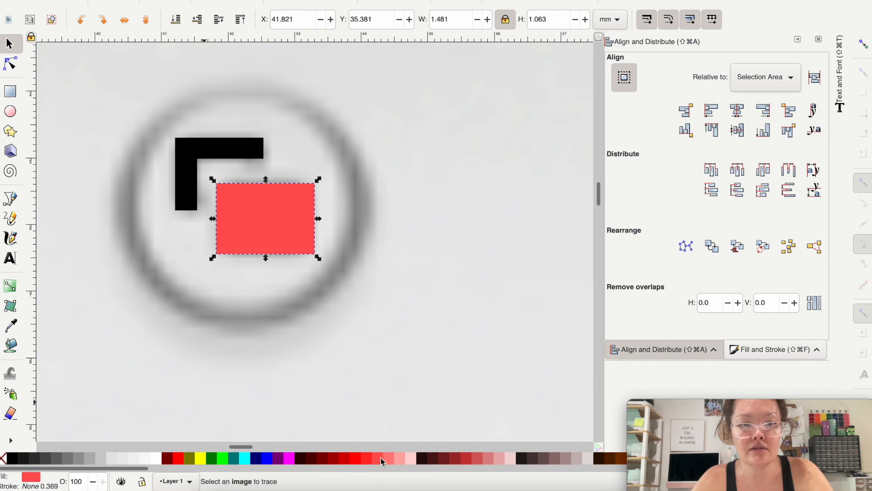
pyautogui.click(197, 20)
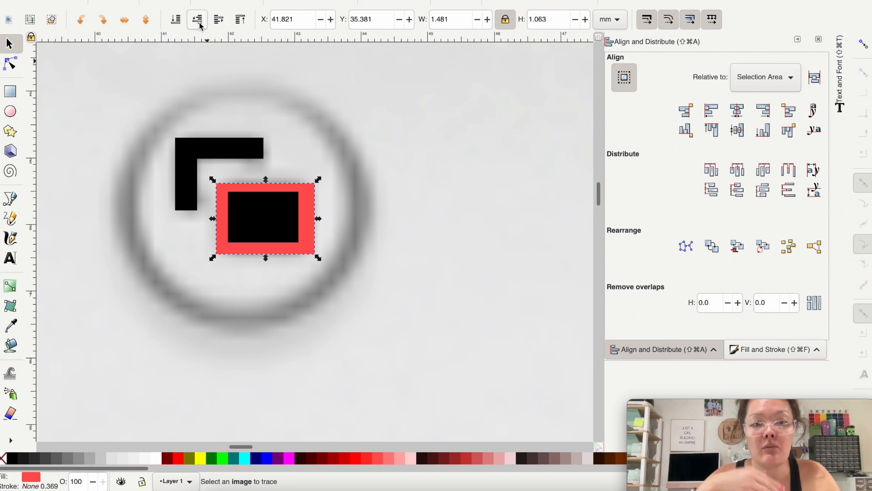
# Step: Center the two rectangles on both axes, subtract the black one from the red one and fill the resulting frame black
pyautogui.keyDown('shift'); pyautogui.click(267, 214); pyautogui.keyUp('shift')
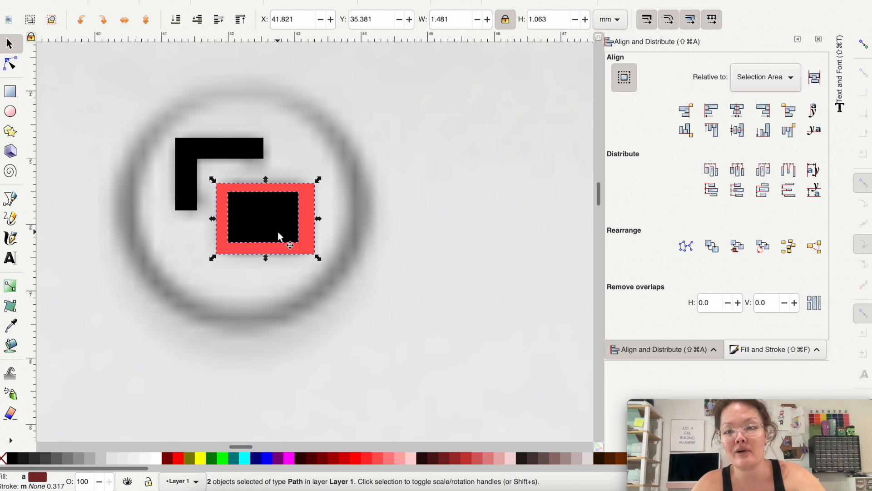
pyautogui.click(737, 110)
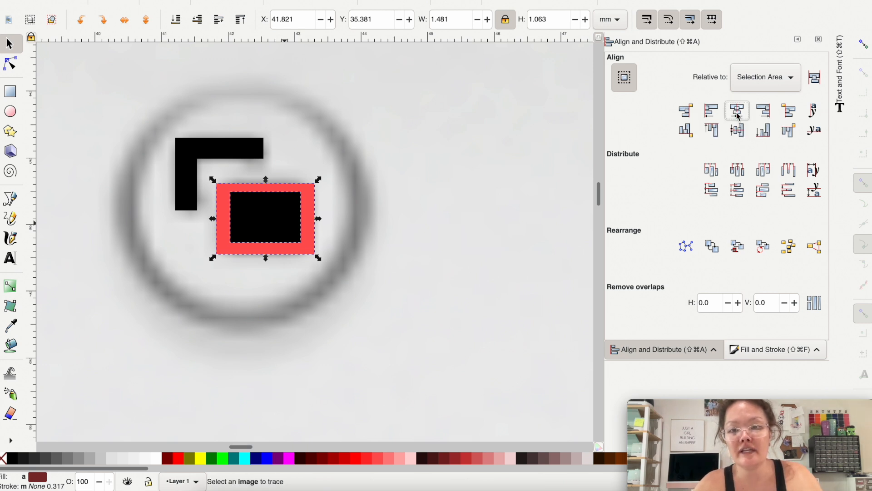
pyautogui.click(739, 132)
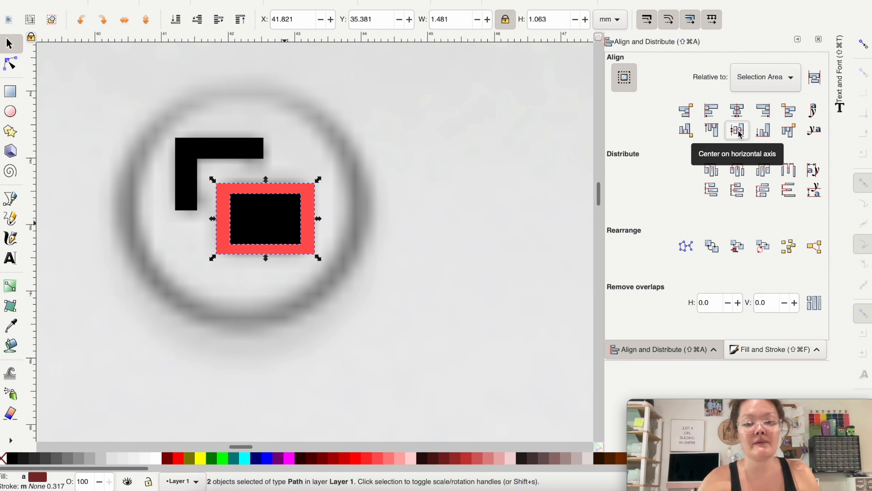
pyautogui.press('super+minus')
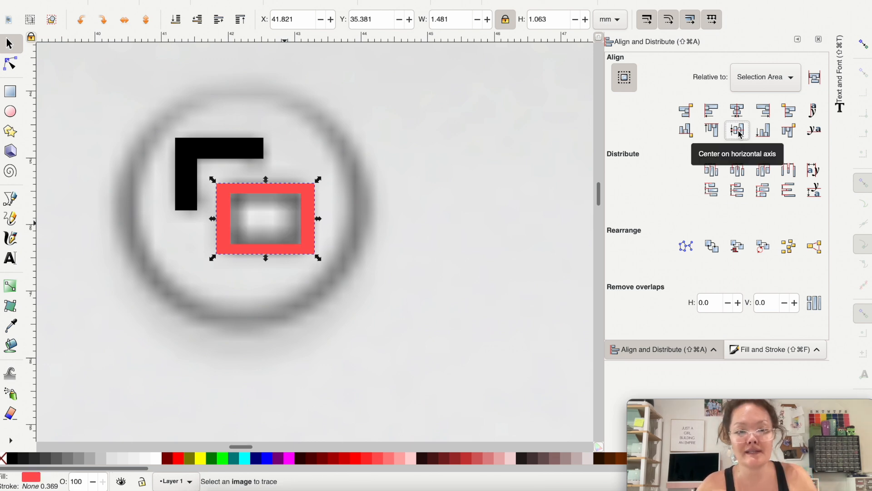
pyautogui.click(14, 458)
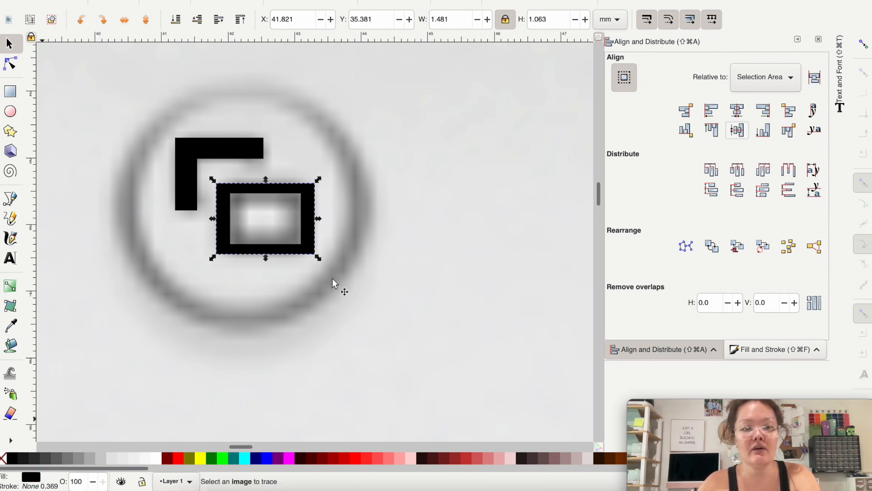
# Step: Level the black menu bar's top and bottom edges by aligning each pair of nodes horizontally
pyautogui.hscroll(10, 332, 279)
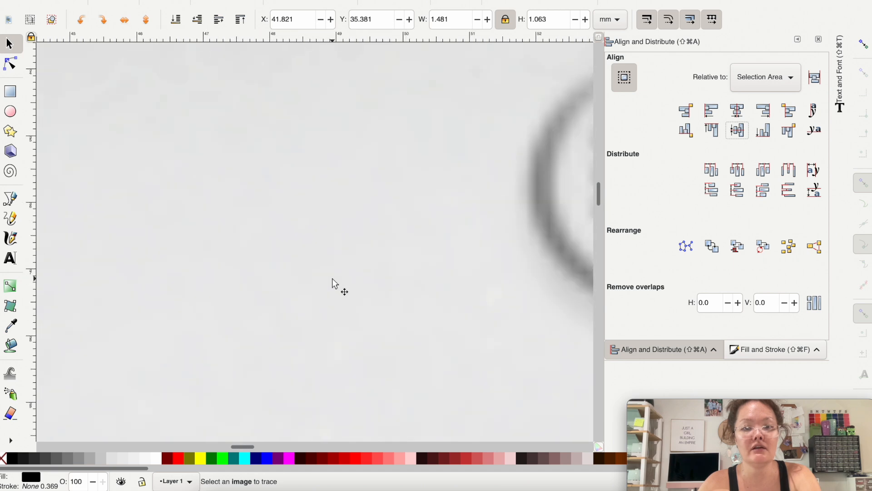
pyautogui.hscroll(10, 332, 278)
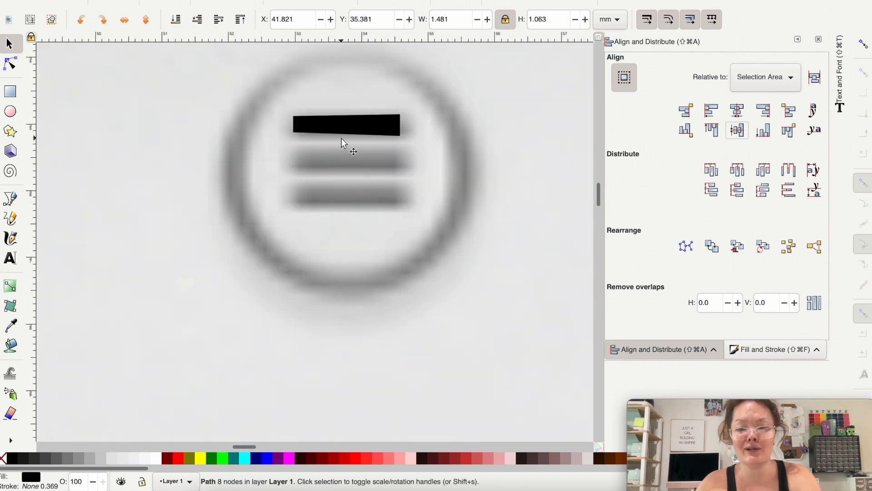
pyautogui.click(342, 119)
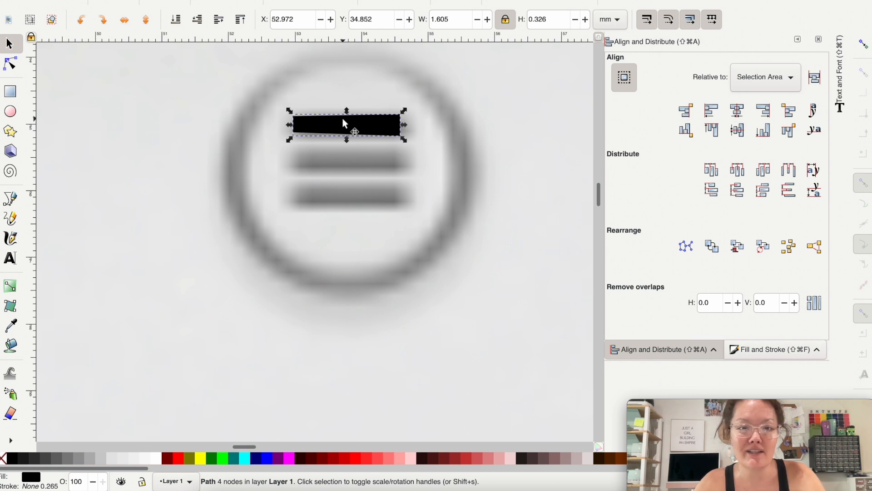
pyautogui.click(11, 65)
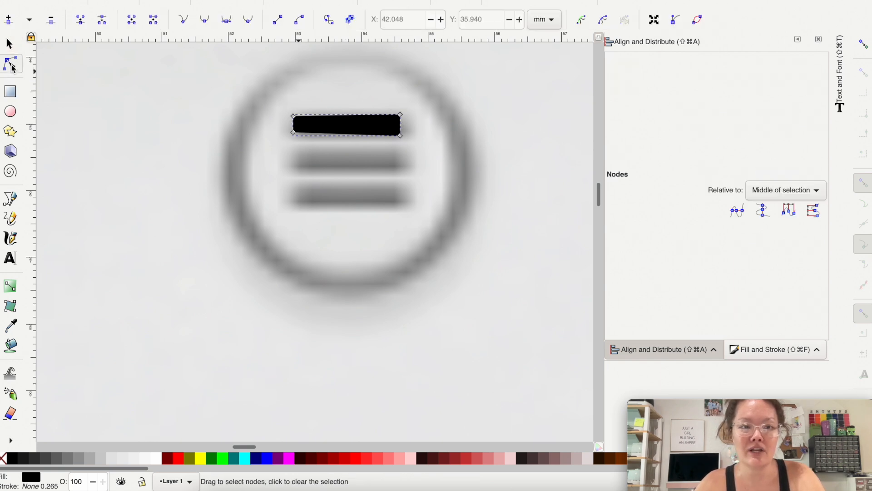
pyautogui.moveTo(268, 98); pyautogui.dragTo(283, 128)
pyautogui.click(737, 211)
pyautogui.click(738, 211)
# Step: Straighten the menu bar's right and left ends by aligning each pair of nodes vertically
pyautogui.moveTo(424, 160); pyautogui.dragTo(376, 90)
pyautogui.click(762, 210)
pyautogui.moveTo(271, 94); pyautogui.dragTo(300, 149)
pyautogui.click(762, 210)
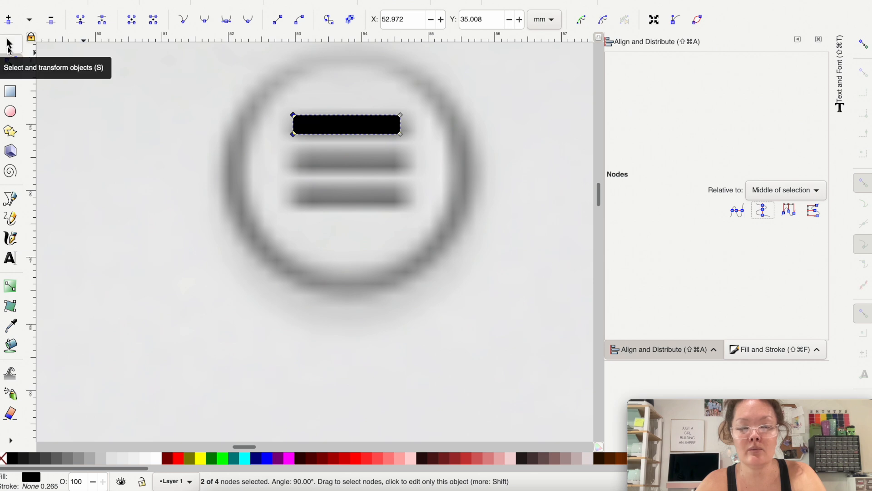
# Step: Enlarge the menu bar to about 1.88 × 0.33 mm and place duplicates over the two lower reference bars
pyautogui.click(9, 44)
pyautogui.moveTo(316, 122)
pyautogui.mouseDown()
pyautogui.moveTo(321, 143)
pyautogui.moveTo(320, 129)
pyautogui.moveTo(306, 121)
pyautogui.mouseUp()
pyautogui.moveTo(397, 133); pyautogui.dragTo(379, 189)
pyautogui.hotkey('ctrl', 'd')
pyautogui.press('super+d')
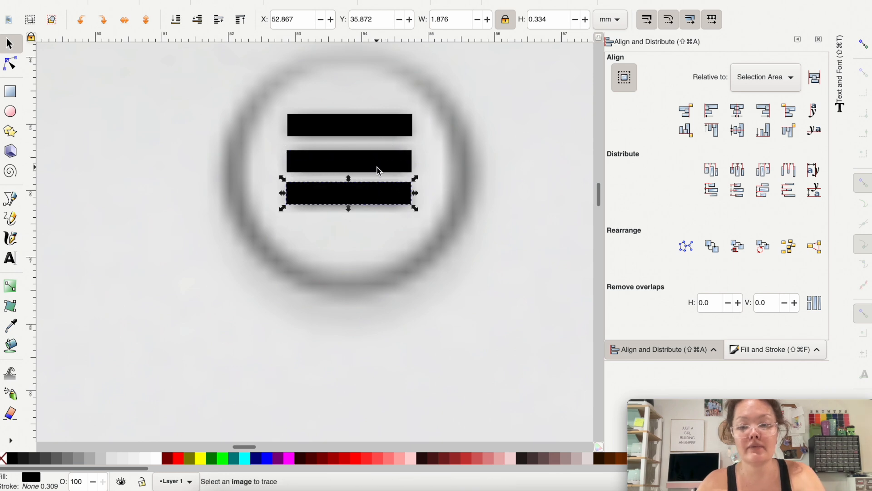
# Step: Select all three menu bars, center them on the vertical axis and make the vertical gaps between them equal
pyautogui.keyDown('shift'); pyautogui.click(377, 168); pyautogui.keyUp('shift')
pyautogui.keyDown('shift'); pyautogui.click(366, 120); pyautogui.keyUp('shift')
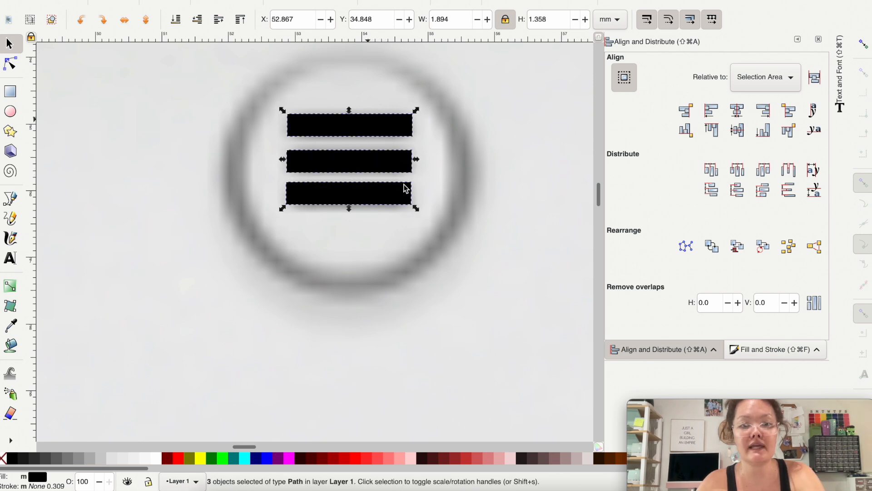
pyautogui.click(737, 113)
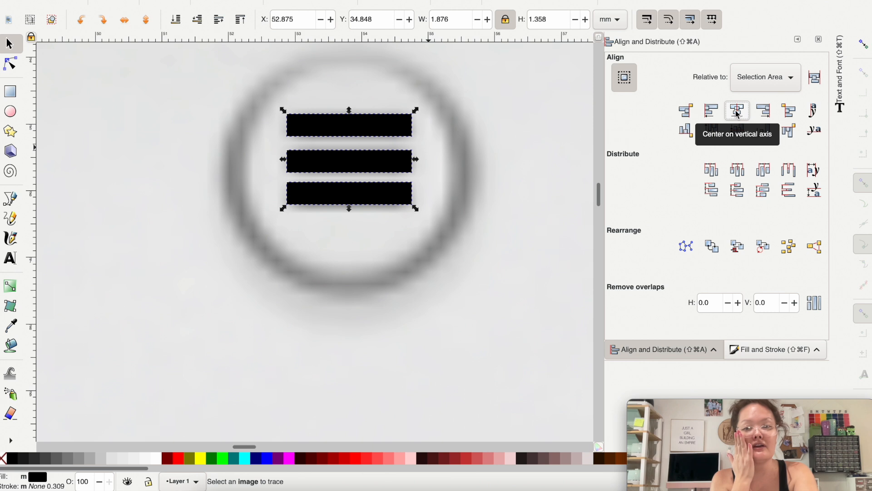
pyautogui.click(790, 192)
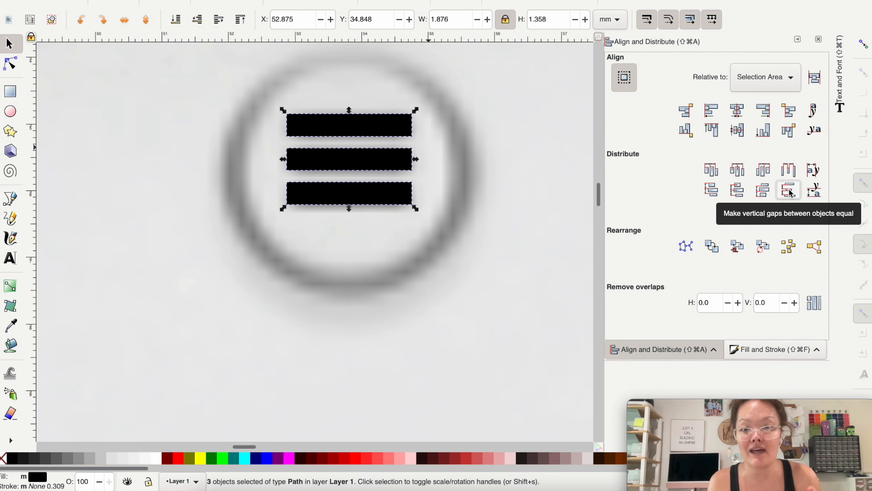
# Step: Trace the X of the Xbox logo with the Pen tool as a closed twelve-corner path of straight segments
pyautogui.scroll(-3, 440, 194)
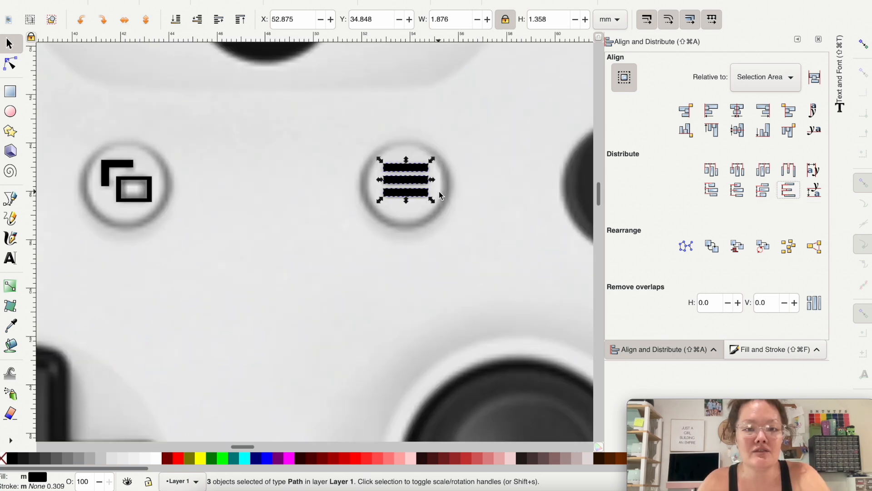
pyautogui.scroll(8, 455, 208)
pyautogui.hscroll(-3, 455, 207)
pyautogui.scroll(2, 331, 181)
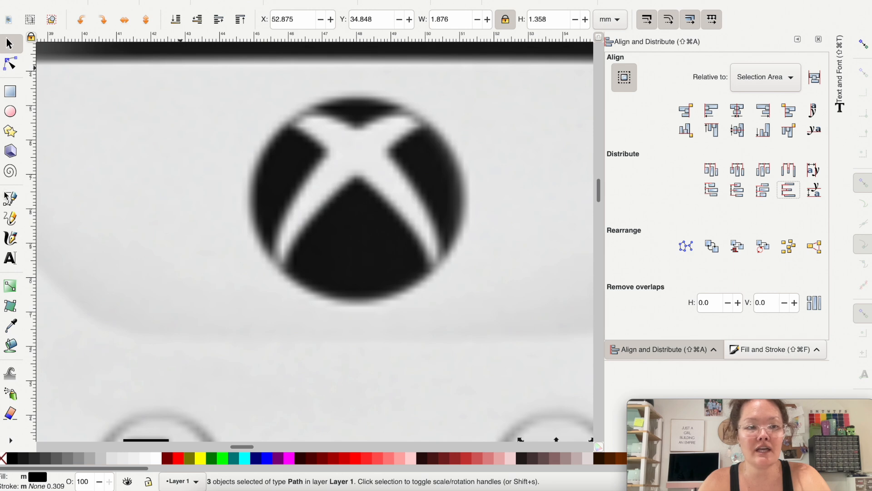
pyautogui.click(10, 199)
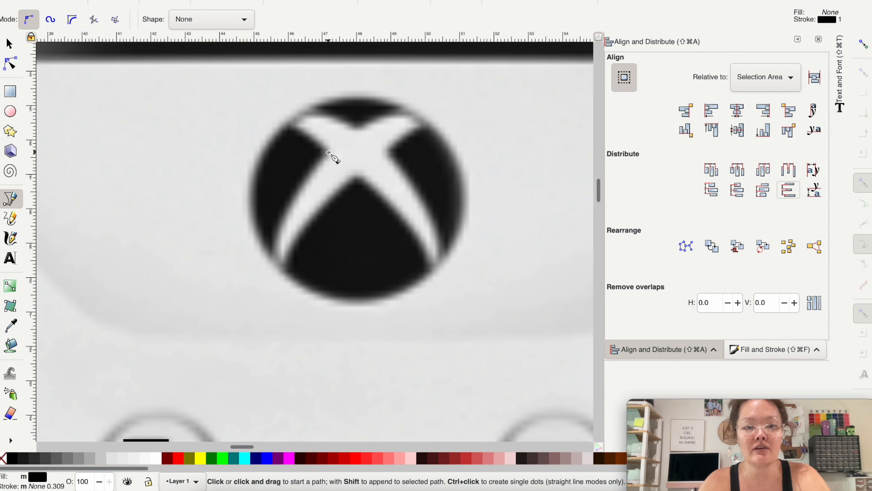
pyautogui.click(329, 152)
pyautogui.click(287, 123)
pyautogui.click(313, 105)
pyautogui.click(357, 129)
pyautogui.click(407, 108)
pyautogui.click(427, 127)
pyautogui.click(389, 153)
pyautogui.click(446, 256)
pyautogui.click(431, 273)
pyautogui.click(358, 180)
pyautogui.click(284, 272)
pyautogui.doubleClick(270, 258)
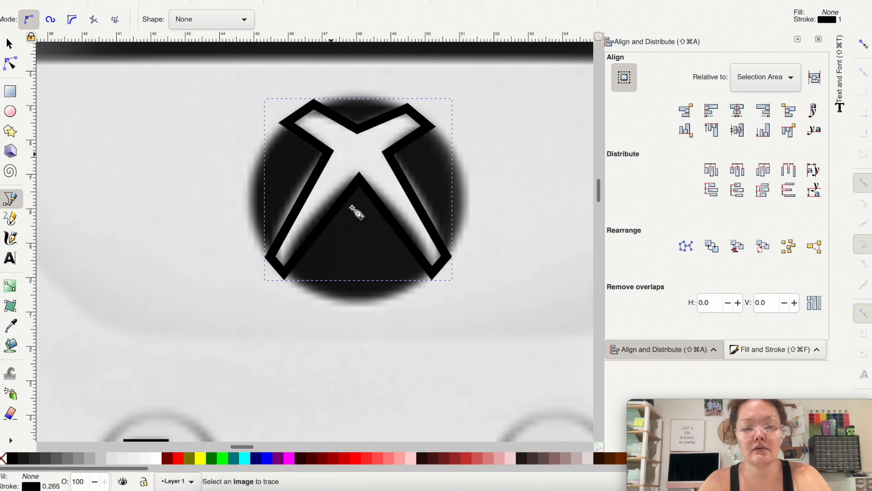
# Step: Fill the X shape with the grayish pink c8b7b7ff and set its opacity to 50%
pyautogui.click(580, 463)
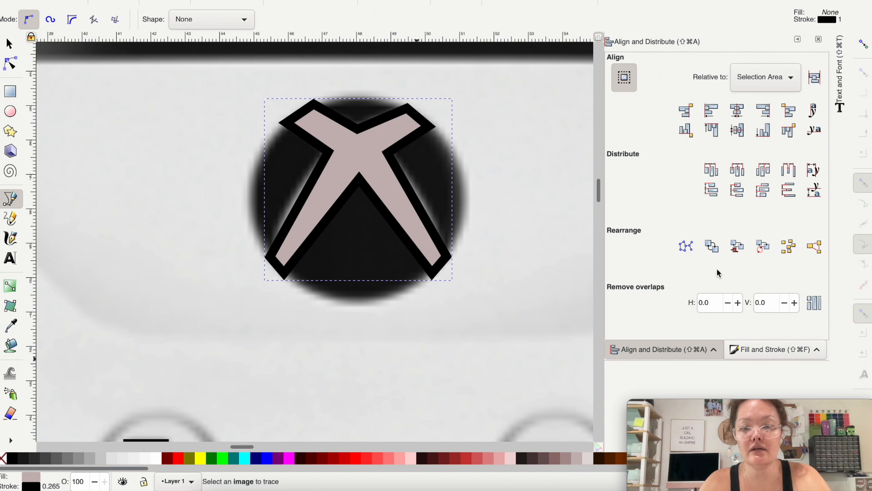
pyautogui.click(753, 350)
pyautogui.doubleClick(796, 326)
pyautogui.write('50')
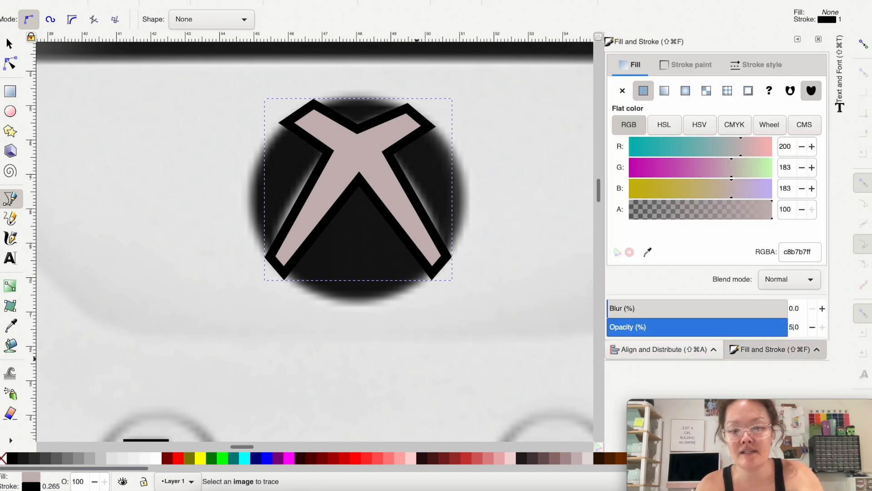
pyautogui.press('Return')
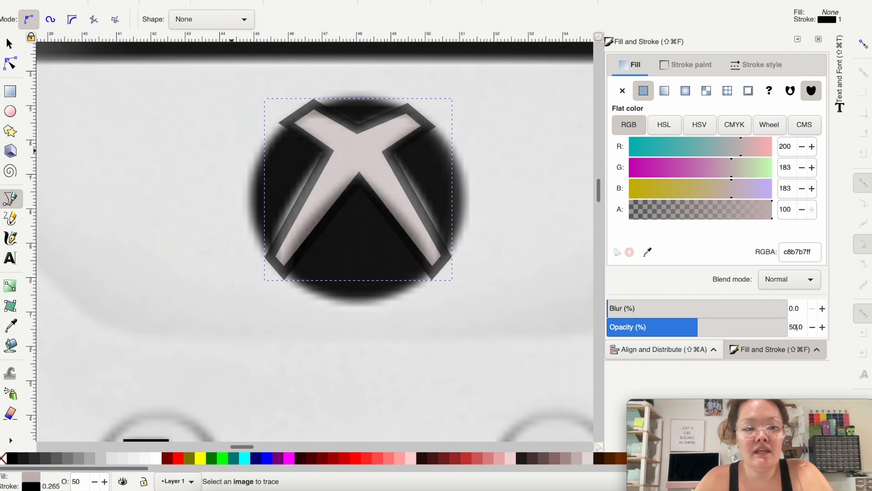
# Step: Remove the X shape's stroke and bend the outer side edges of its upper and lower arms to follow the logo's curves
pyautogui.rightClick(31, 488)
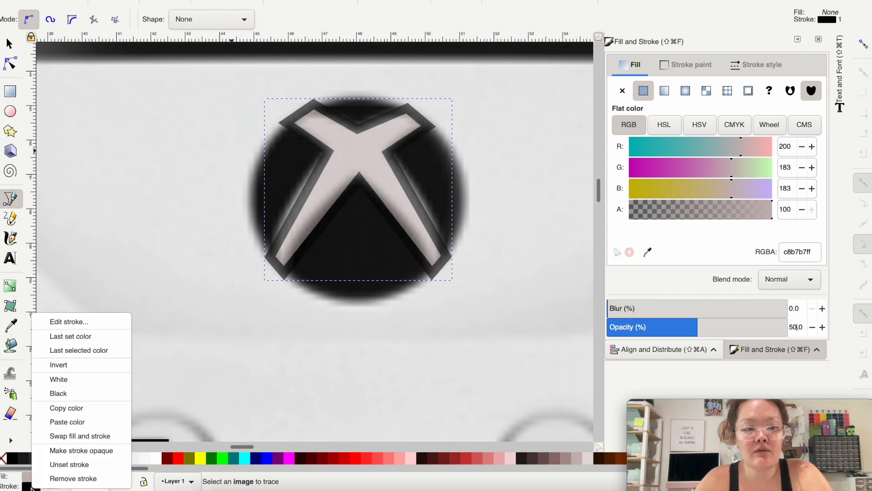
pyautogui.click(63, 479)
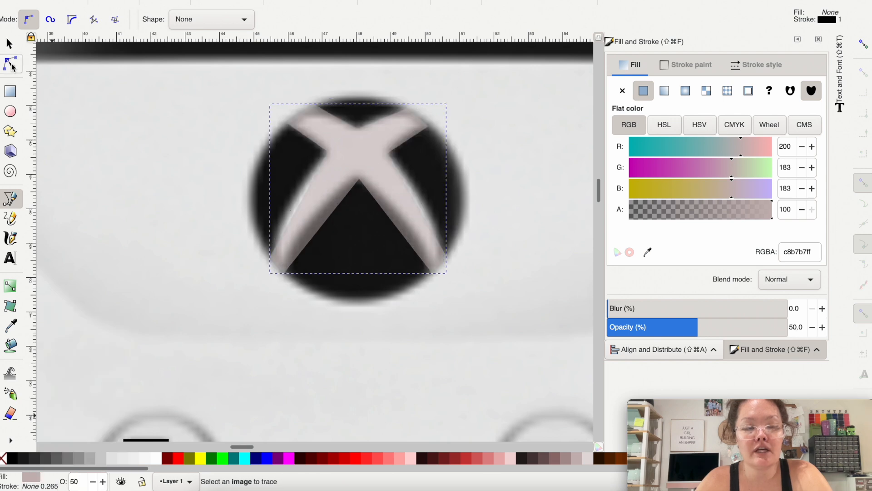
pyautogui.click(12, 64)
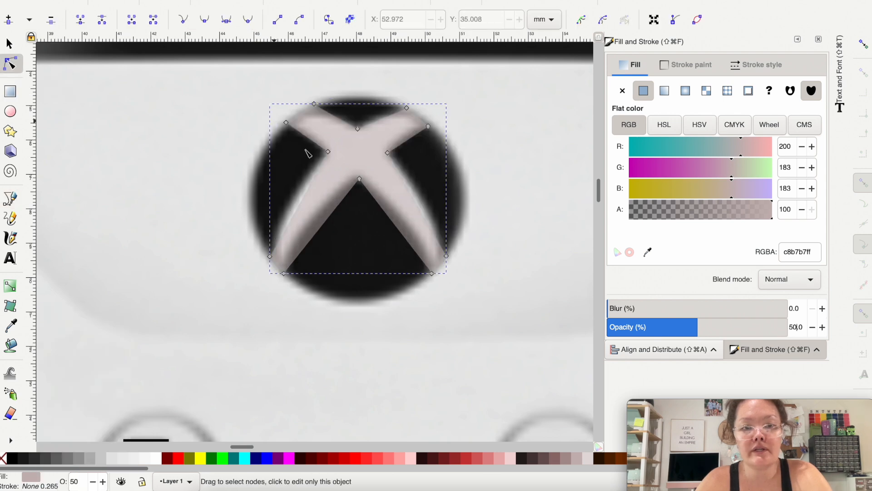
pyautogui.scroll(1, 307, 153)
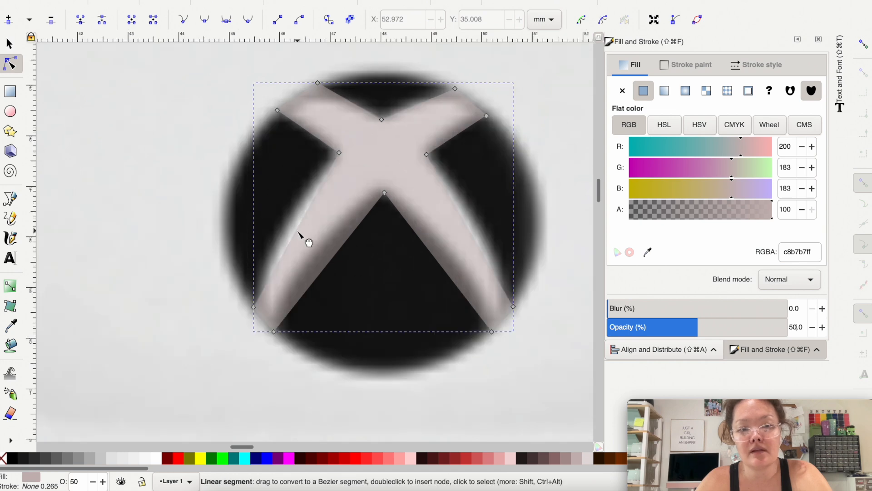
pyautogui.moveTo(472, 232); pyautogui.dragTo(477, 228)
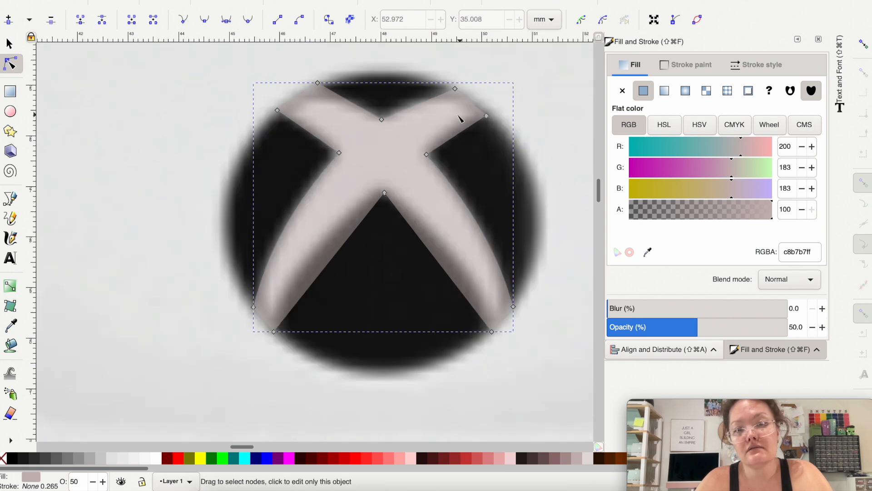
pyautogui.moveTo(462, 133); pyautogui.dragTo(458, 130)
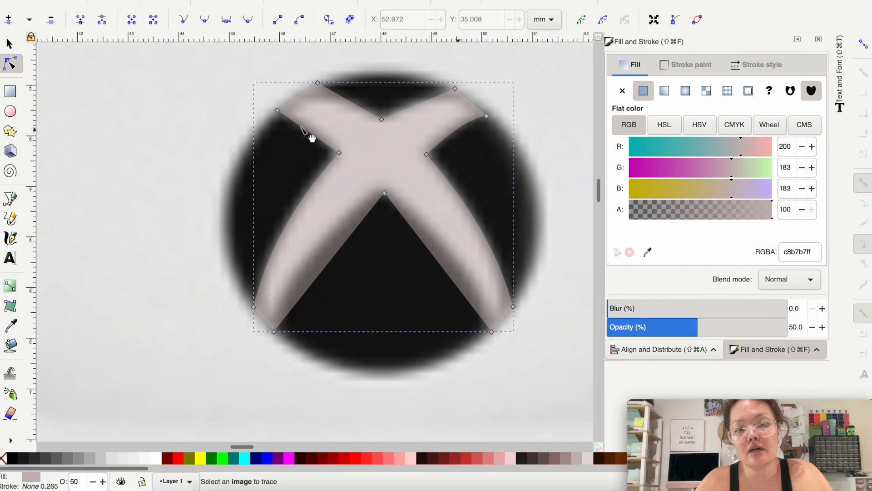
pyautogui.moveTo(302, 124); pyautogui.dragTo(307, 126)
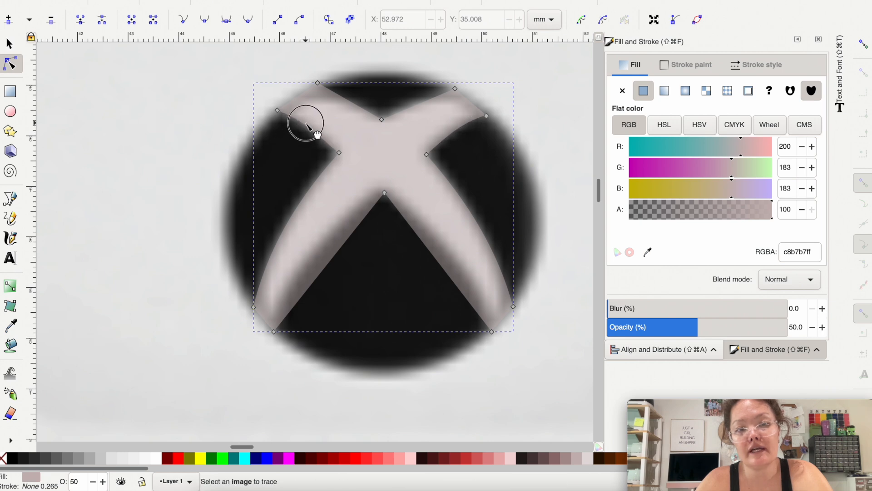
# Step: Curve the inner edges of the X's two lower legs and move the upper-left arm's tip node to about X 46.539, Y 25.077 mm
pyautogui.moveTo(410, 224); pyautogui.dragTo(416, 220)
pyautogui.moveTo(328, 264); pyautogui.dragTo(322, 259)
pyautogui.moveTo(459, 278); pyautogui.dragTo(461, 276)
pyautogui.moveTo(318, 82); pyautogui.dragTo(307, 89)
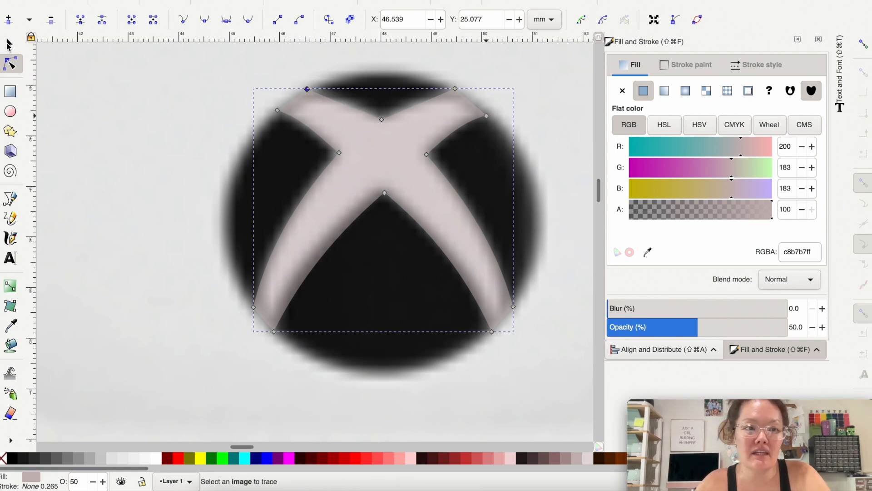
# Step: Fill the X shape with red ff0000ff and set its opacity to 100%
pyautogui.click(9, 44)
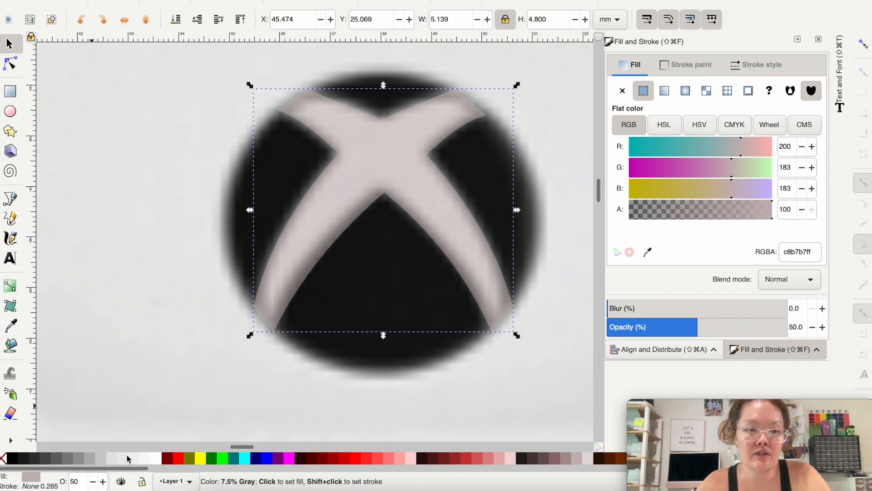
pyautogui.click(358, 458)
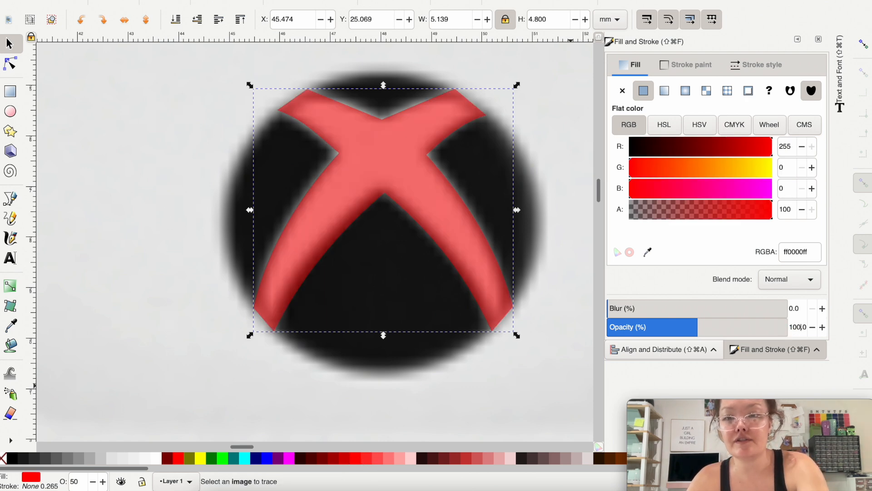
pyautogui.press('Return')
pyautogui.scroll(-9, 391, 361)
pyautogui.scroll(3, 297, 179)
pyautogui.scroll(3, 298, 180)
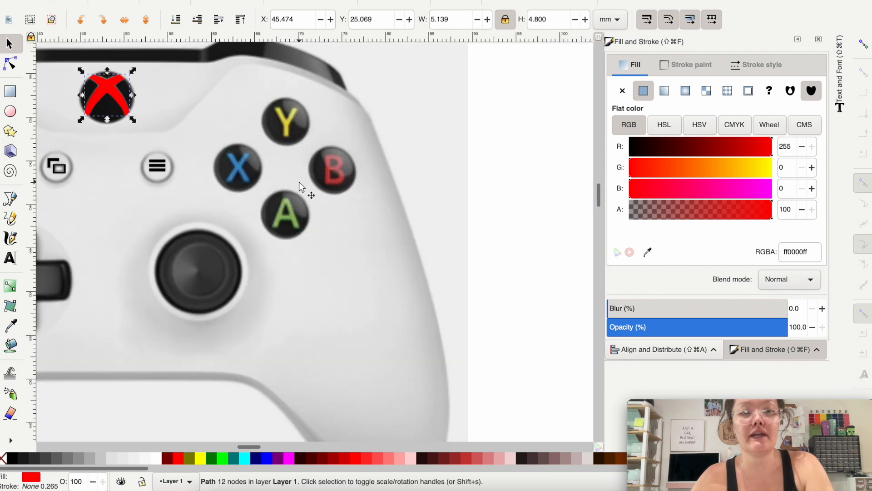
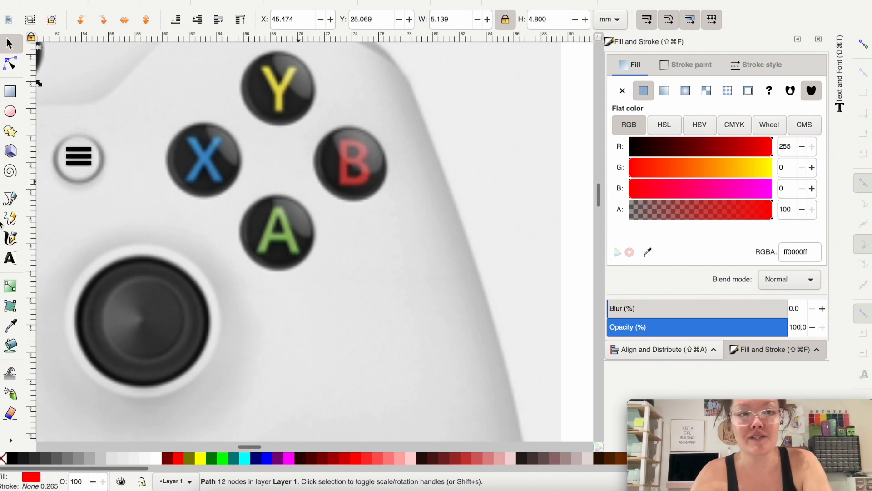
# Step: Add a text object with the letter A on the canvas just below the green A button
pyautogui.click(10, 259)
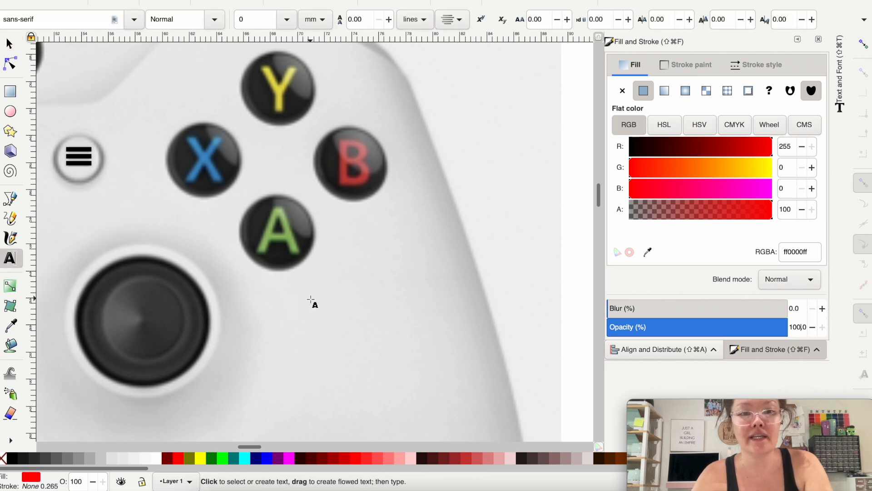
pyautogui.click(311, 299)
pyautogui.write('A')
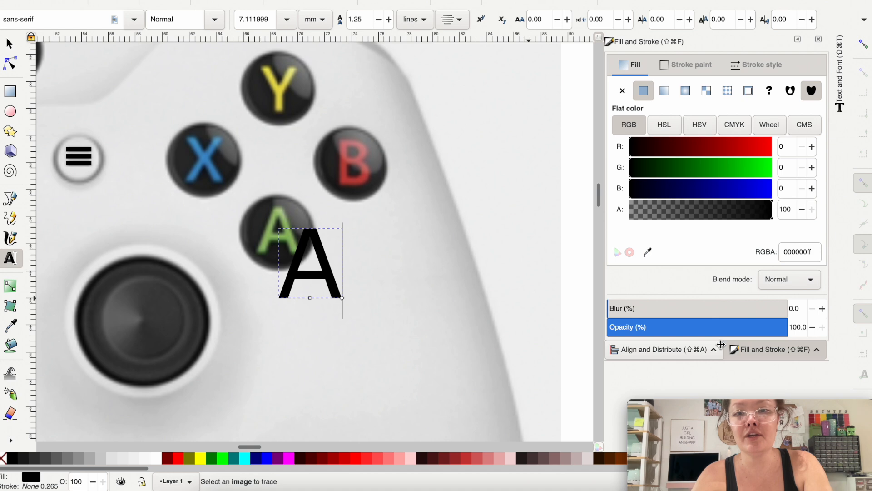
# Step: Change the font of the new letter A to Arial Black
pyautogui.click(839, 82)
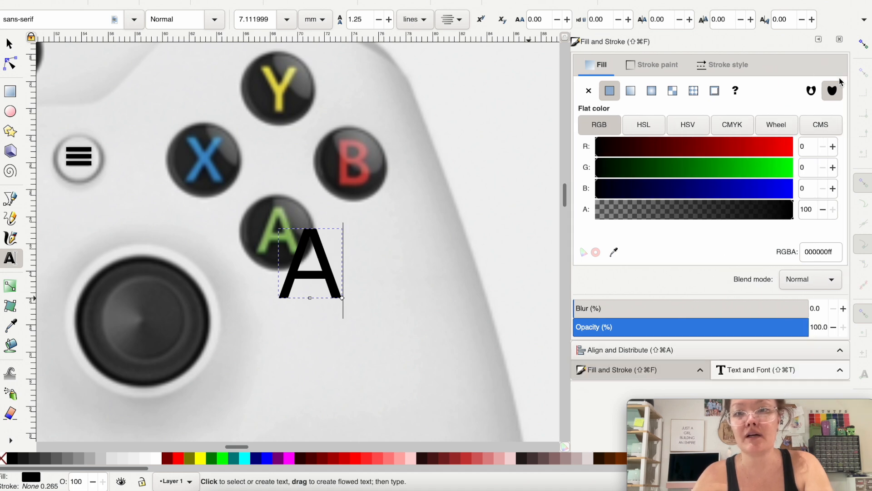
pyautogui.click(739, 373)
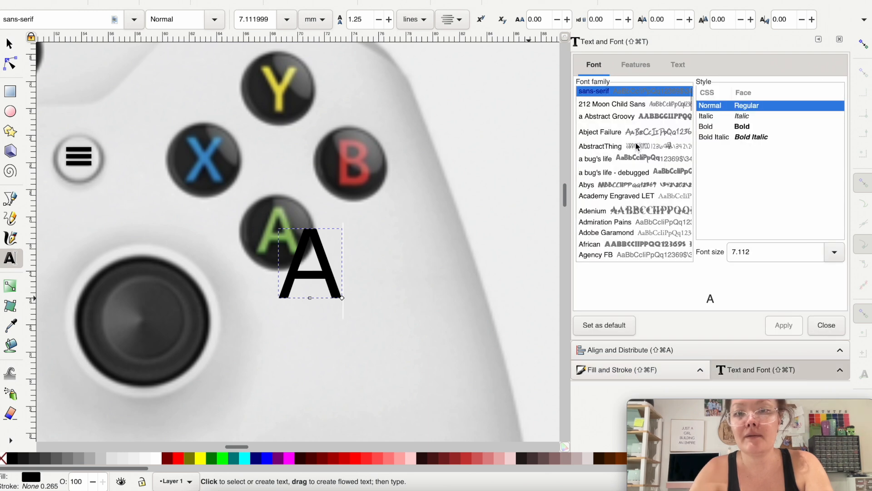
pyautogui.scroll(-3, 637, 146)
pyautogui.scroll(-10, 637, 146)
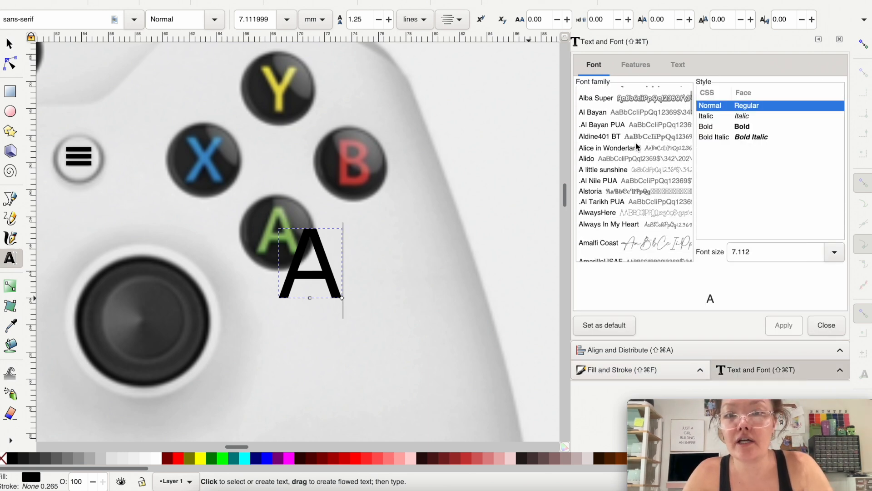
pyautogui.click(635, 145)
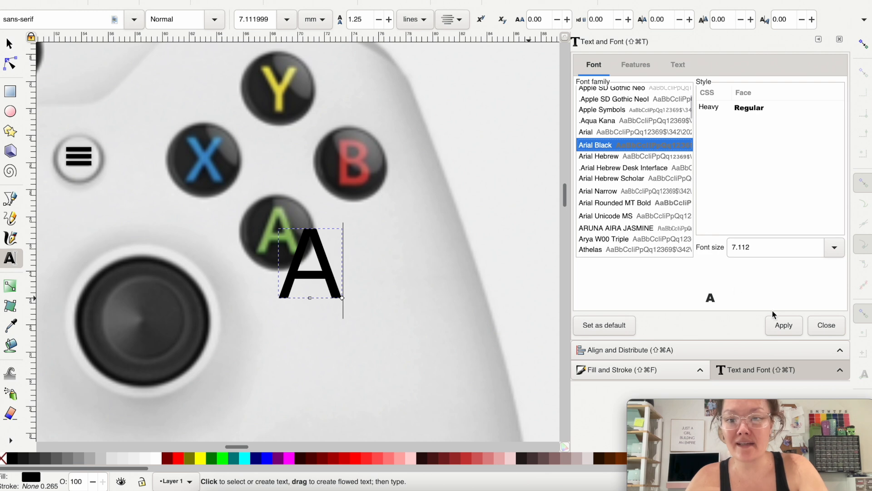
pyautogui.click(784, 325)
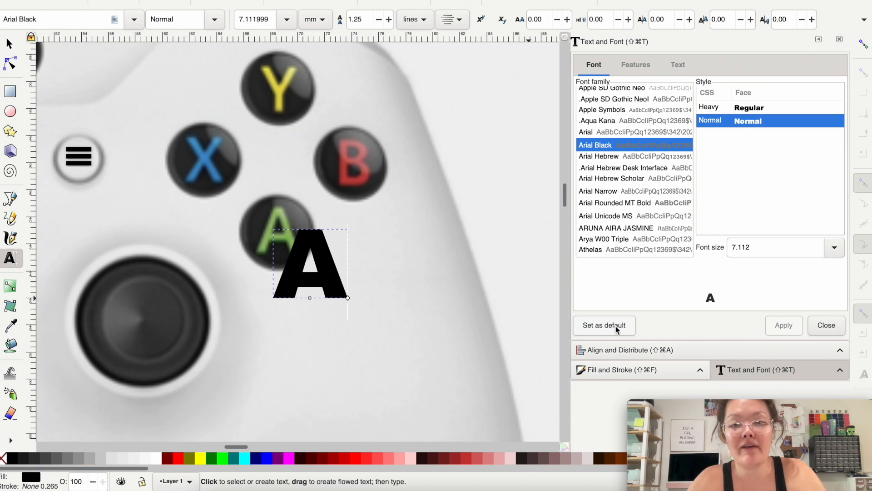
# Step: Fill the letter A with green and scale it to about 2.828 by 3.244 mm over the A button's letter
pyautogui.click(211, 458)
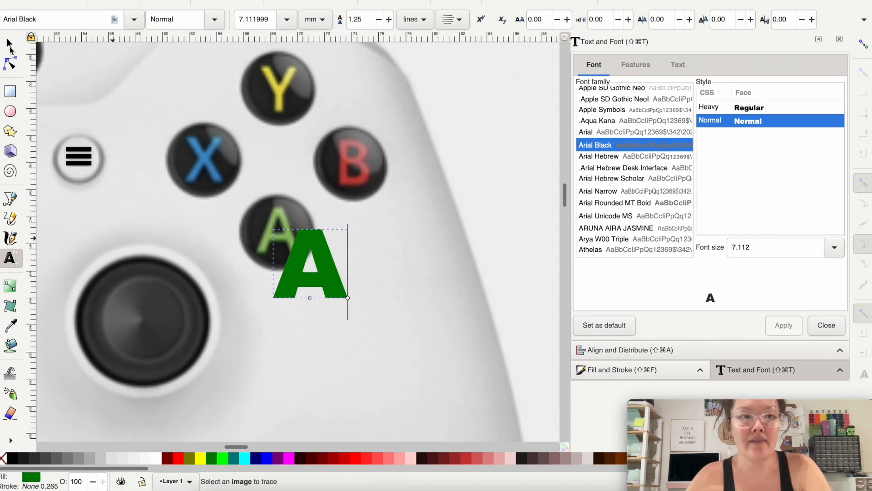
pyautogui.click(9, 44)
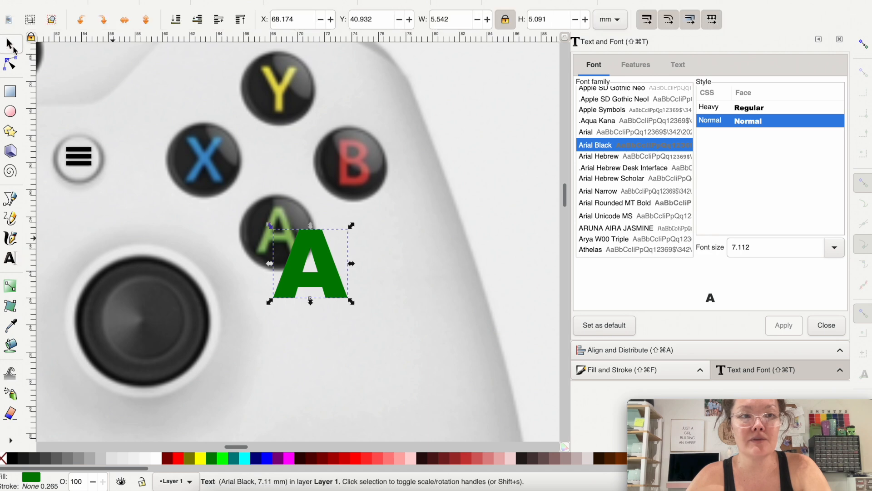
pyautogui.moveTo(351, 301); pyautogui.dragTo(313, 267)
pyautogui.moveTo(296, 248); pyautogui.dragTo(283, 231)
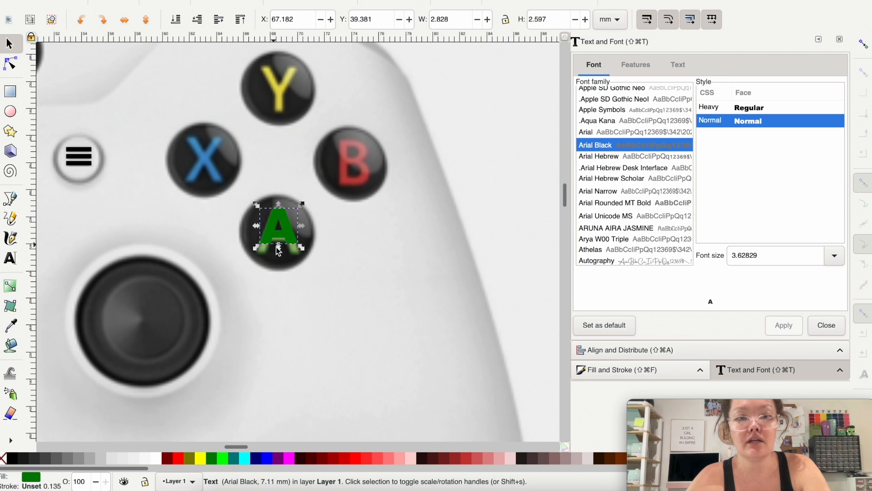
pyautogui.moveTo(278, 248); pyautogui.dragTo(278, 257)
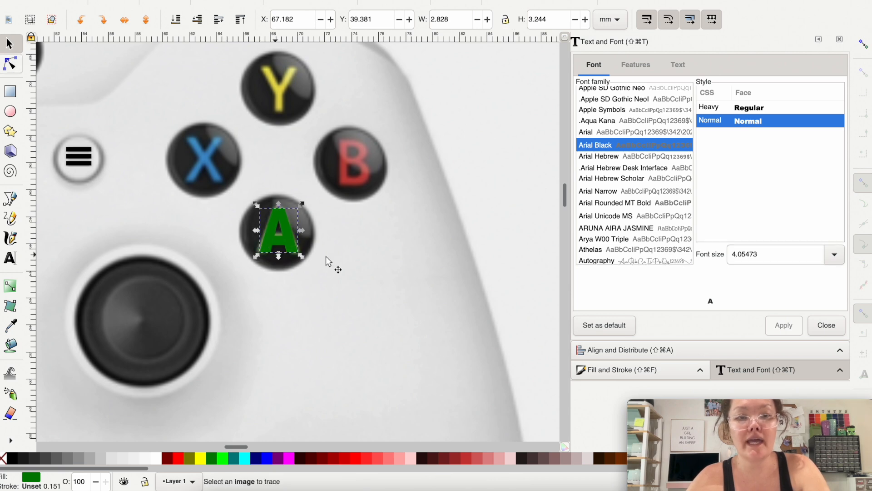
# Step: Duplicate the letter A onto the B button and change the copy's text to B
pyautogui.press('super+d')
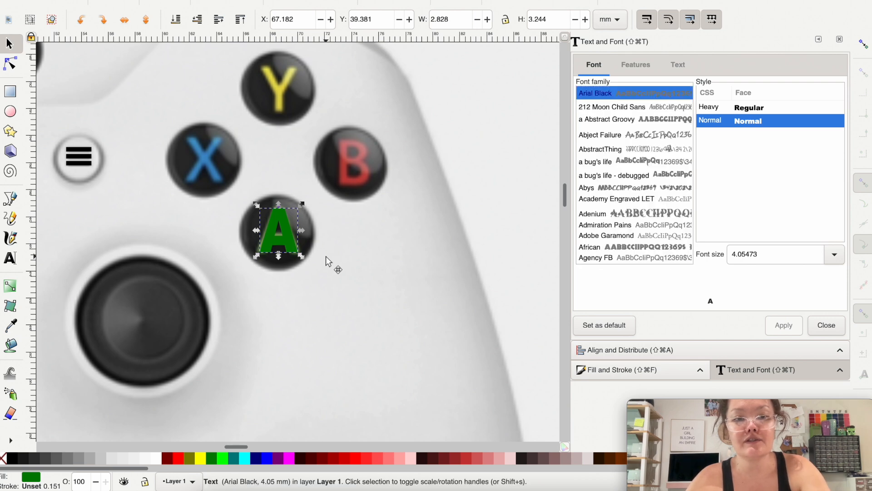
pyautogui.moveTo(278, 243); pyautogui.dragTo(342, 174)
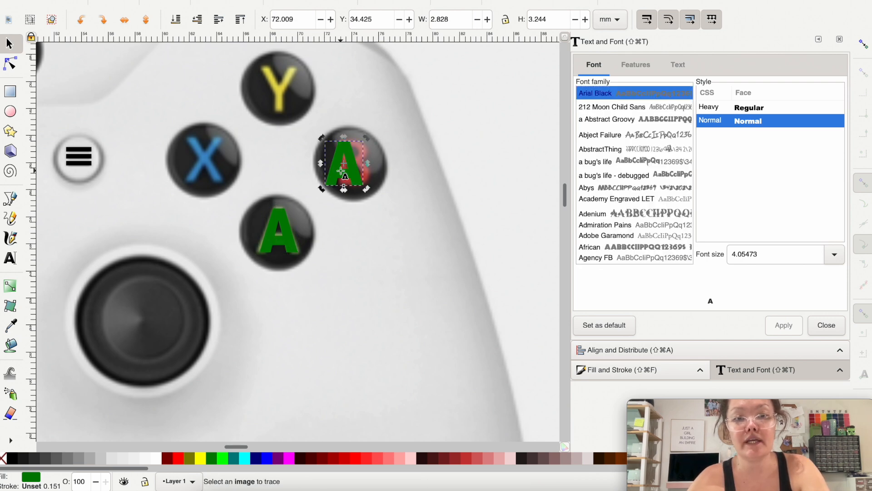
pyautogui.doubleClick(342, 174)
pyautogui.press('BackSpace')
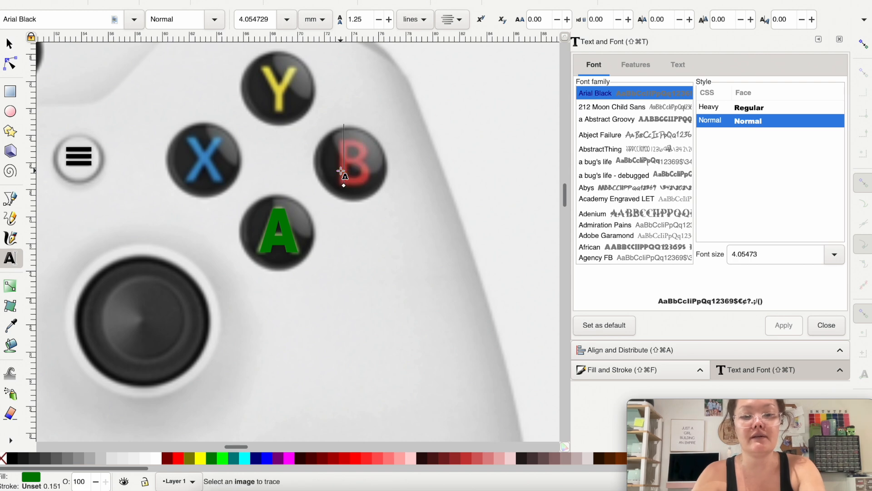
pyautogui.write('B')
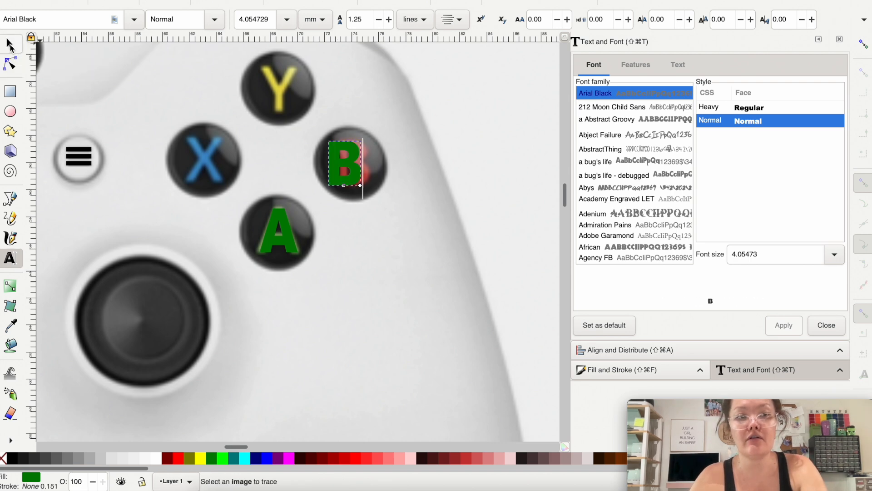
pyautogui.click(9, 44)
# Step: Place a duplicate of the letter B on the Y button and change its text to Y
pyautogui.moveTo(354, 175); pyautogui.dragTo(279, 89)
pyautogui.hotkey('ctrl', 'd')
pyautogui.press('t')
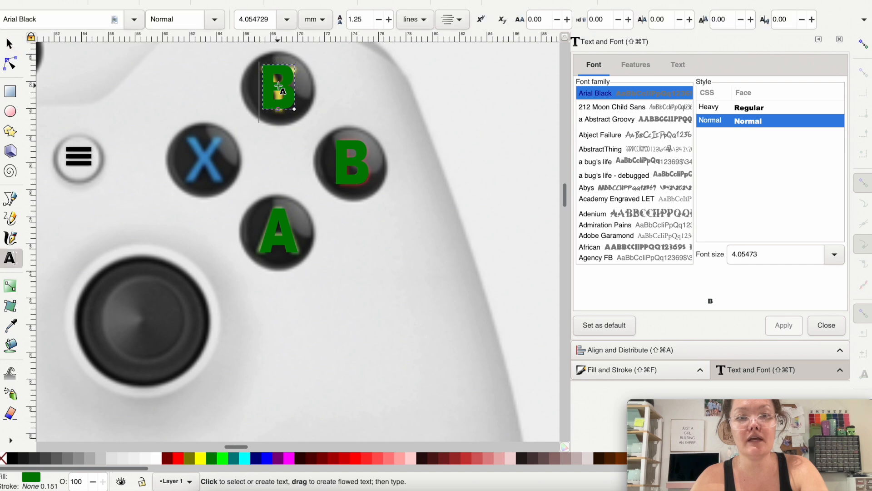
pyautogui.press('BackSpace')
pyautogui.write('Y')
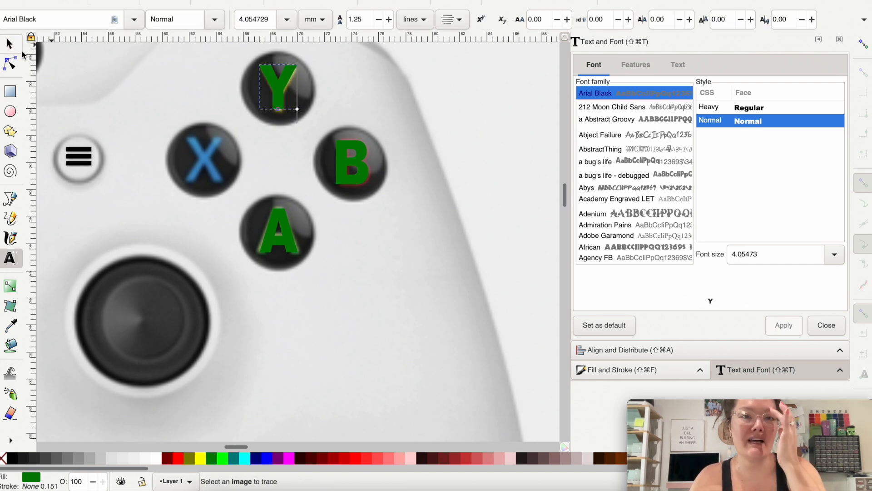
pyautogui.click(9, 44)
# Step: Place a duplicate of the letter Y on the X button and change its text to X
pyautogui.moveTo(277, 86); pyautogui.dragTo(204, 157)
pyautogui.press('super+d')
pyautogui.doubleClick(205, 157)
pyautogui.press('BackSpace')
pyautogui.write('X')
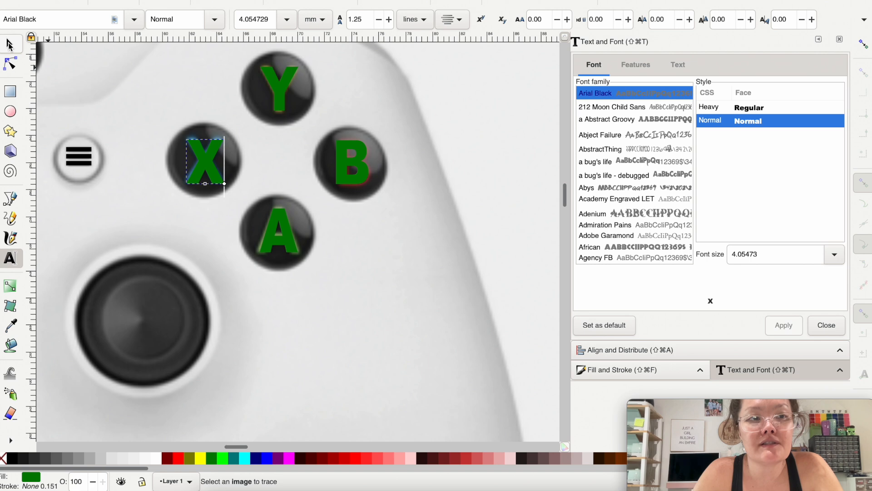
pyautogui.click(9, 44)
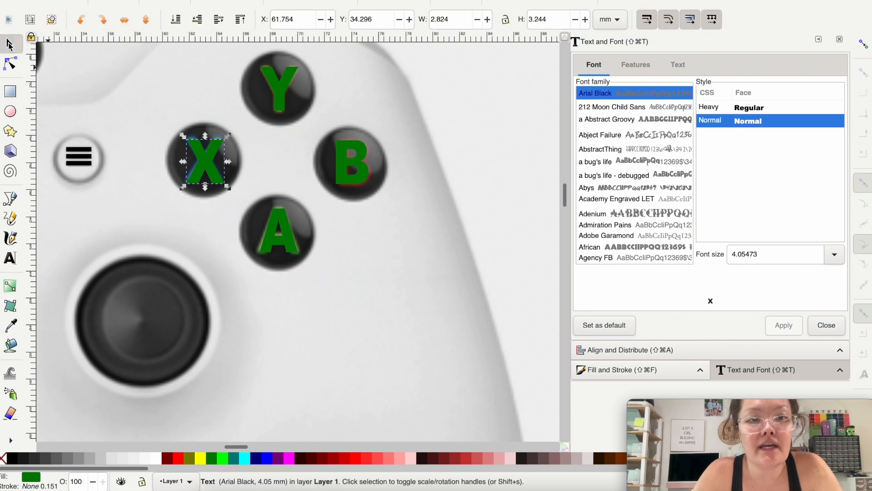
# Step: Fill the button letters with their colors: X blue, Y yellow and B red
pyautogui.click(267, 458)
pyautogui.click(281, 93)
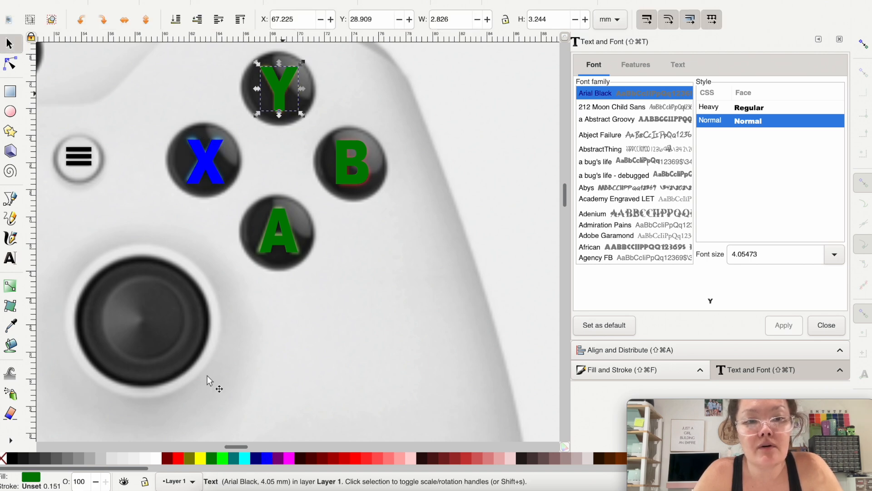
pyautogui.click(201, 458)
pyautogui.click(353, 182)
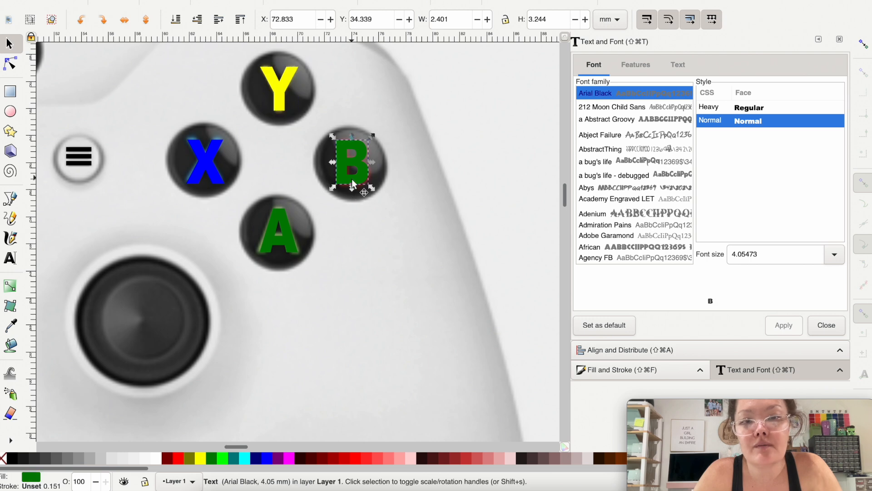
pyautogui.click(357, 458)
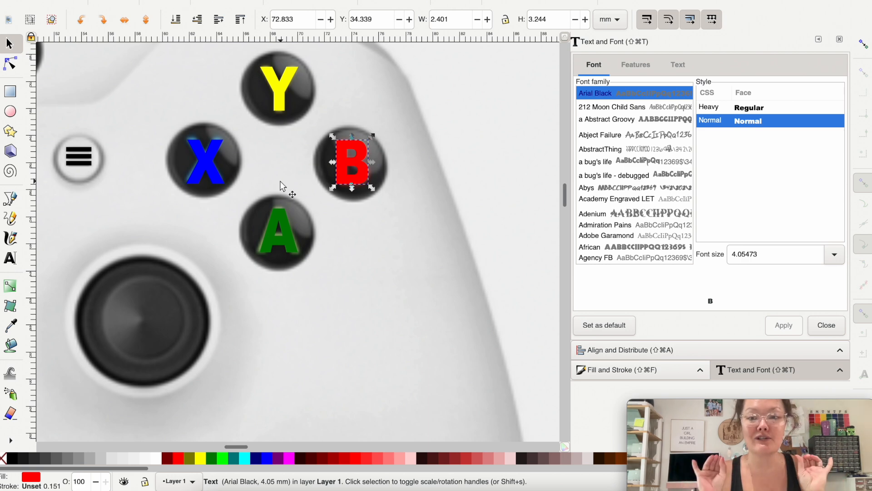
# Step: Select the four button letters A, B, X and Y together and convert them from text to paths
pyautogui.keyDown('shift'); pyautogui.click(284, 241); pyautogui.keyUp('shift')
pyautogui.keyDown('shift'); pyautogui.click(212, 162); pyautogui.keyUp('shift')
pyautogui.keyDown('shift'); pyautogui.click(285, 83); pyautogui.keyUp('shift')
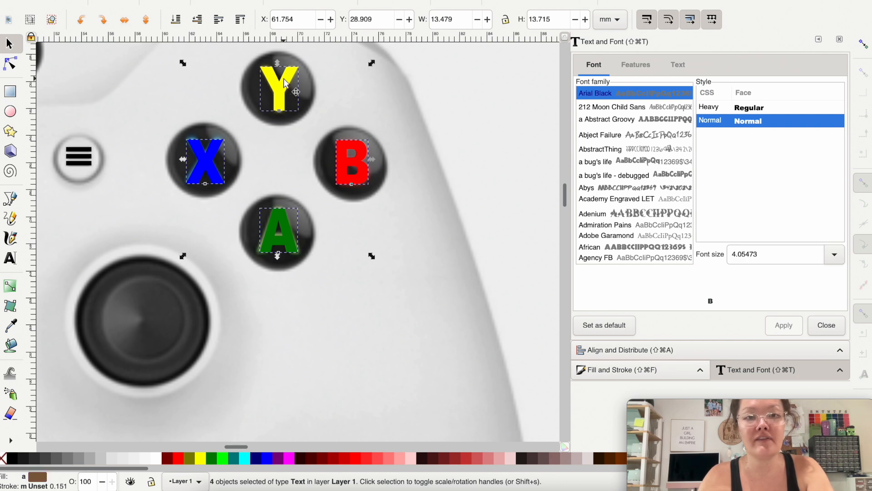
pyautogui.press('alt')
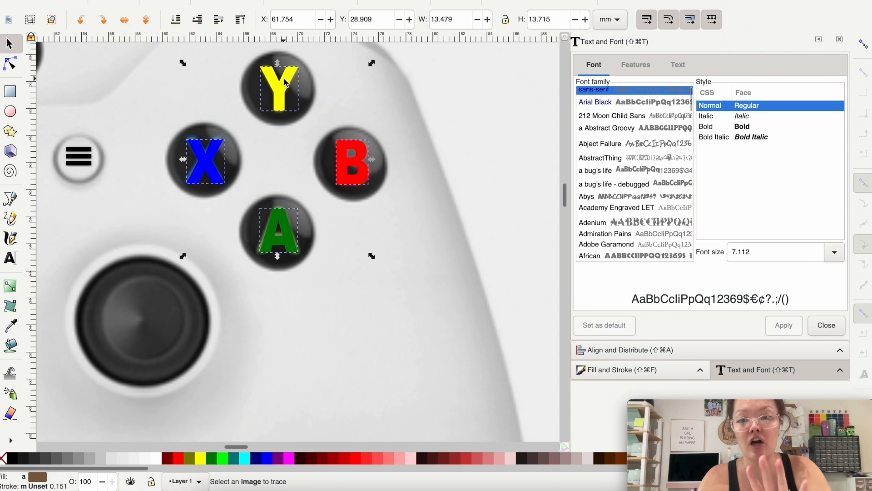
pyautogui.click(225, 7)
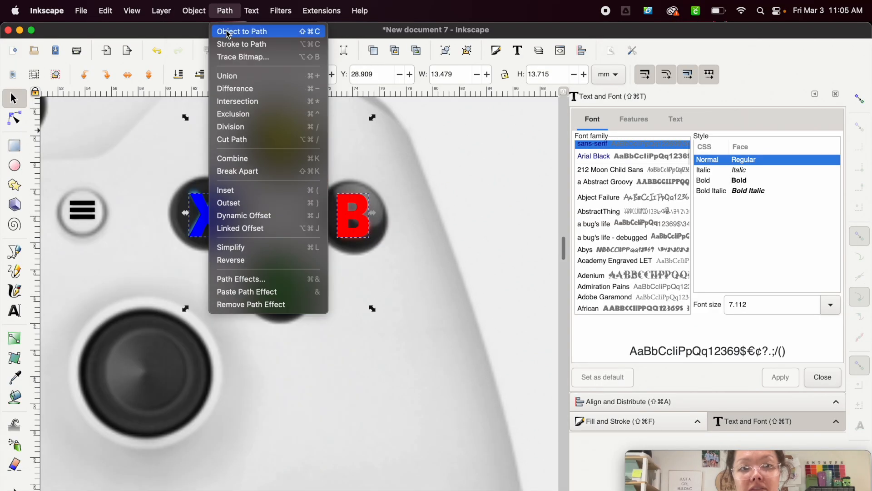
pyautogui.click(232, 12)
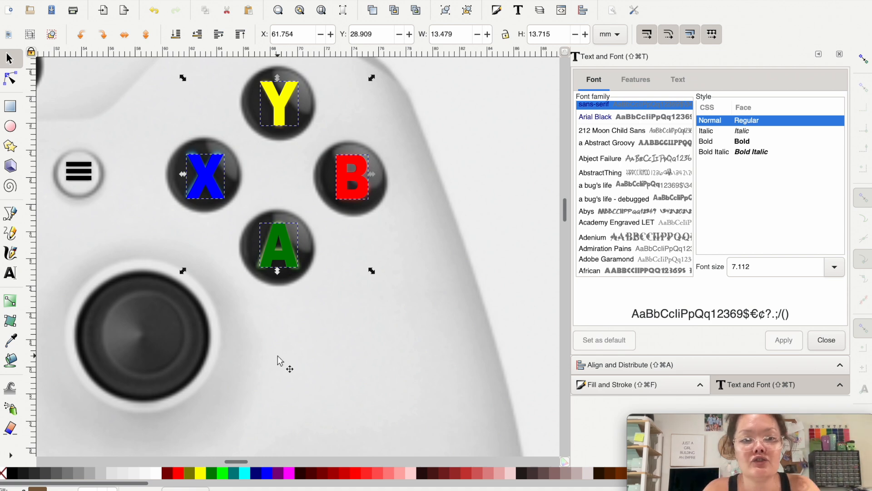
# Step: Move the controller reference image off the traced artwork to the empty area above the page
pyautogui.scroll(-10, 279, 359)
pyautogui.scroll(10, 273, 377)
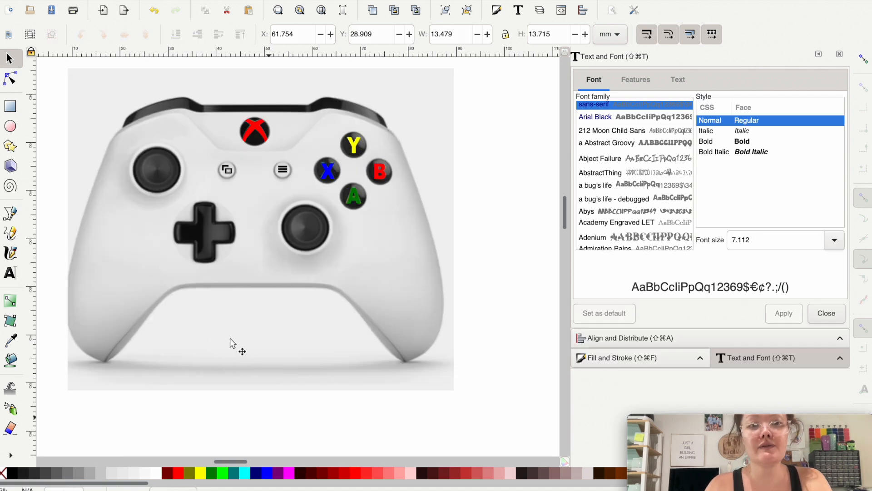
pyautogui.click(232, 344)
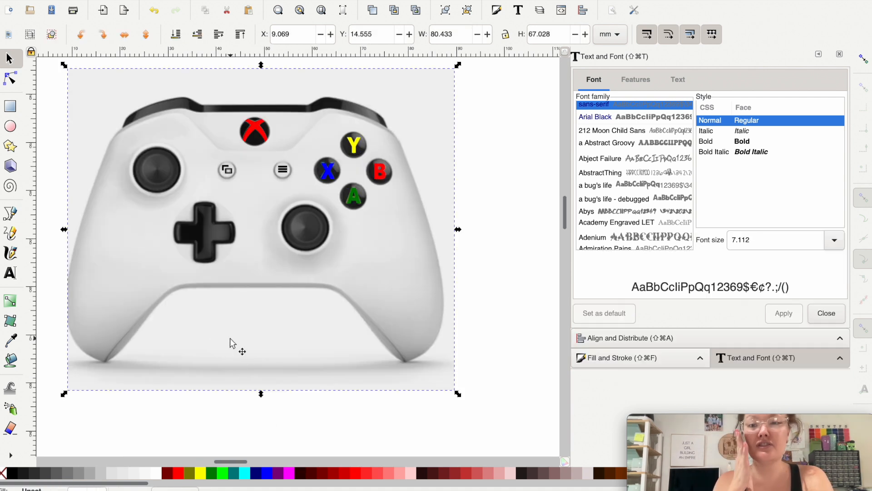
pyautogui.moveTo(232, 344)
pyautogui.mouseDown()
pyautogui.moveTo(230, 250)
pyautogui.moveTo(429, 173)
pyautogui.mouseUp()
pyautogui.scroll(-3, 429, 173)
# Step: Ungroup the traced controller artwork into its separate shapes and clear the selection
pyautogui.click(300, 334)
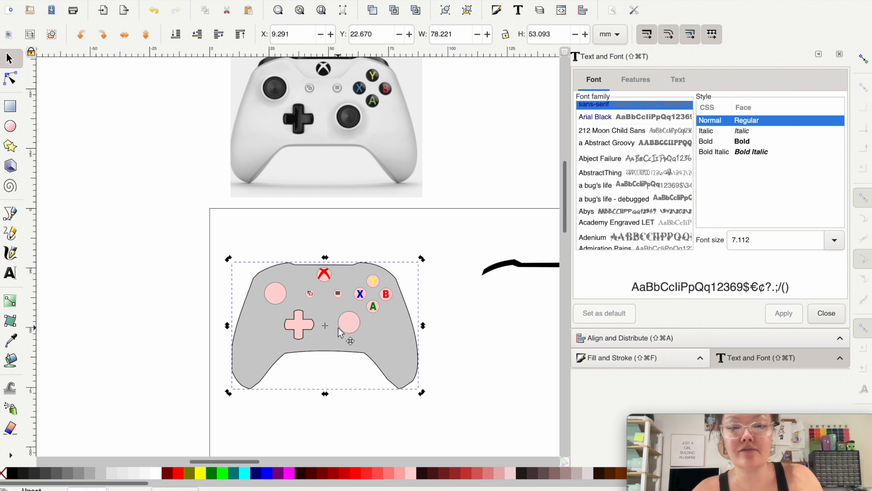
pyautogui.press('super+shift+g')
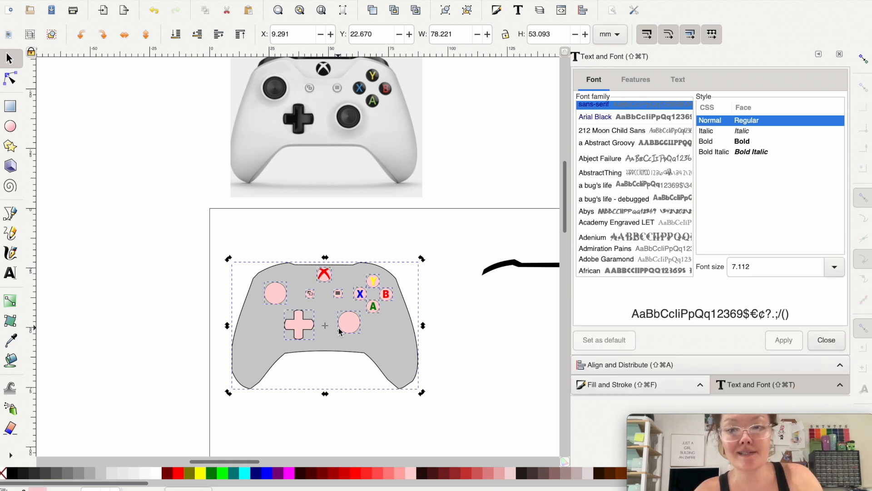
pyautogui.scroll(-1, 321, 361)
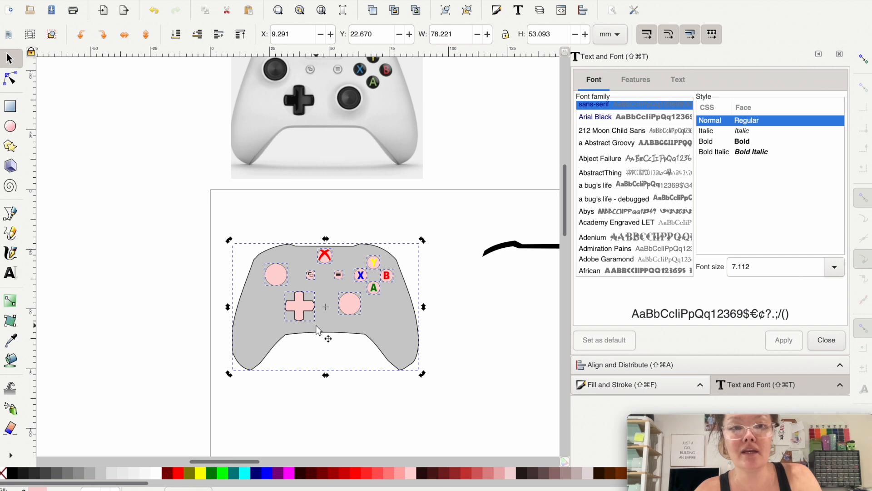
pyautogui.scroll(1, 317, 326)
pyautogui.scroll(1, 317, 326)
pyautogui.click(149, 312)
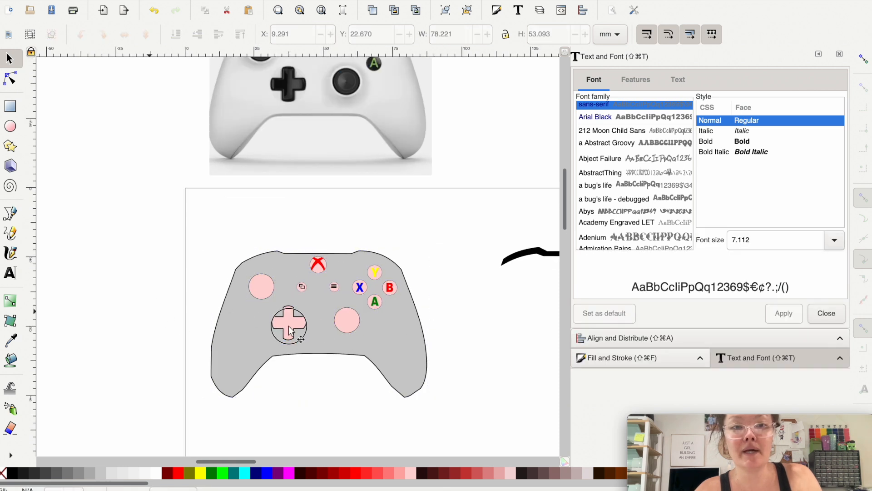
# Step: Fill the D-pad cross and both thumbstick circles with black
pyautogui.click(289, 331)
pyautogui.keyDown('shift'); pyautogui.click(345, 323); pyautogui.keyUp('shift')
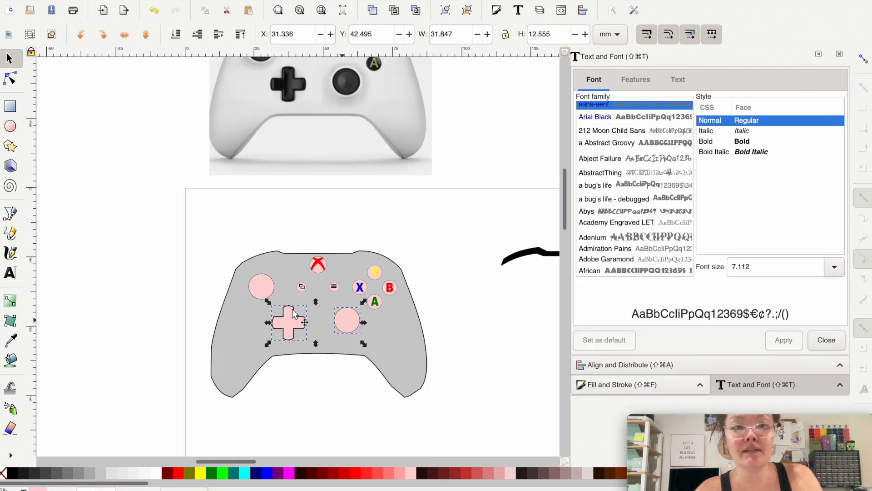
pyautogui.keyDown('shift'); pyautogui.click(260, 298); pyautogui.keyUp('shift')
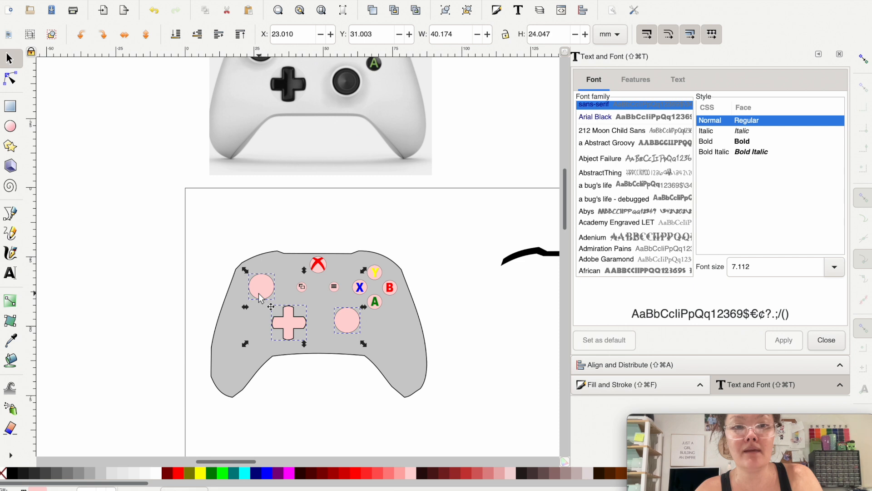
pyautogui.click(15, 476)
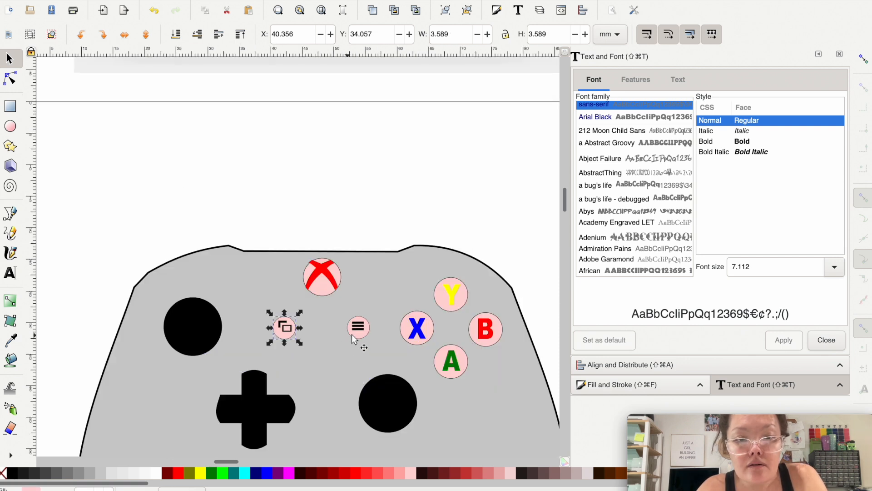
# Step: Fill the two small centre button circles with white, and recolor the Xbox button as a white X on a black circle
pyautogui.keyDown('shift'); pyautogui.click(355, 339); pyautogui.keyUp('shift')
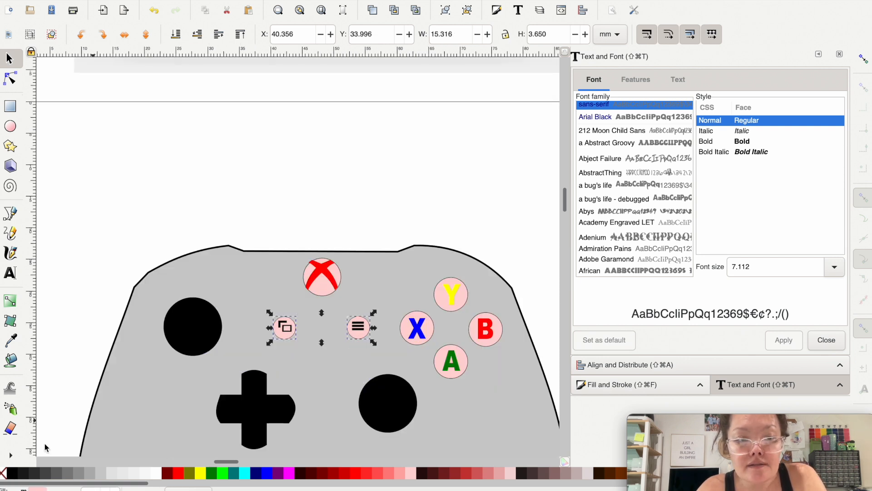
pyautogui.click(154, 475)
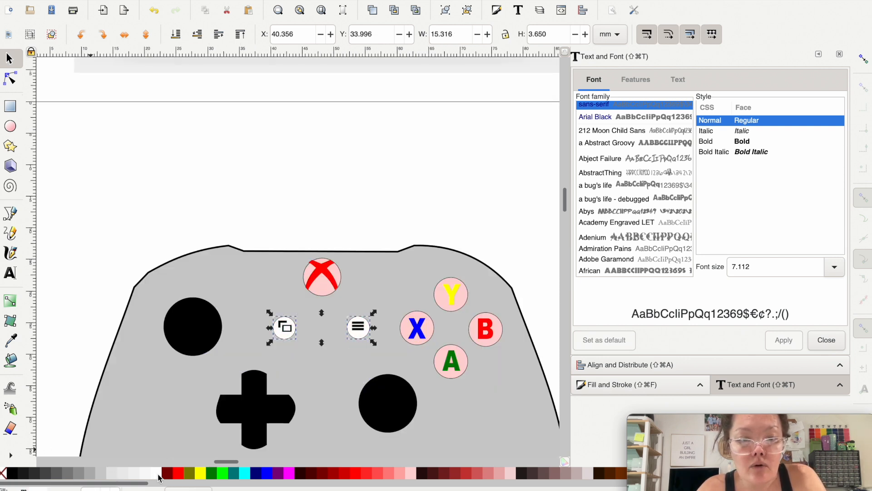
pyautogui.click(321, 297)
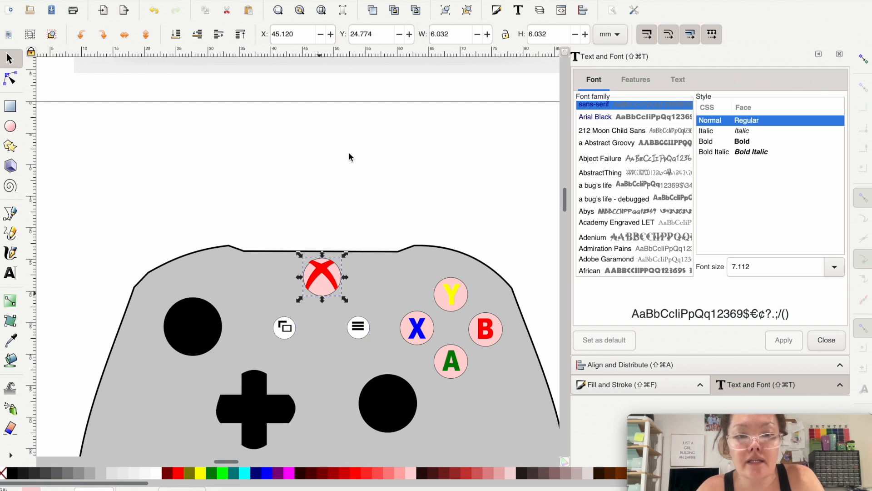
pyautogui.scroll(4, 350, 157)
pyautogui.scroll(-2, 360, 167)
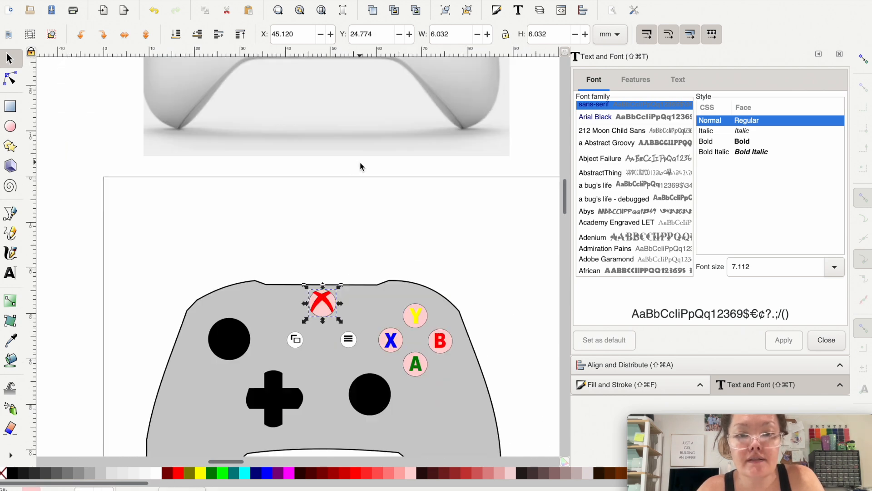
pyautogui.scroll(8, 360, 167)
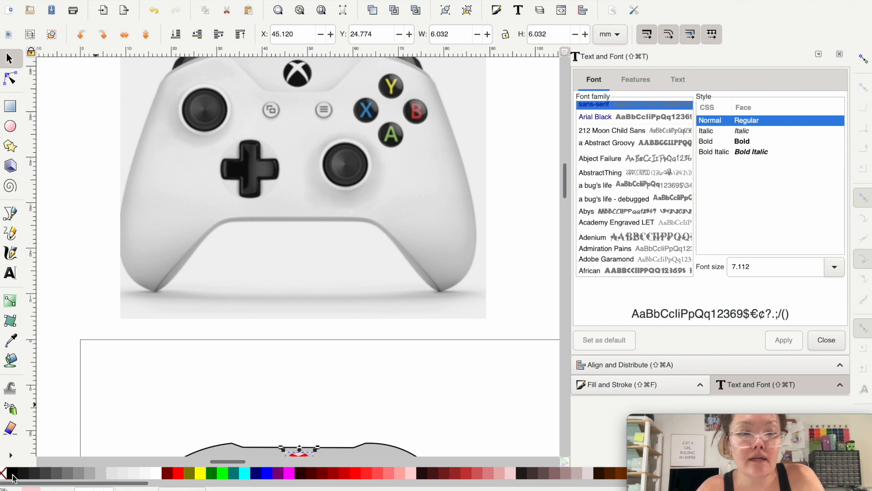
pyautogui.scroll(-1, 291, 436)
pyautogui.click(295, 443)
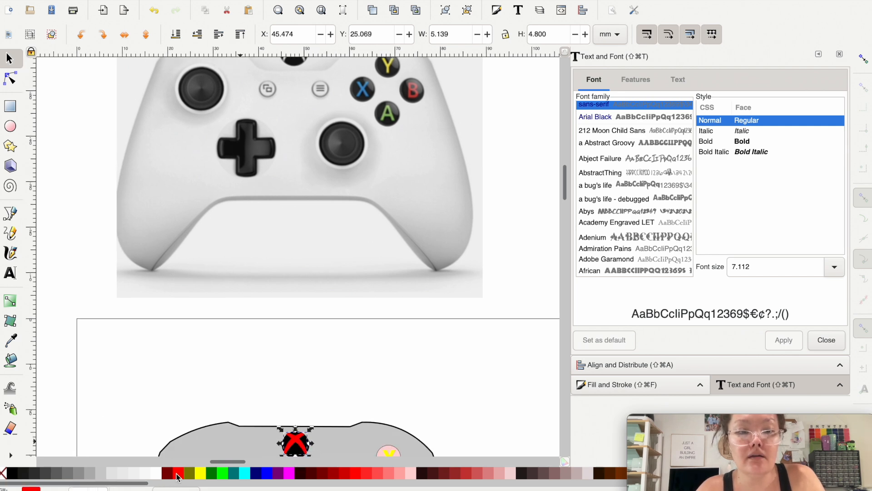
pyautogui.click(155, 474)
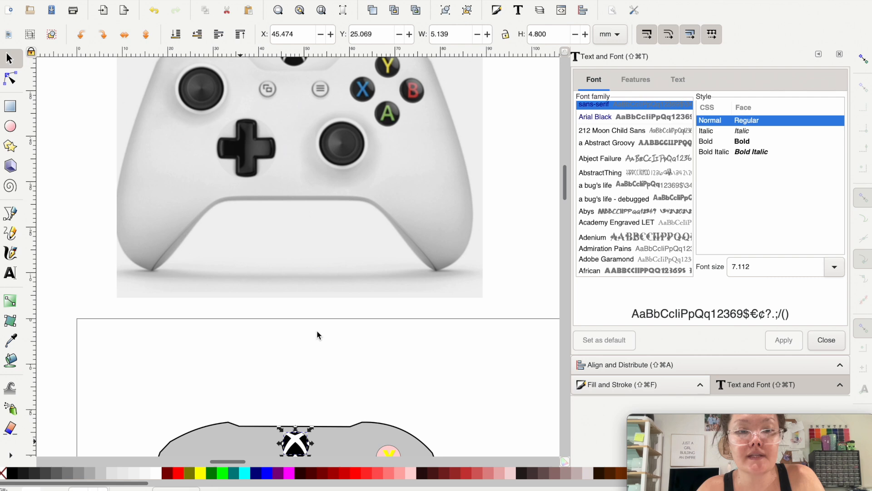
# Step: Fill the four circles behind the X, Y, B and A letters with black
pyautogui.scroll(1, 318, 334)
pyautogui.scroll(-3, 331, 268)
pyautogui.hscroll(2, 331, 268)
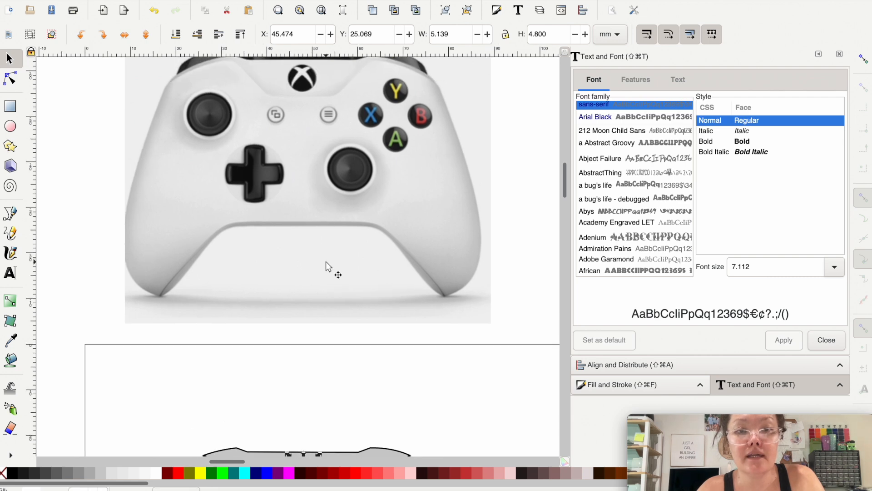
pyautogui.click(328, 417)
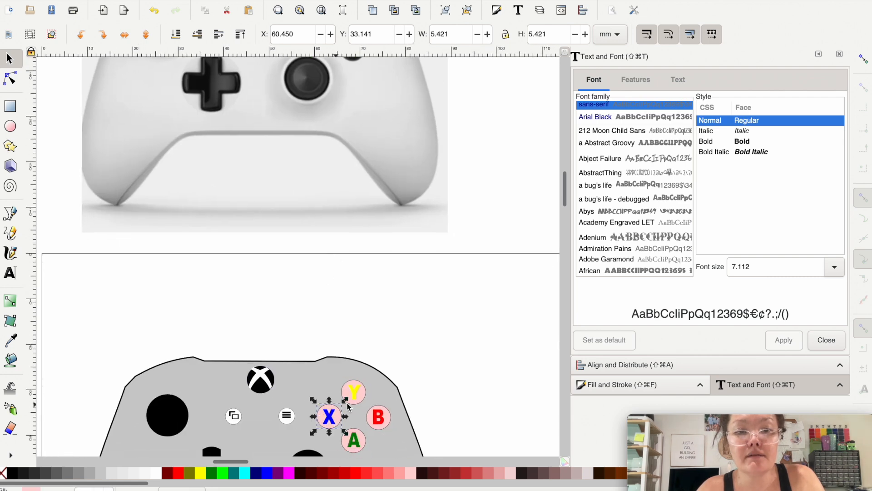
pyautogui.keyDown('shift'); pyautogui.click(364, 395); pyautogui.keyUp('shift')
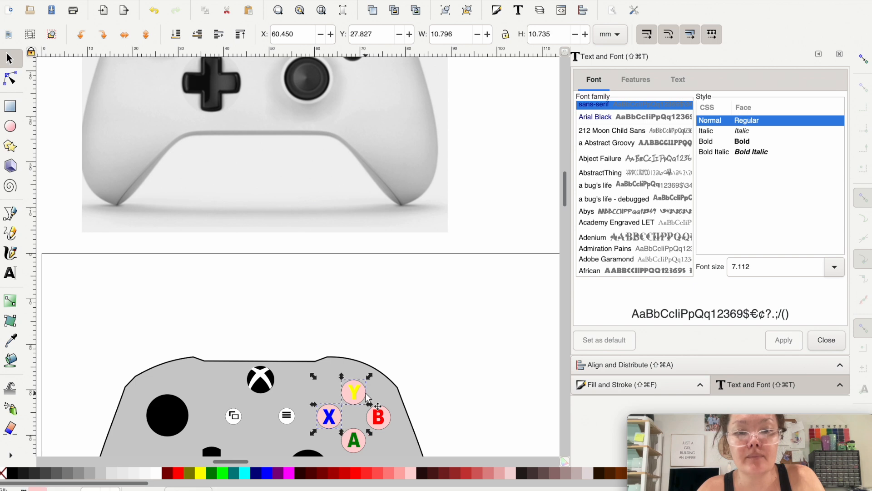
pyautogui.keyDown('shift'); pyautogui.click(378, 417); pyautogui.keyUp('shift')
pyautogui.keyDown('shift'); pyautogui.click(354, 440); pyautogui.keyUp('shift')
pyautogui.click(17, 476)
# Step: Move the black bumper strip onto the upper edge of the controller body and adjust its alignment
pyautogui.scroll(-1, 168, 333)
pyautogui.scroll(-1, 168, 333)
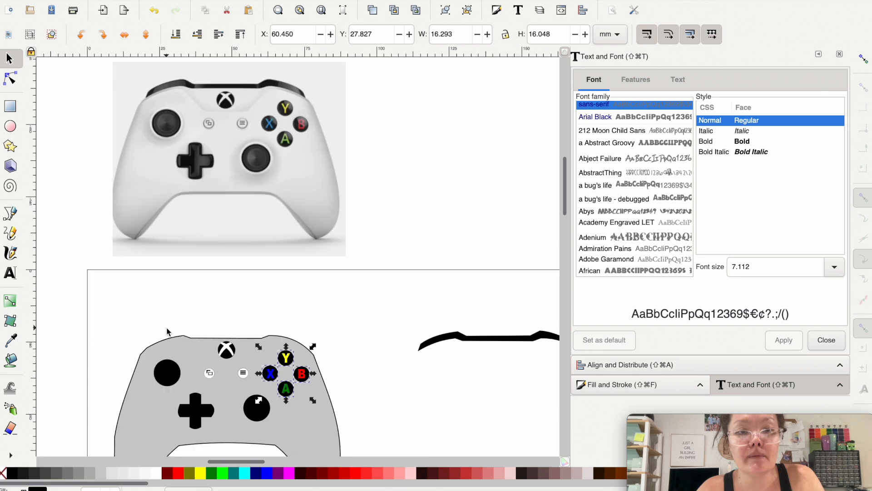
pyautogui.click(470, 347)
pyautogui.moveTo(469, 347); pyautogui.dragTo(195, 330)
pyautogui.scroll(-4, 185, 338)
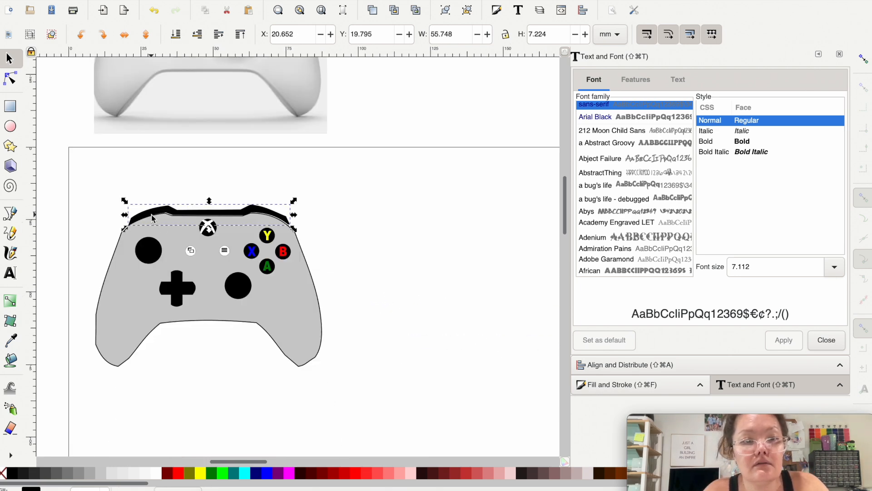
pyautogui.scroll(3, 152, 213)
pyautogui.moveTo(152, 213); pyautogui.dragTo(150, 214)
pyautogui.click(157, 148)
pyautogui.scroll(-2, 156, 148)
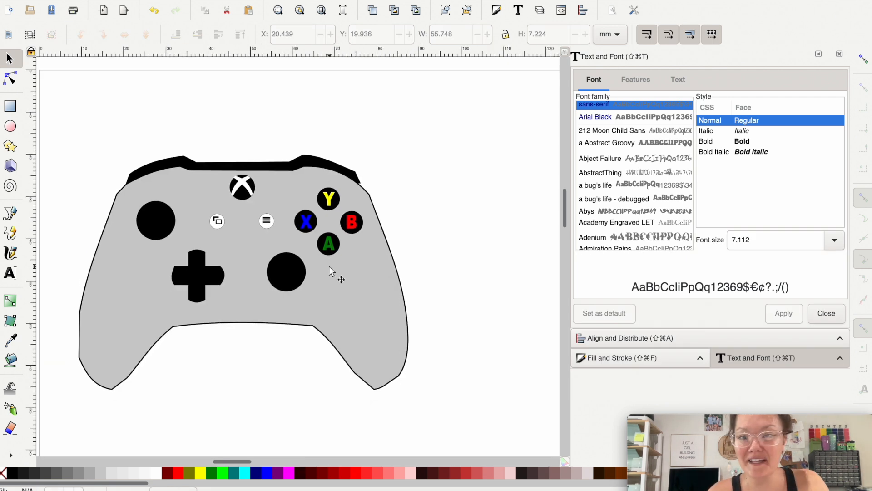
# Step: Give all the controller artwork a black stroke with a width of 0.1, and clear the selection
pyautogui.scroll(-1, 479, 434)
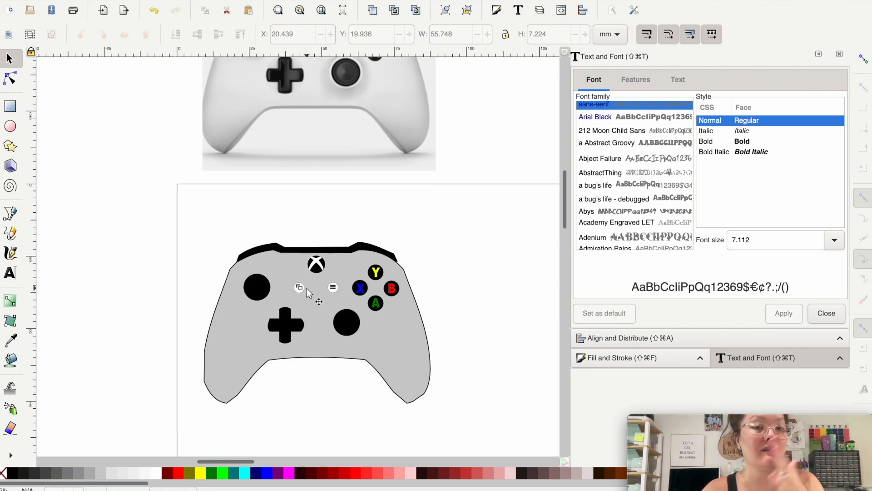
pyautogui.moveTo(489, 440)
pyautogui.mouseDown()
pyautogui.moveTo(353, 312)
pyautogui.moveTo(183, 190)
pyautogui.moveTo(169, 195)
pyautogui.mouseUp()
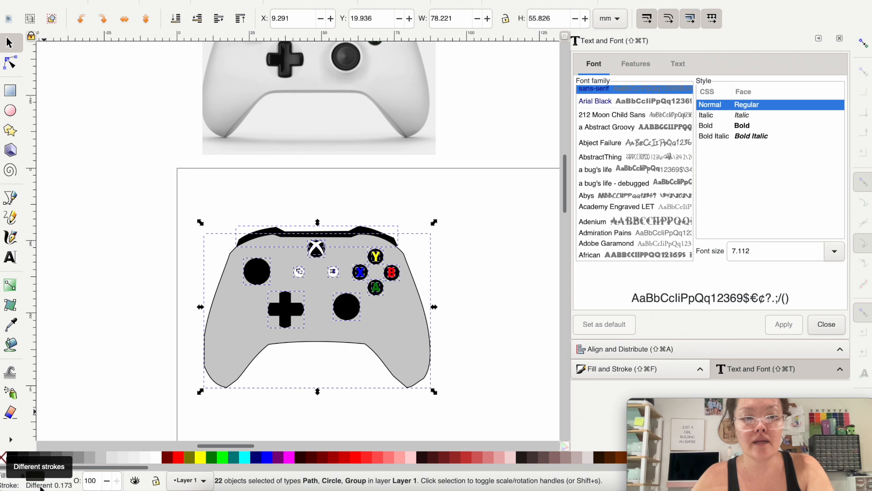
pyautogui.rightClick(27, 485)
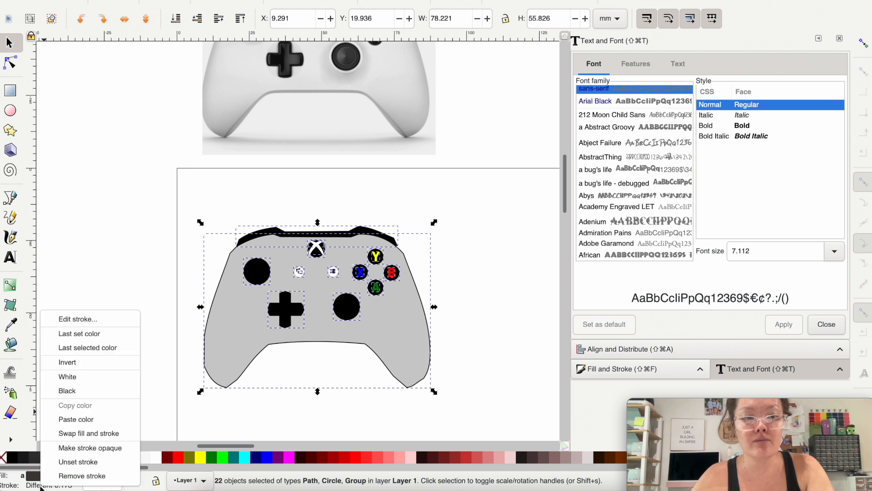
pyautogui.click(59, 391)
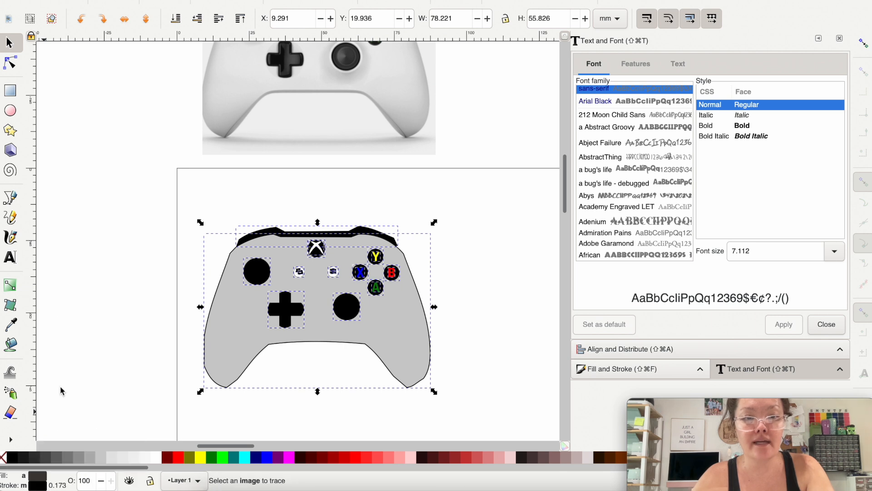
pyautogui.rightClick(58, 485)
pyautogui.click(75, 463)
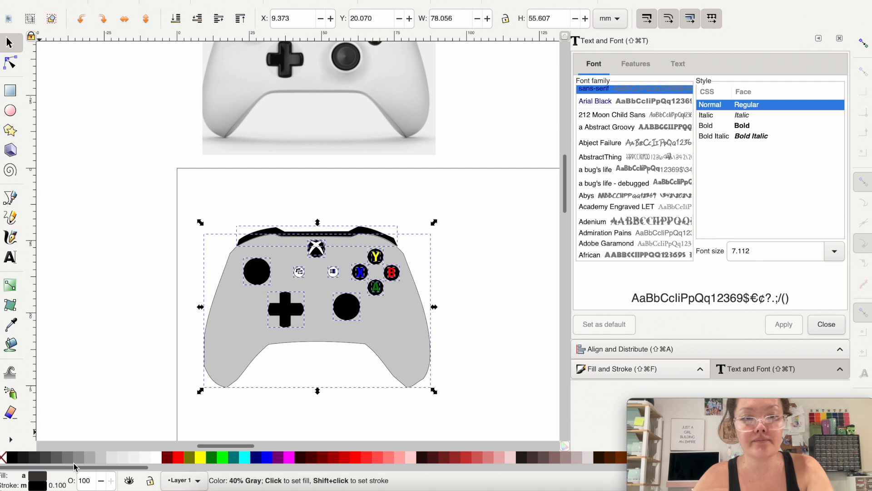
pyautogui.click(179, 302)
# Step: Shift the black bumper strip slightly down so it closes the gap along the controller body's upper edge
pyautogui.scroll(2, 345, 299)
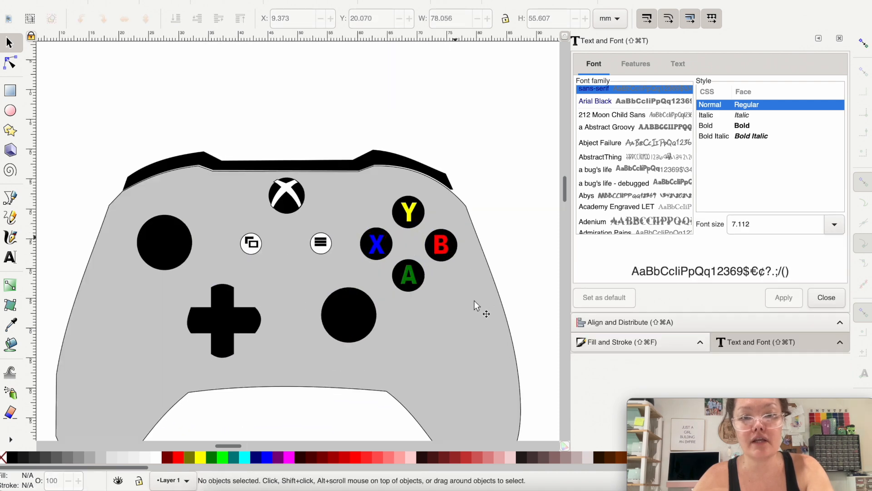
pyautogui.click(359, 164)
pyautogui.scroll(1, 372, 161)
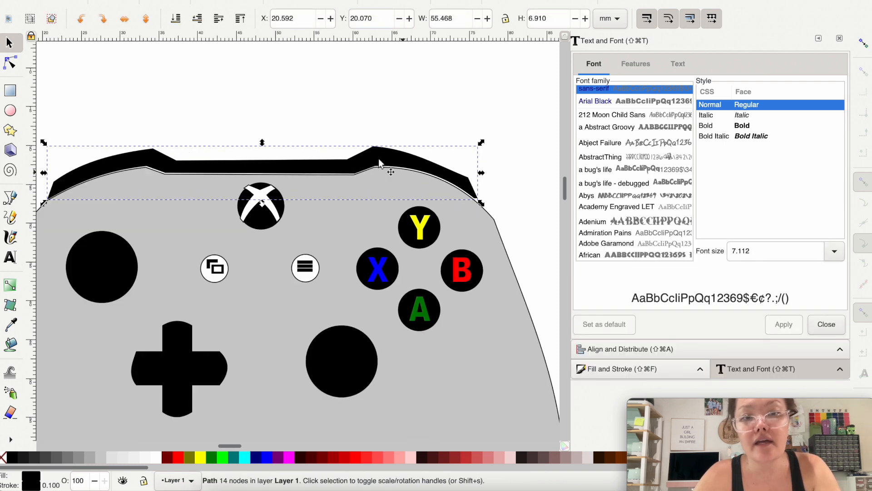
pyautogui.press('super+l')
pyautogui.press('super+z')
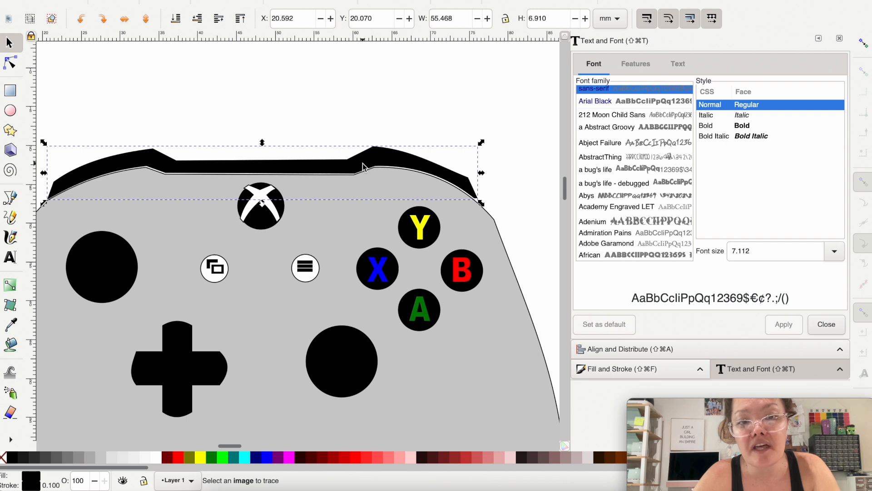
pyautogui.press('Down')
pyautogui.moveTo(362, 159); pyautogui.dragTo(363, 160)
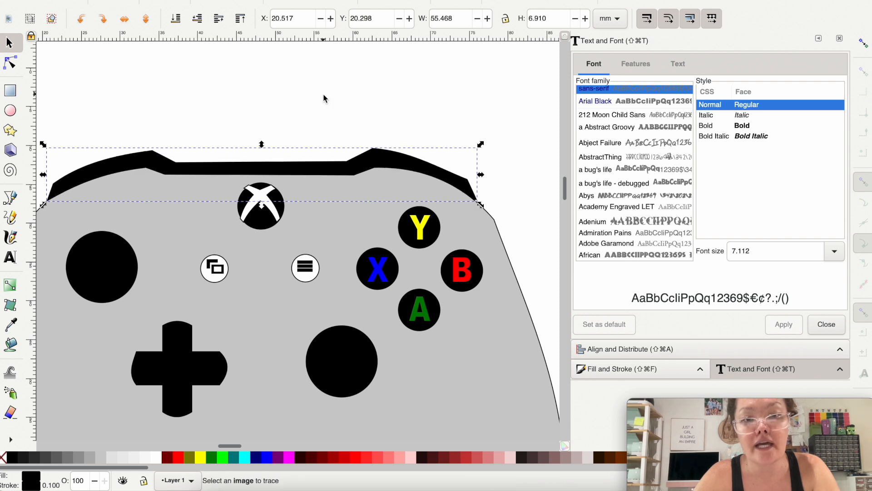
pyautogui.press('Escape')
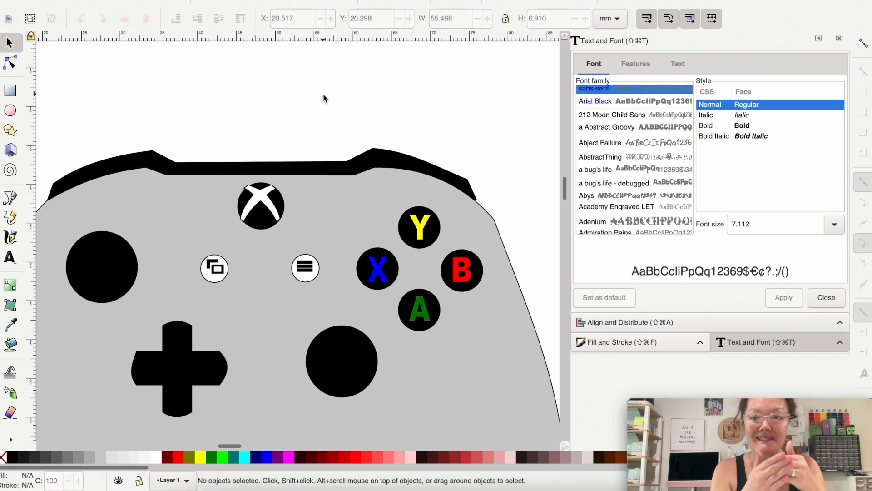
# Step: Fill the controller body shape with white and clear the selection
pyautogui.scroll(-2, 323, 98)
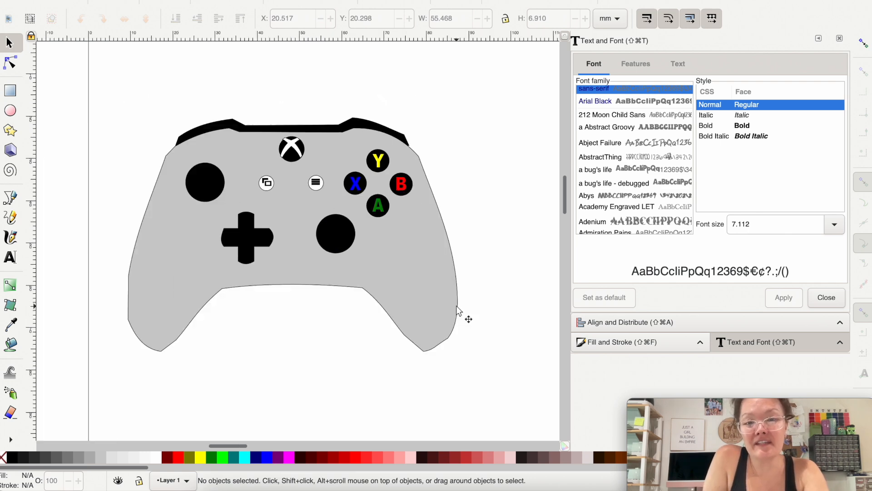
pyautogui.click(458, 310)
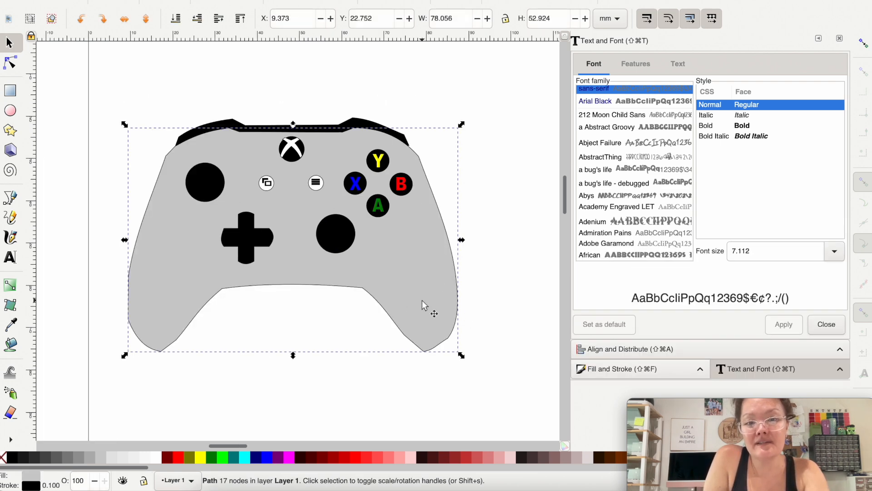
pyautogui.click(158, 457)
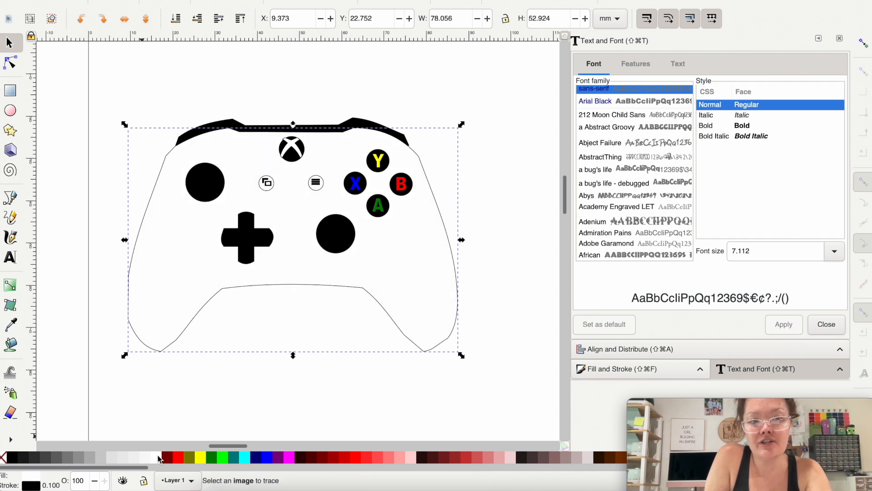
pyautogui.click(227, 387)
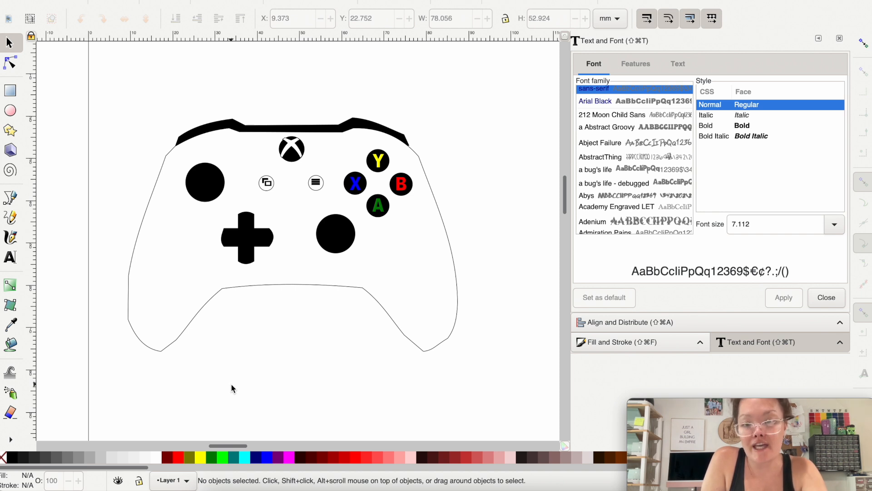
# Step: Delete the controller reference image and move the complete artwork closer to the page's upper-left corner
pyautogui.scroll(-1, 231, 388)
pyautogui.scroll(1, 232, 388)
pyautogui.hscroll(1, 232, 389)
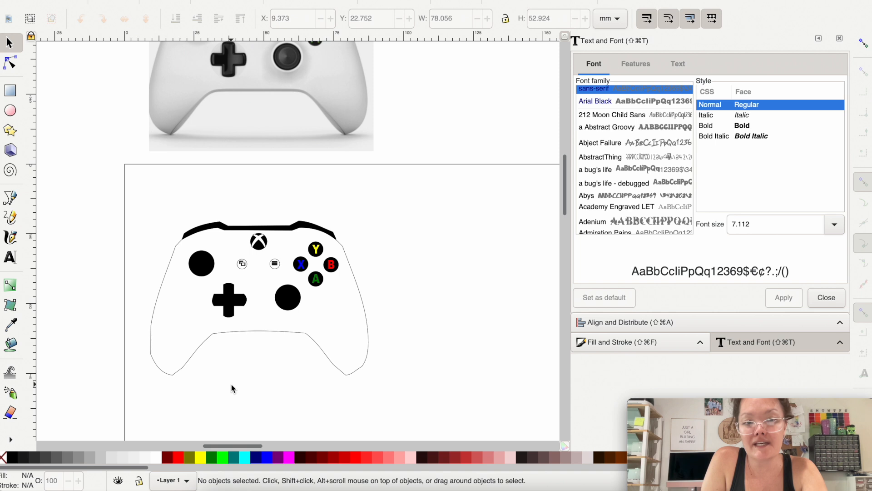
pyautogui.click(201, 131)
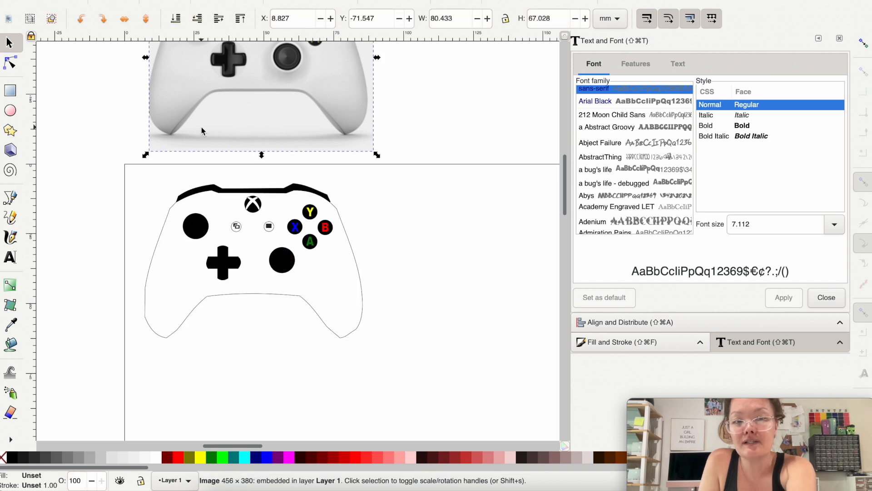
pyautogui.press('Delete')
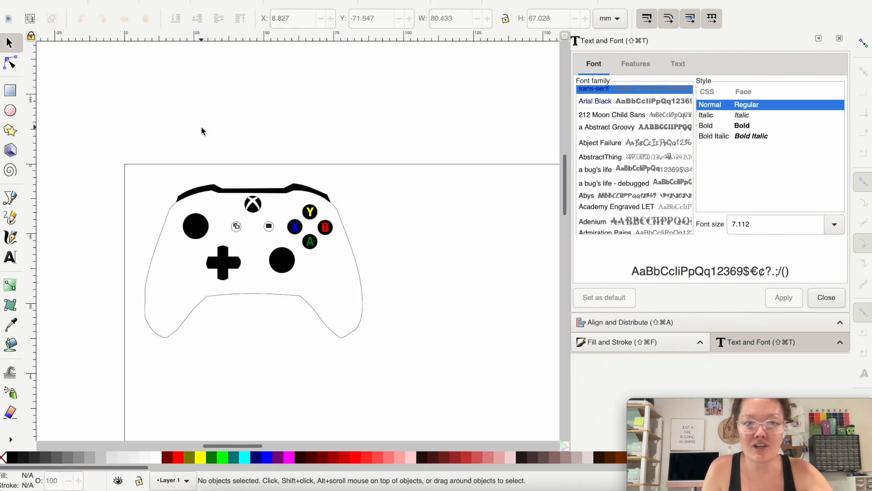
pyautogui.moveTo(189, 191); pyautogui.dragTo(184, 193)
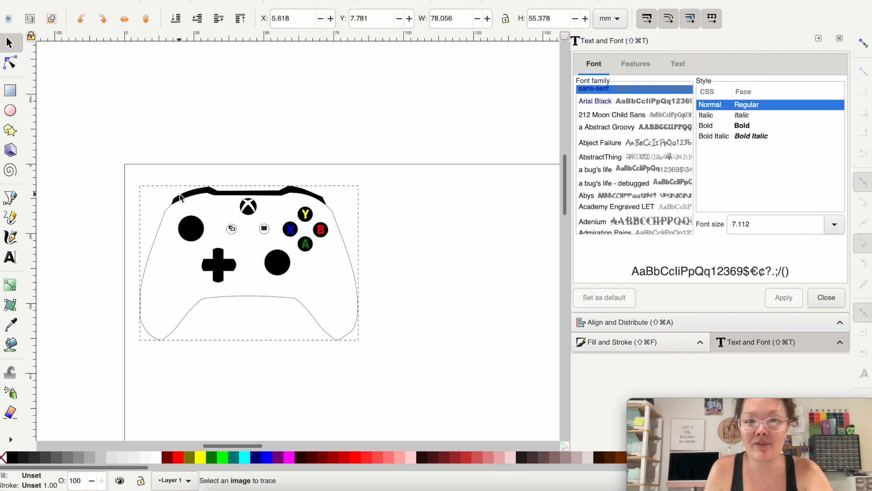
# Step: Save the drawing as an Inkscape SVG file named "xbox controller2" in the tutorial folder
pyautogui.click(75, 0)
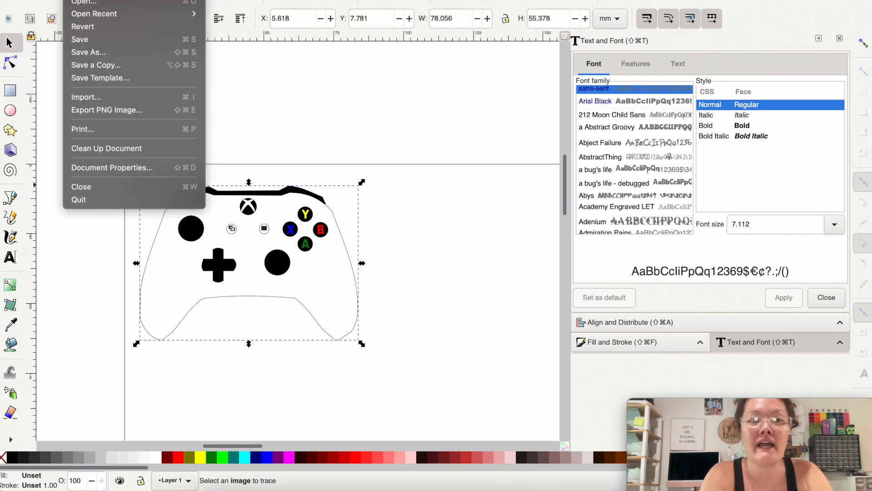
pyautogui.click(88, 51)
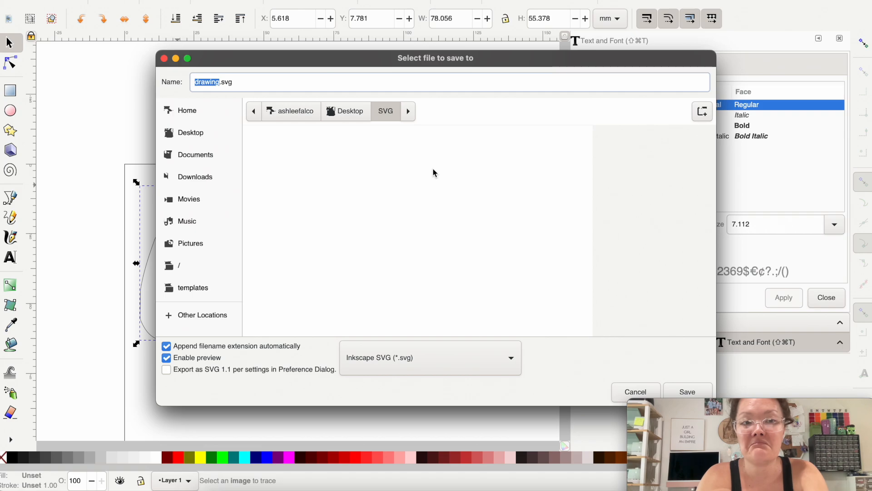
pyautogui.click(693, 393)
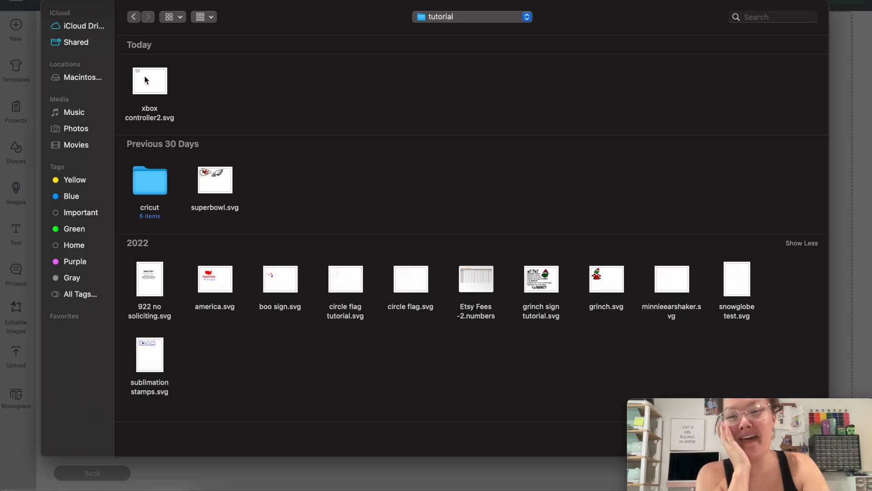
# Step: Load xbox controller2.svg from the tutorial folder into the Cricut Design Space image upload
pyautogui.click(146, 81)
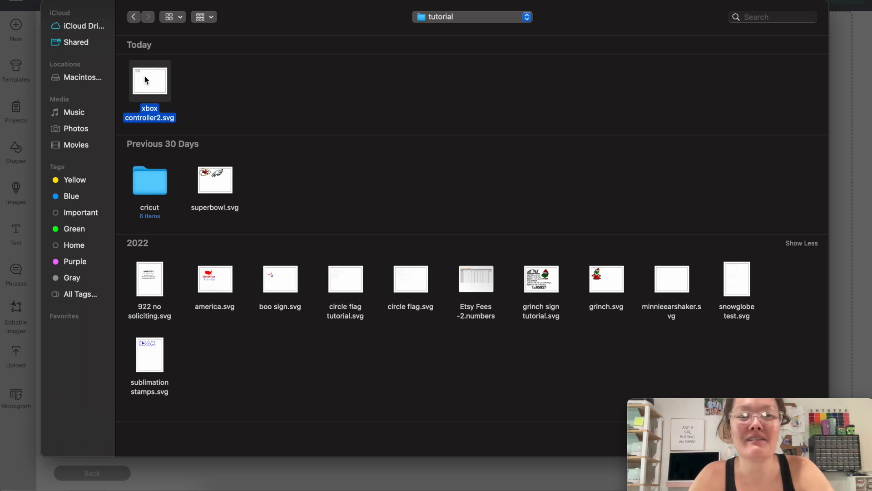
pyautogui.doubleClick(146, 80)
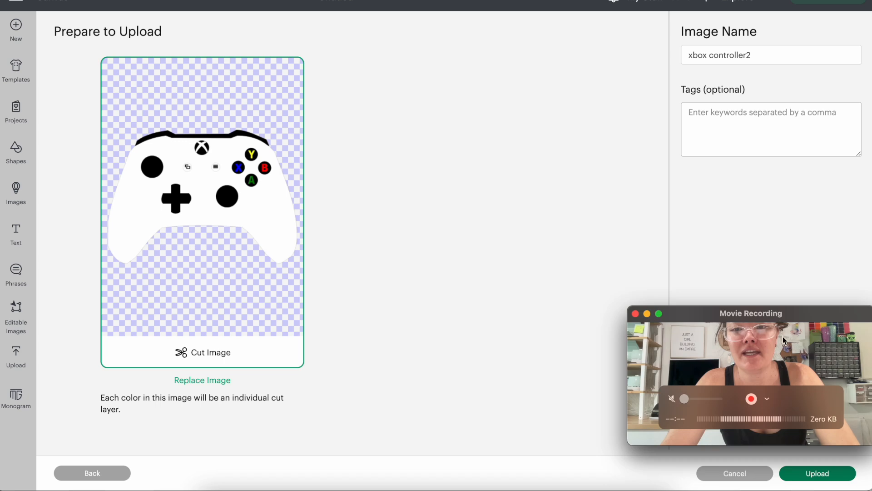
# Step: Upload the xbox controller2 cut image and add it to the canvas
pyautogui.click(789, 472)
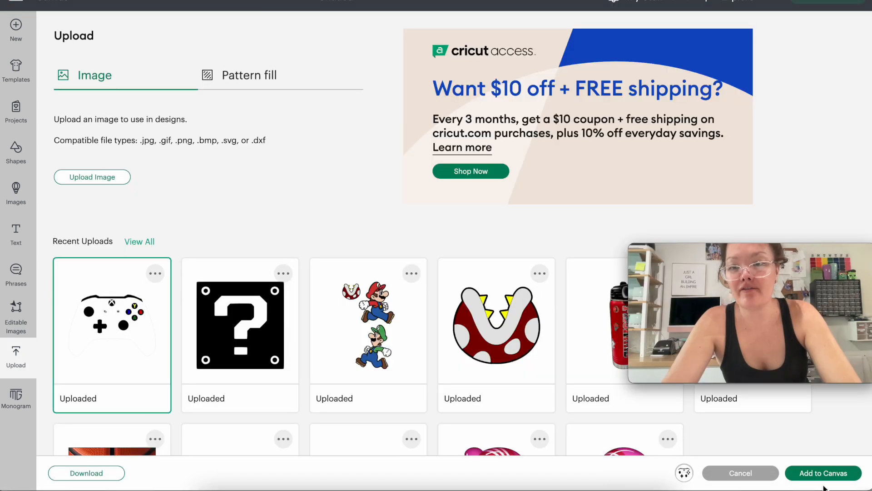
pyautogui.click(813, 471)
pyautogui.moveTo(768, 253); pyautogui.dragTo(768, 362)
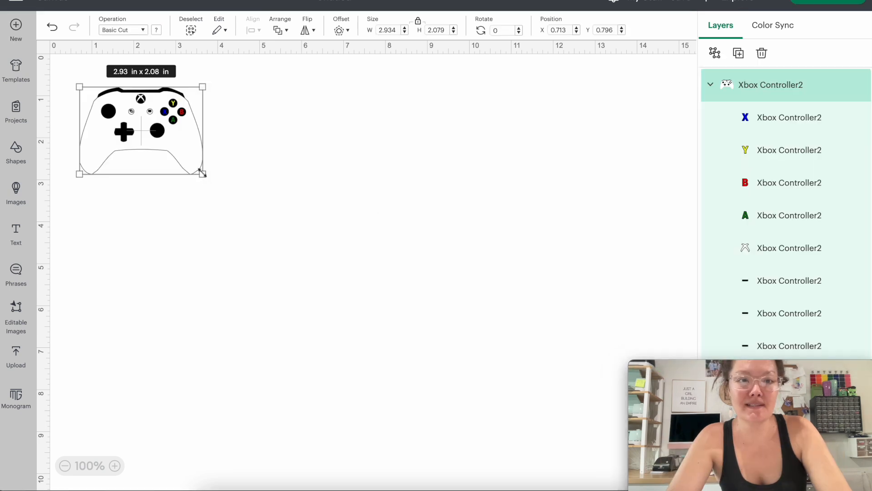
# Step: Enlarge the controller image to about 10.74 by 7.61 in, ungroup it into separate layers and clear the selection
pyautogui.moveTo(202, 173); pyautogui.dragTo(530, 318)
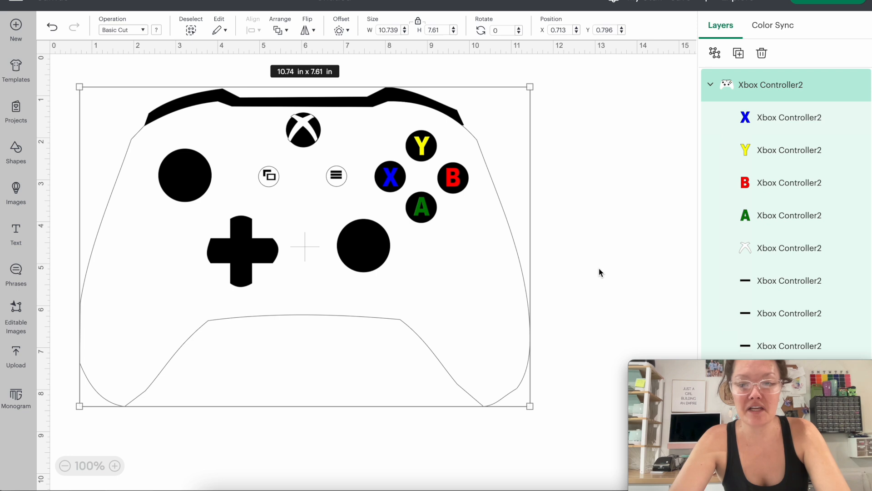
pyautogui.hotkey('ctrl', 'shift', 'g')
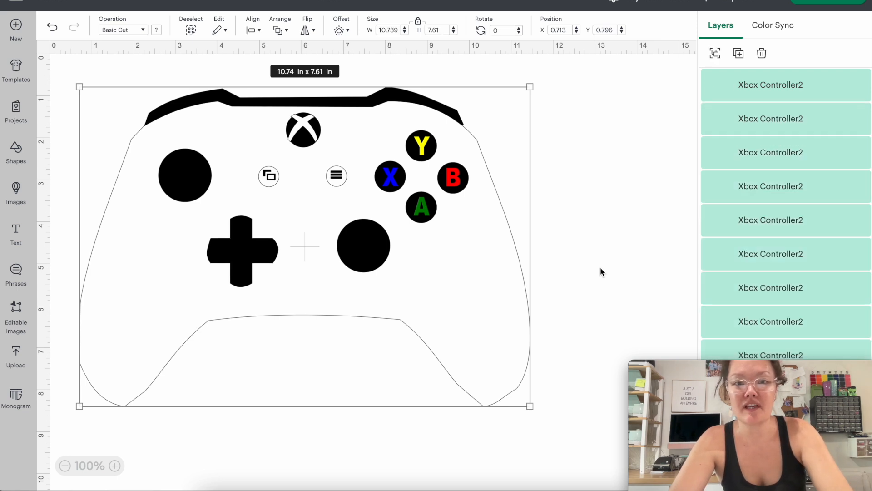
pyautogui.click(600, 267)
# Step: Move the white body, black bumper strip, Xbox logo X, logo circle and upper-left thumbstick circle apart as separate pieces
pyautogui.click(431, 307)
pyautogui.moveTo(431, 307); pyautogui.dragTo(742, 333)
pyautogui.moveTo(223, 93); pyautogui.dragTo(533, 125)
pyautogui.moveTo(323, 127); pyautogui.dragTo(364, 93)
pyautogui.moveTo(303, 136); pyautogui.dragTo(304, 122)
pyautogui.moveTo(184, 168); pyautogui.dragTo(183, 140)
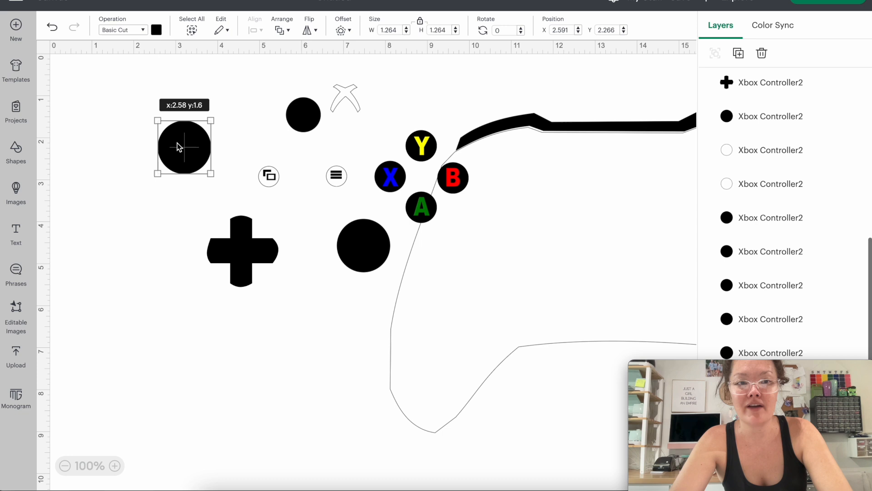
pyautogui.click(268, 184)
pyautogui.moveTo(454, 276); pyautogui.dragTo(477, 296)
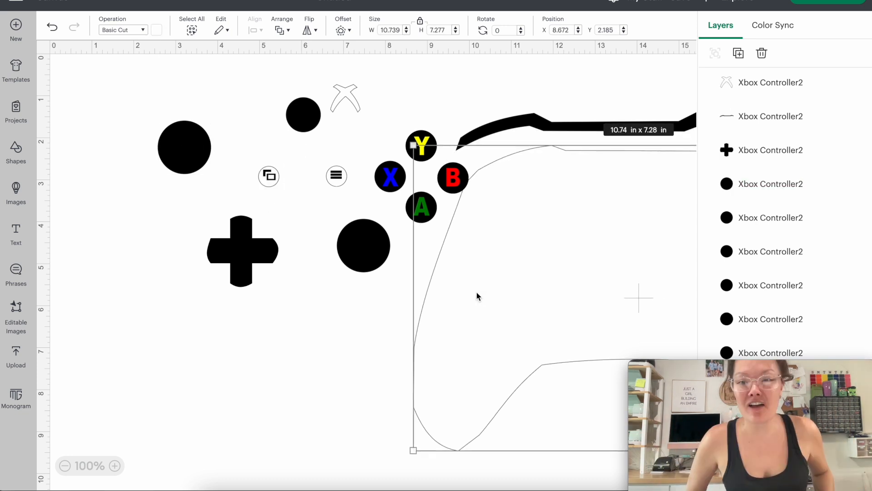